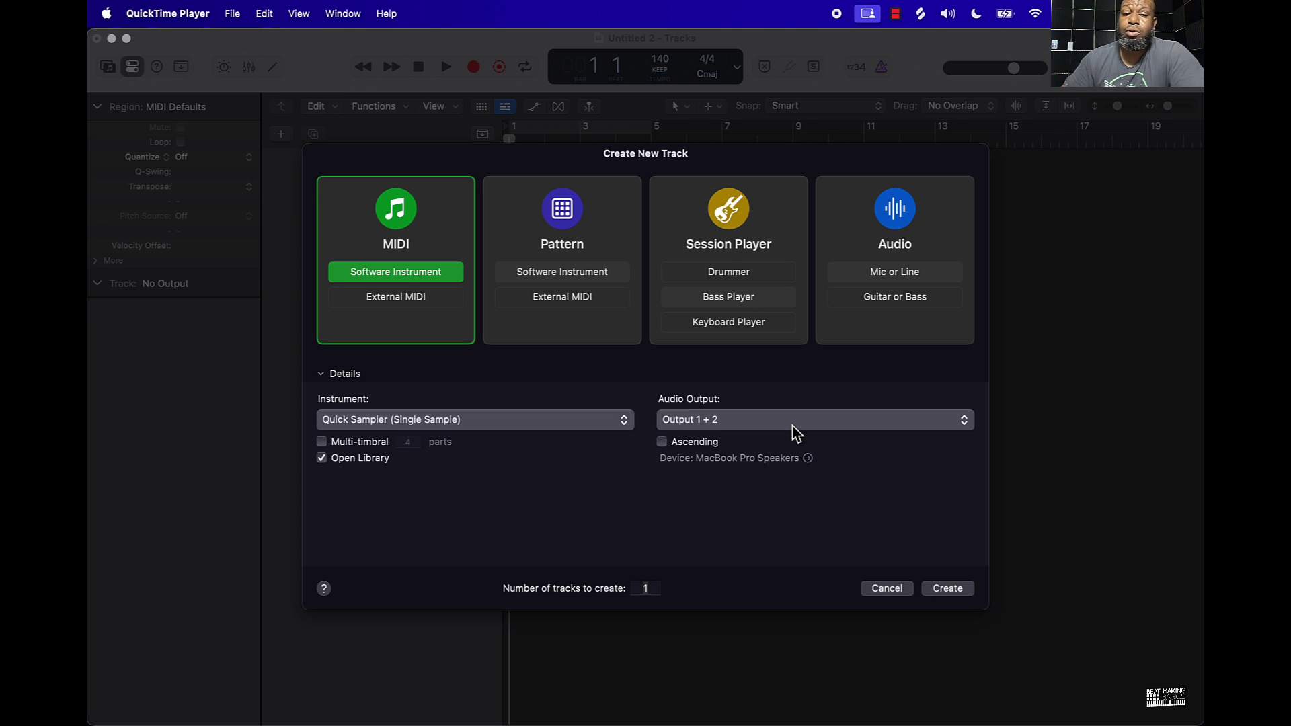
# Step: Create one new audio track for a mic or line source
pyautogui.click(940, 231)
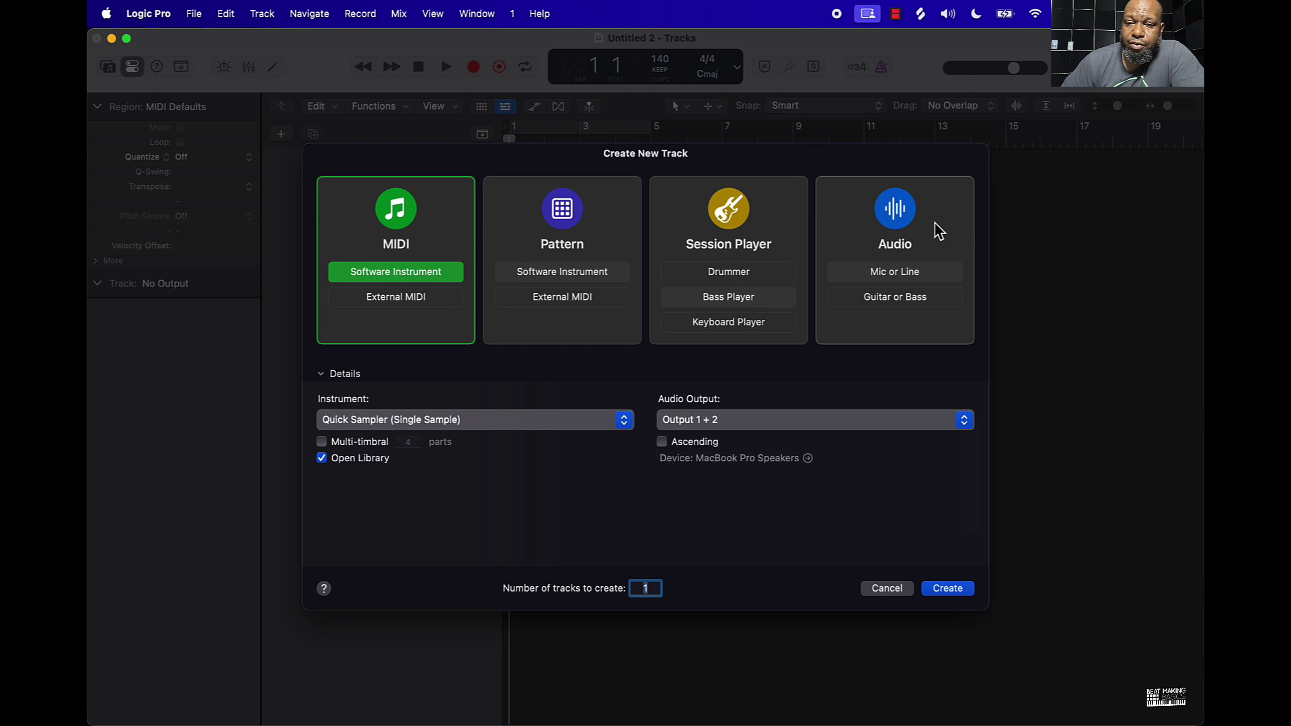
pyautogui.click(939, 232)
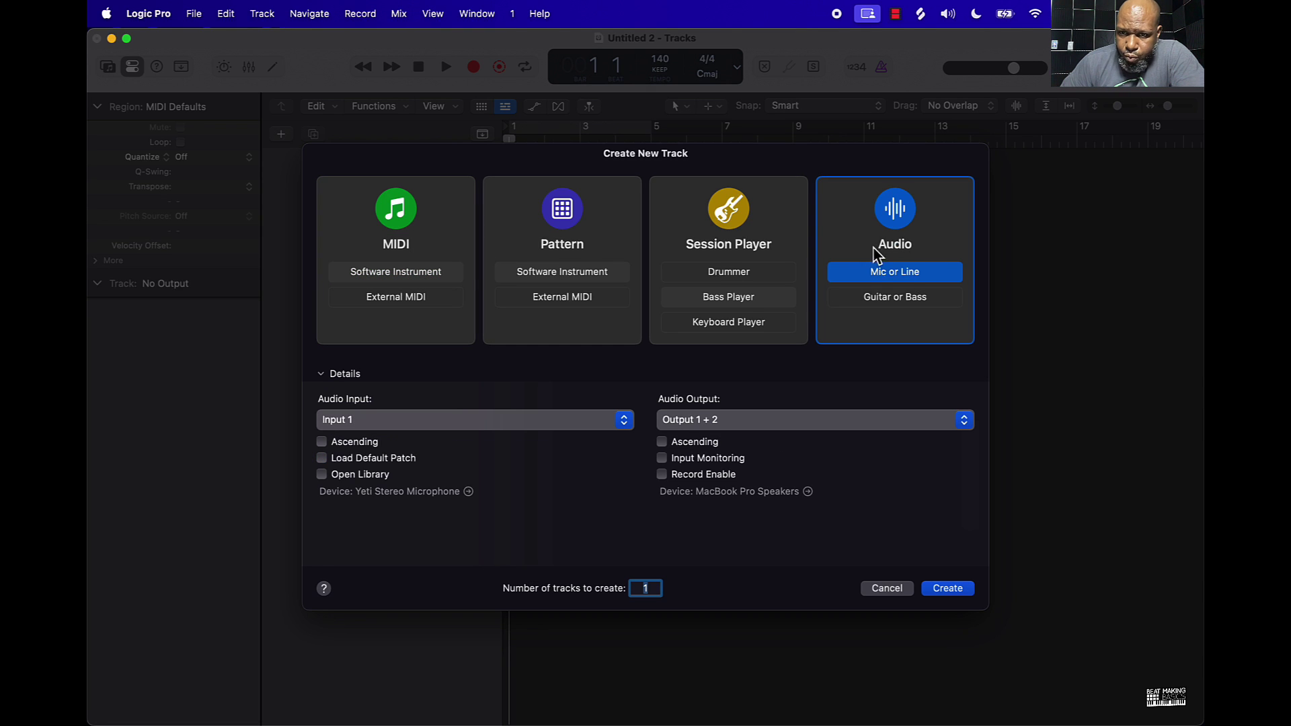
pyautogui.click(950, 590)
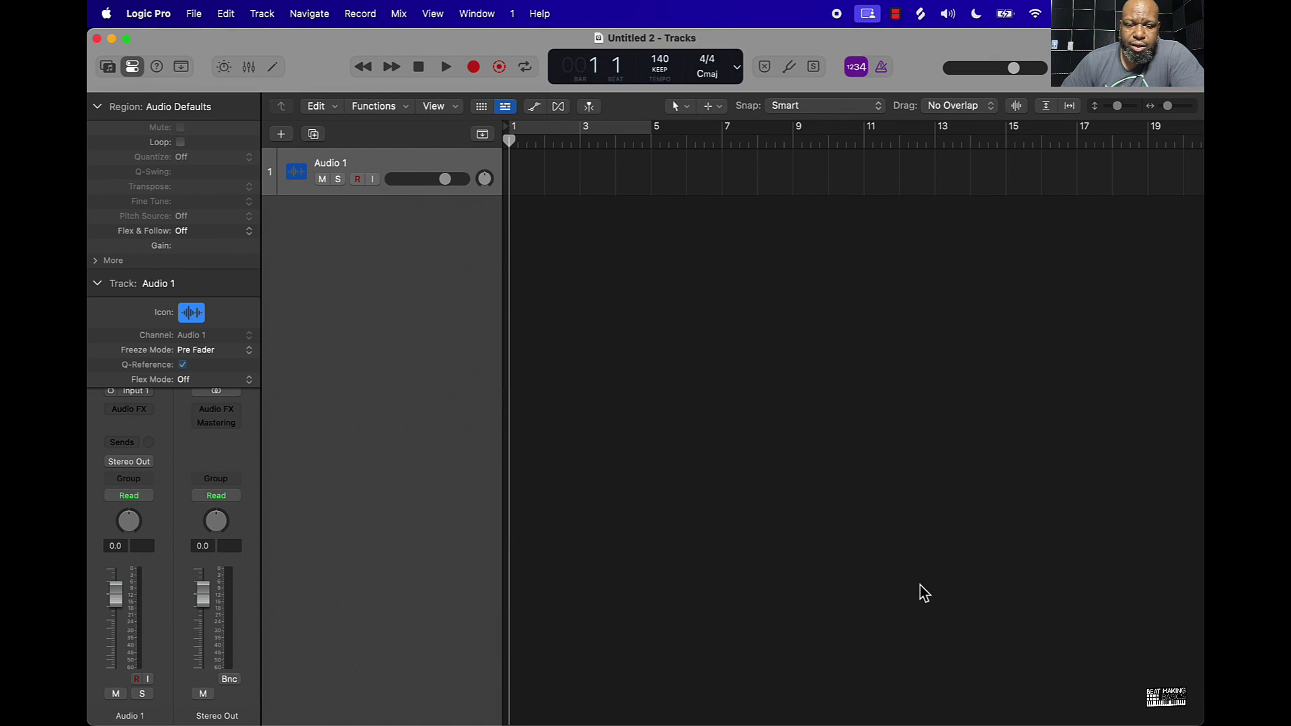
# Step: Switch to Splice and filter the library samples by the melody tag and the hip hop genre
pyautogui.moveTo(707, 723)
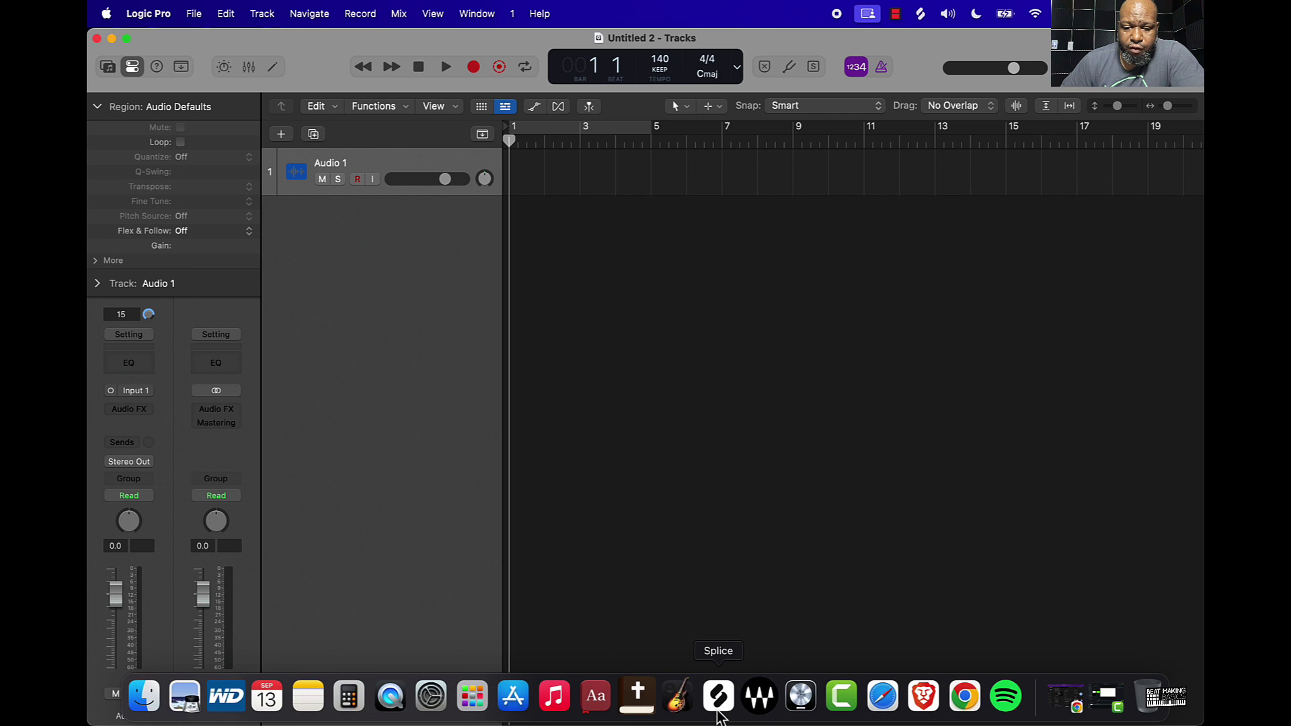
pyautogui.click(718, 696)
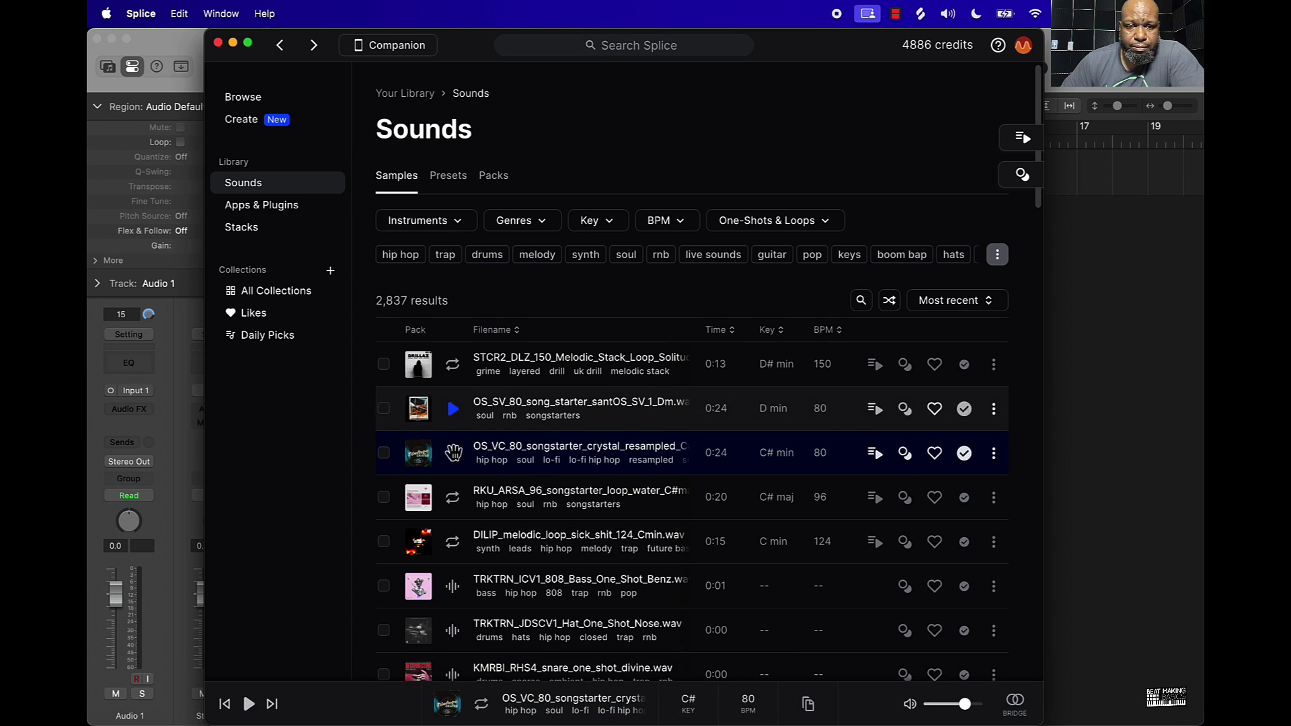
pyautogui.scroll(-3, 558, 437)
pyautogui.scroll(3, 483, 312)
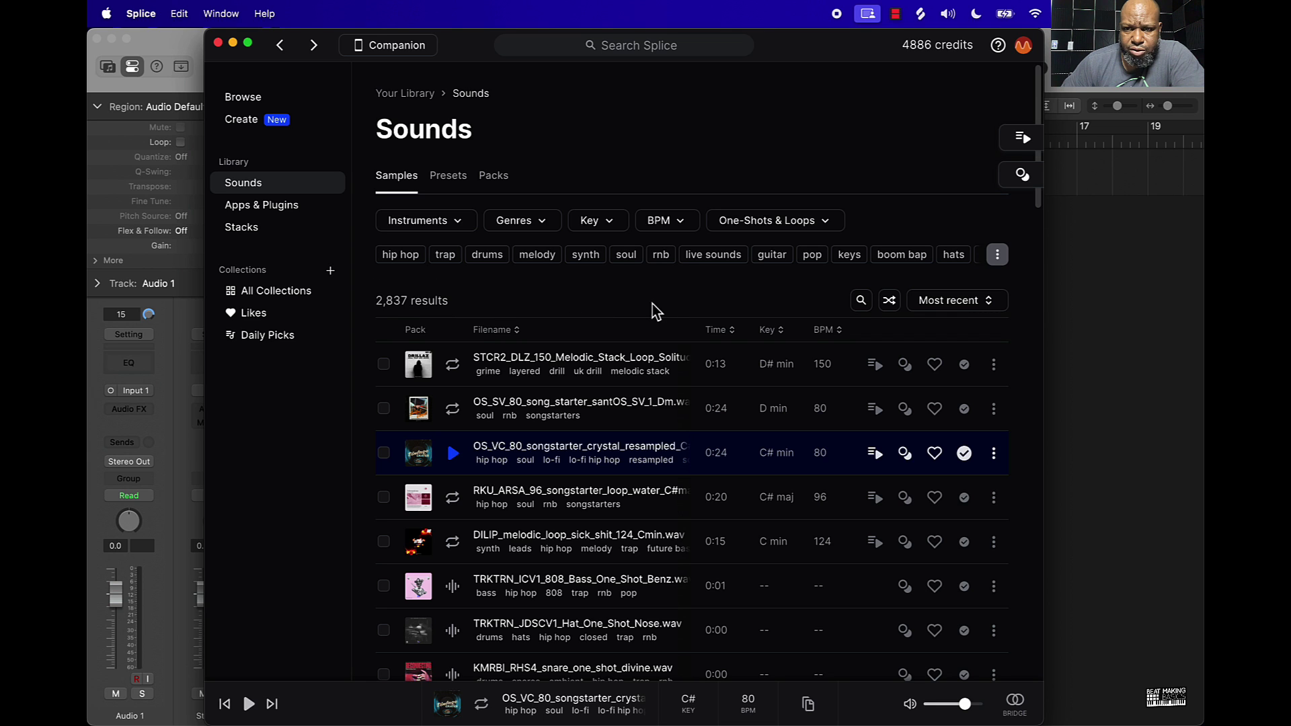
pyautogui.click(537, 254)
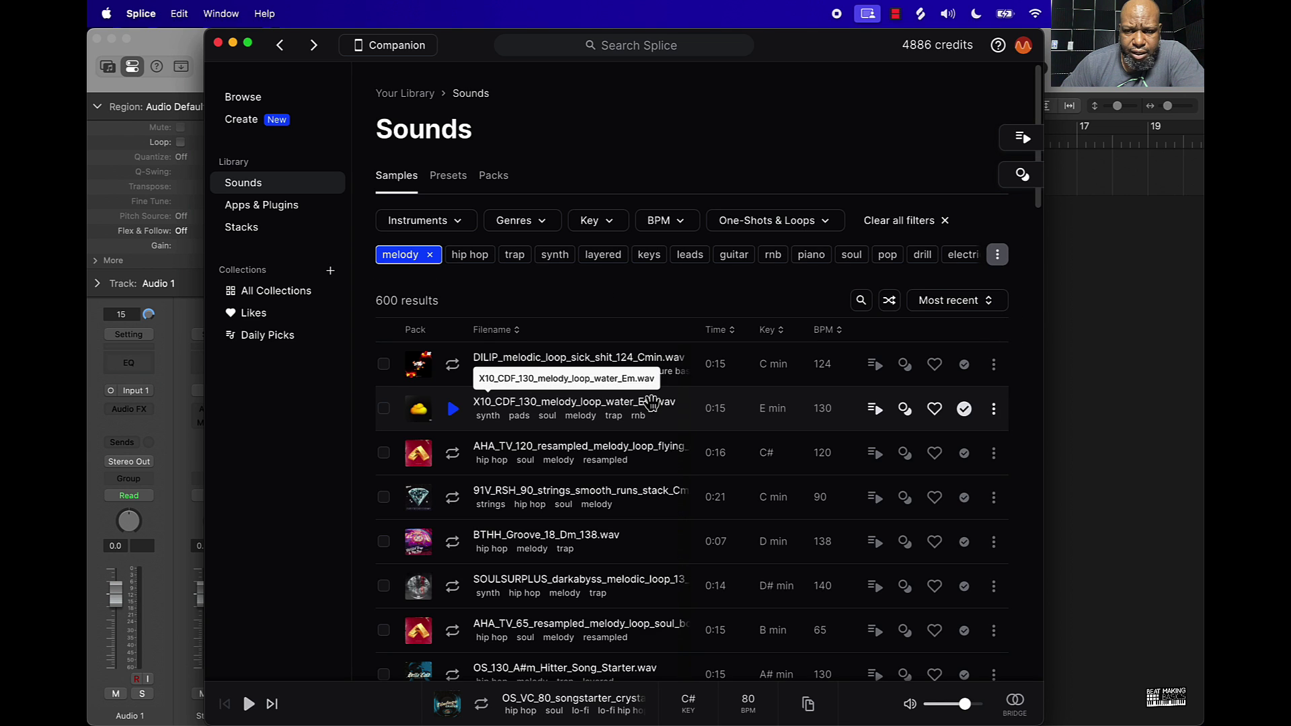
pyautogui.click(522, 221)
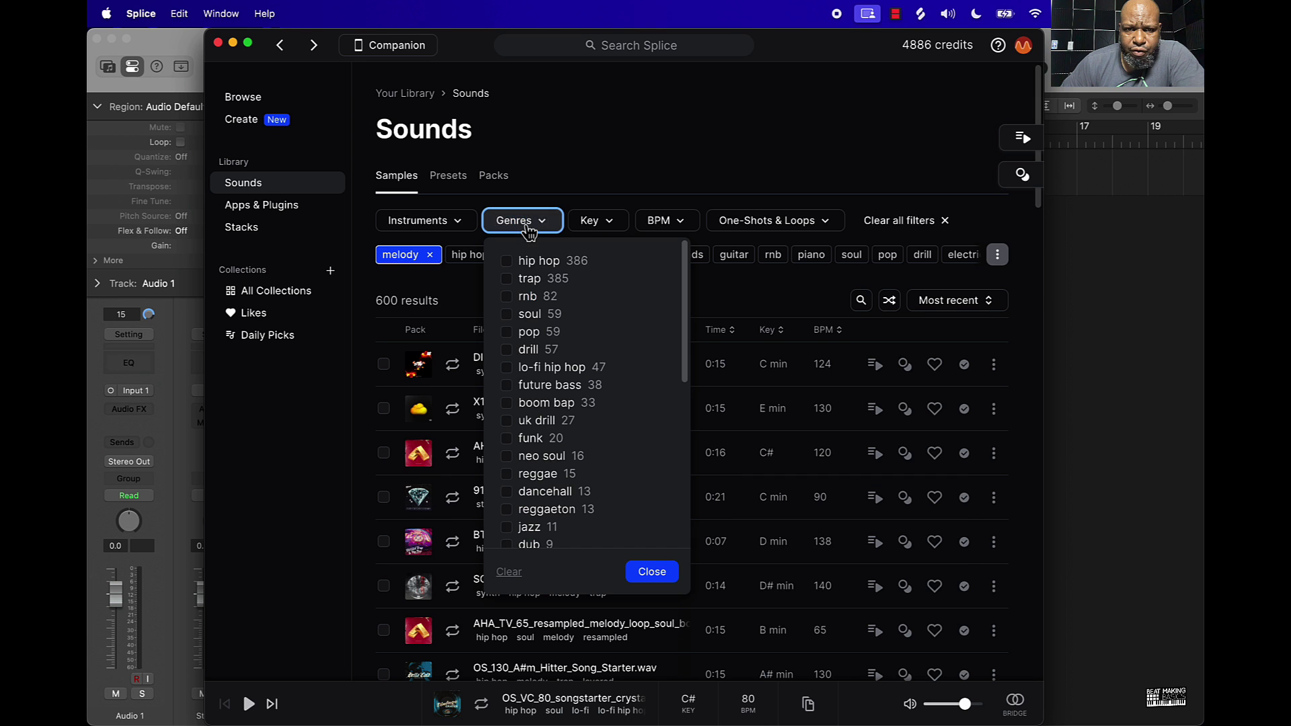
pyautogui.click(553, 264)
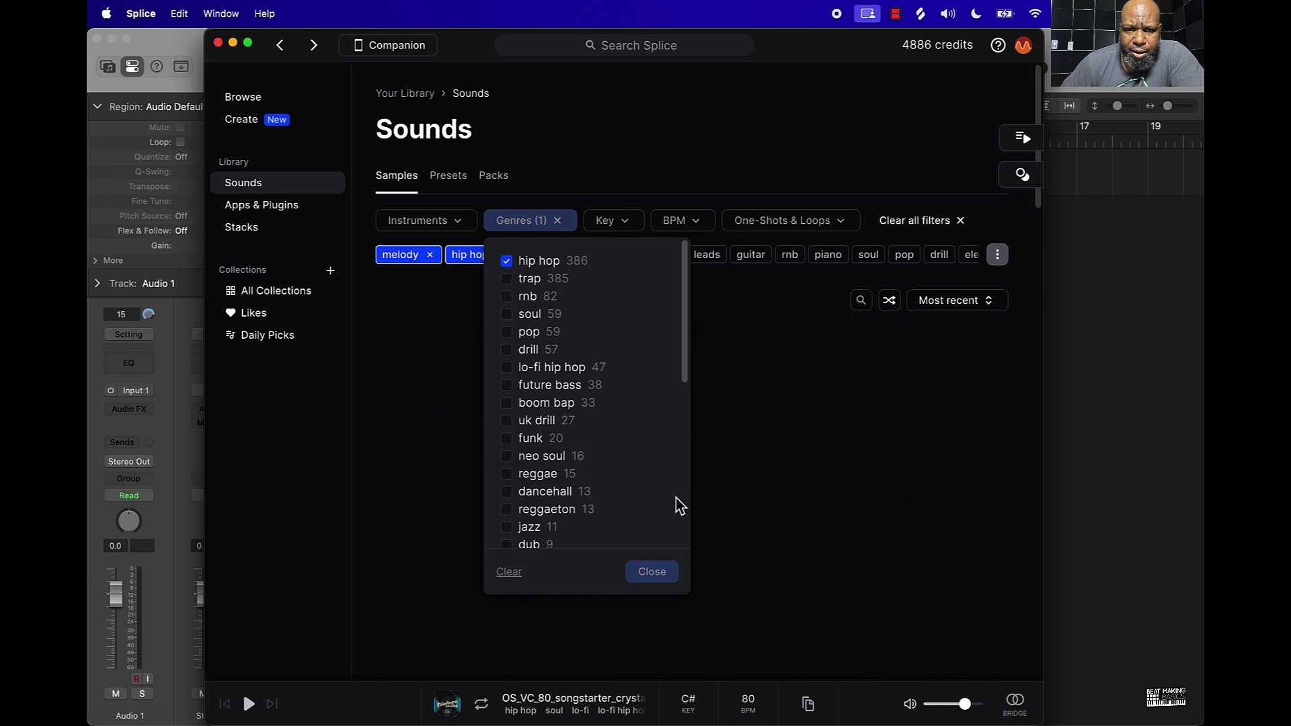
pyautogui.click(651, 572)
# Step: Remove the melody tag from the hip hop sample filters and restrict the list to loops
pyautogui.scroll(-15, 650, 471)
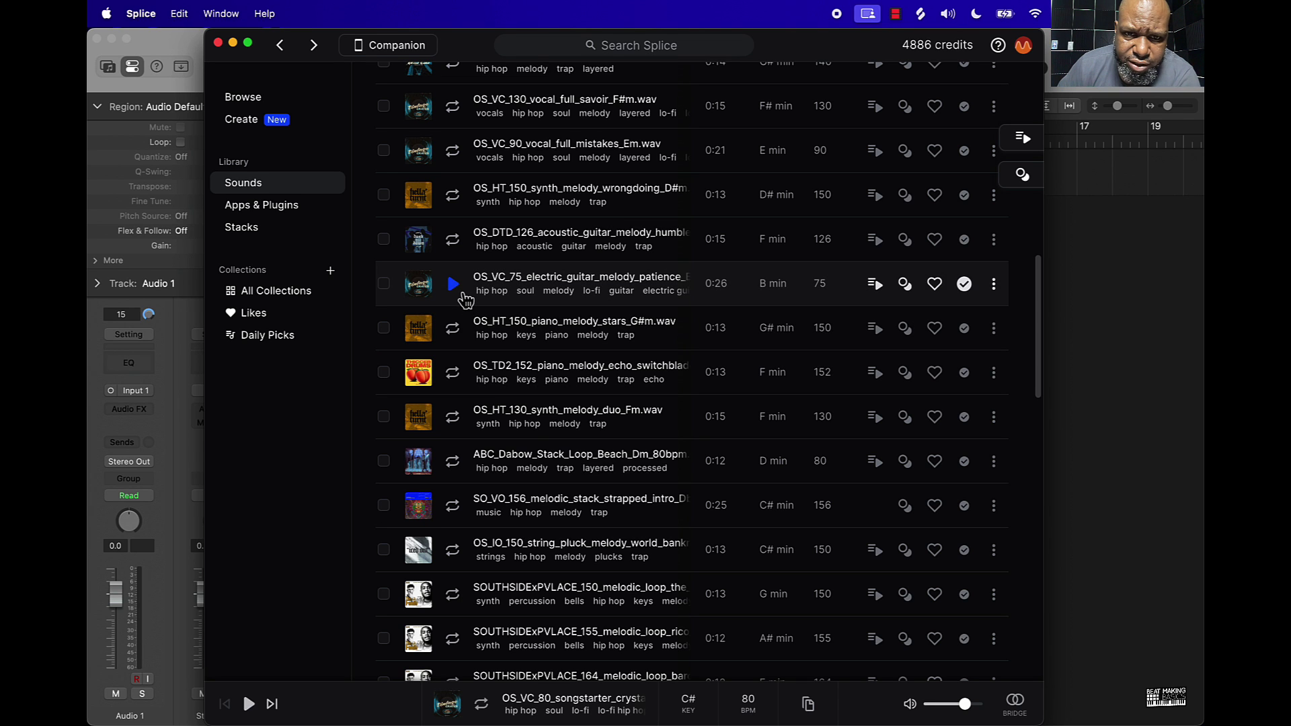
pyautogui.scroll(15, 468, 314)
pyautogui.scroll(-2, 464, 316)
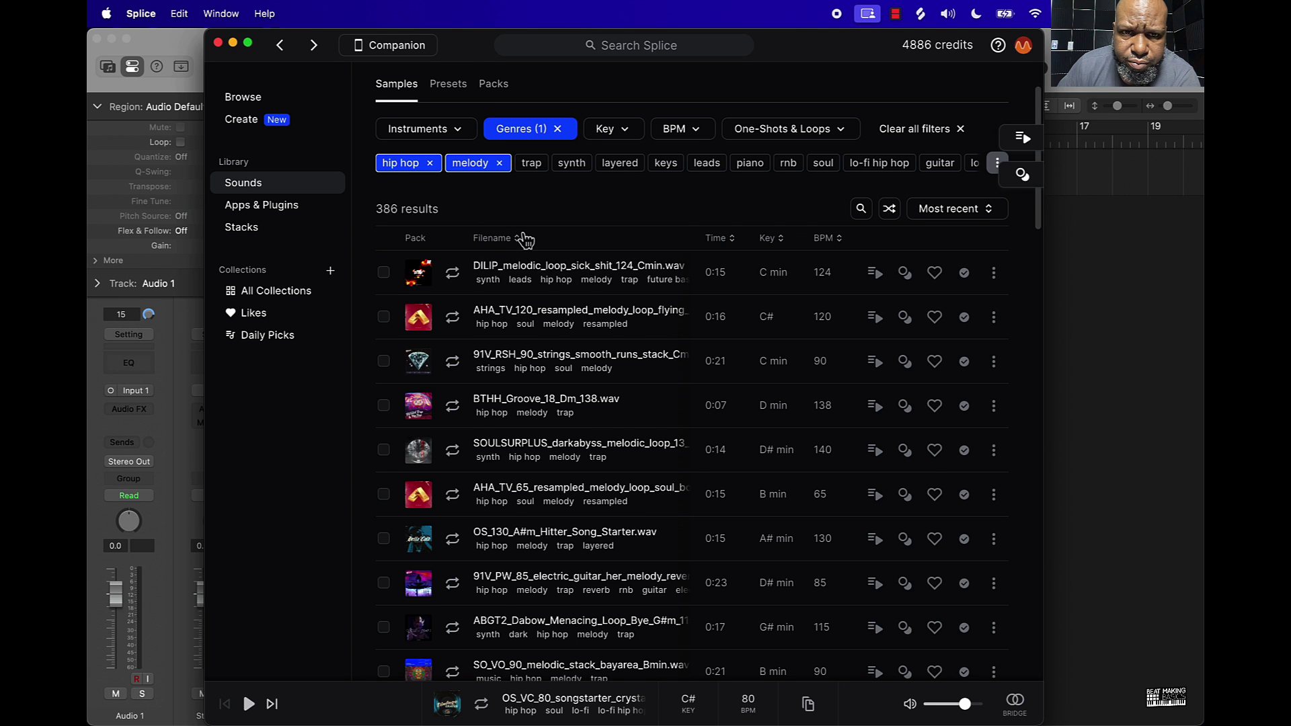
pyautogui.scroll(2, 504, 263)
pyautogui.click(504, 259)
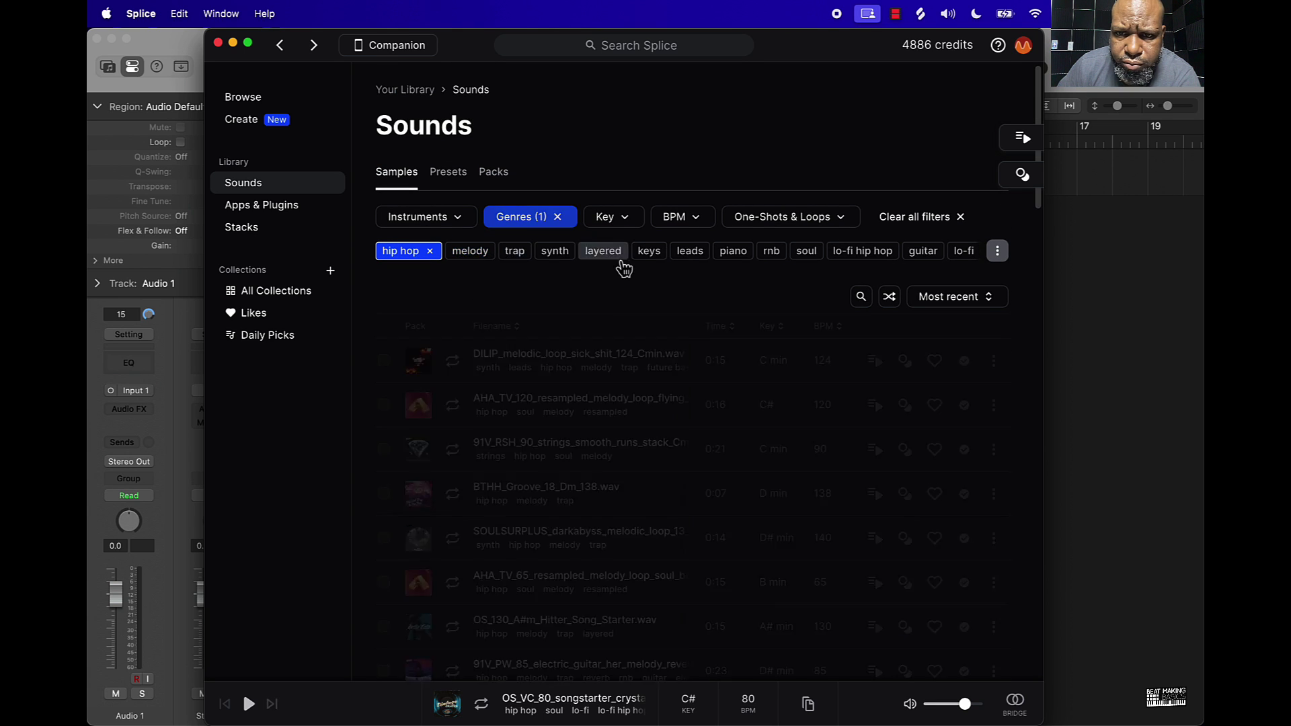
pyautogui.click(827, 227)
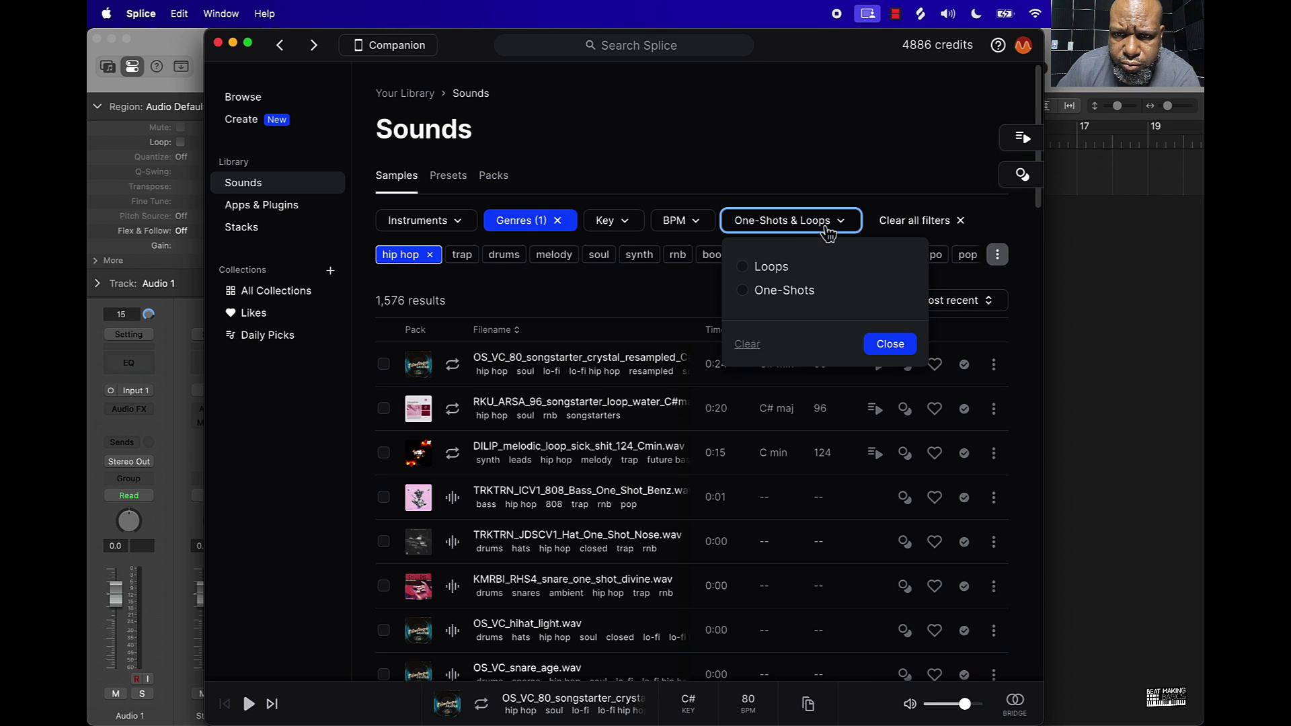
pyautogui.click(776, 270)
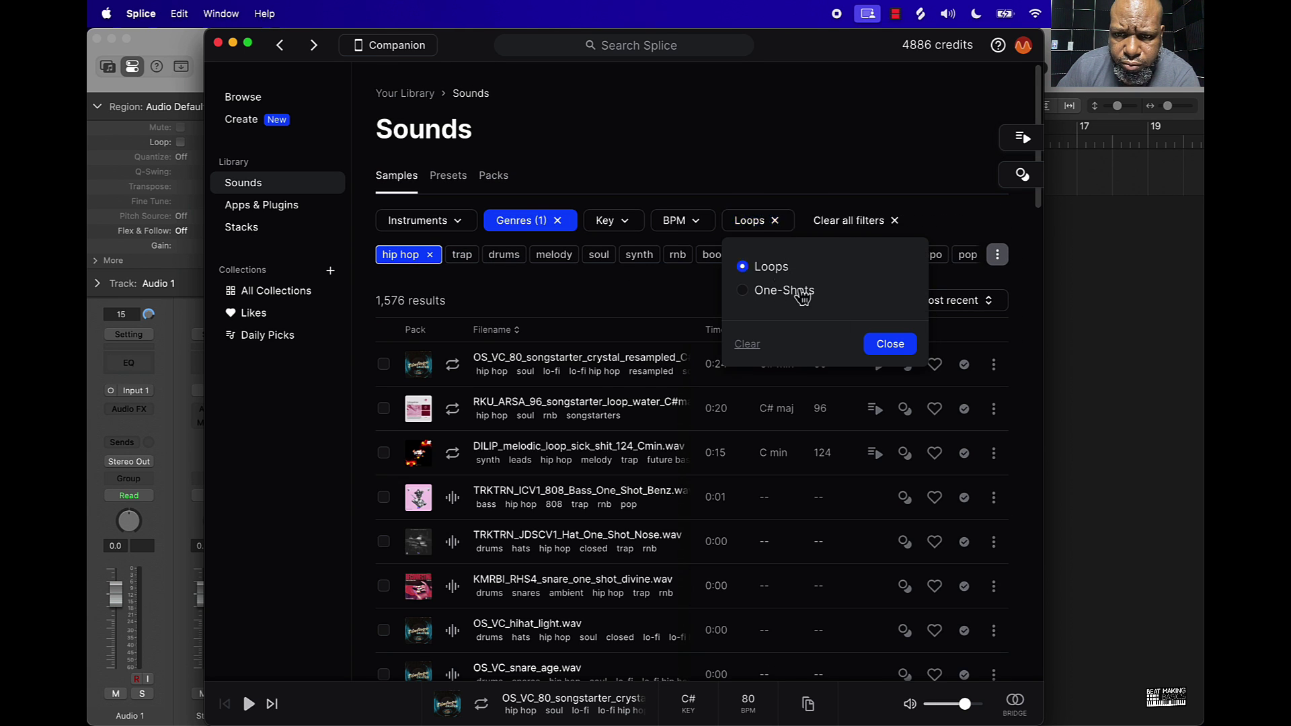
pyautogui.click(890, 345)
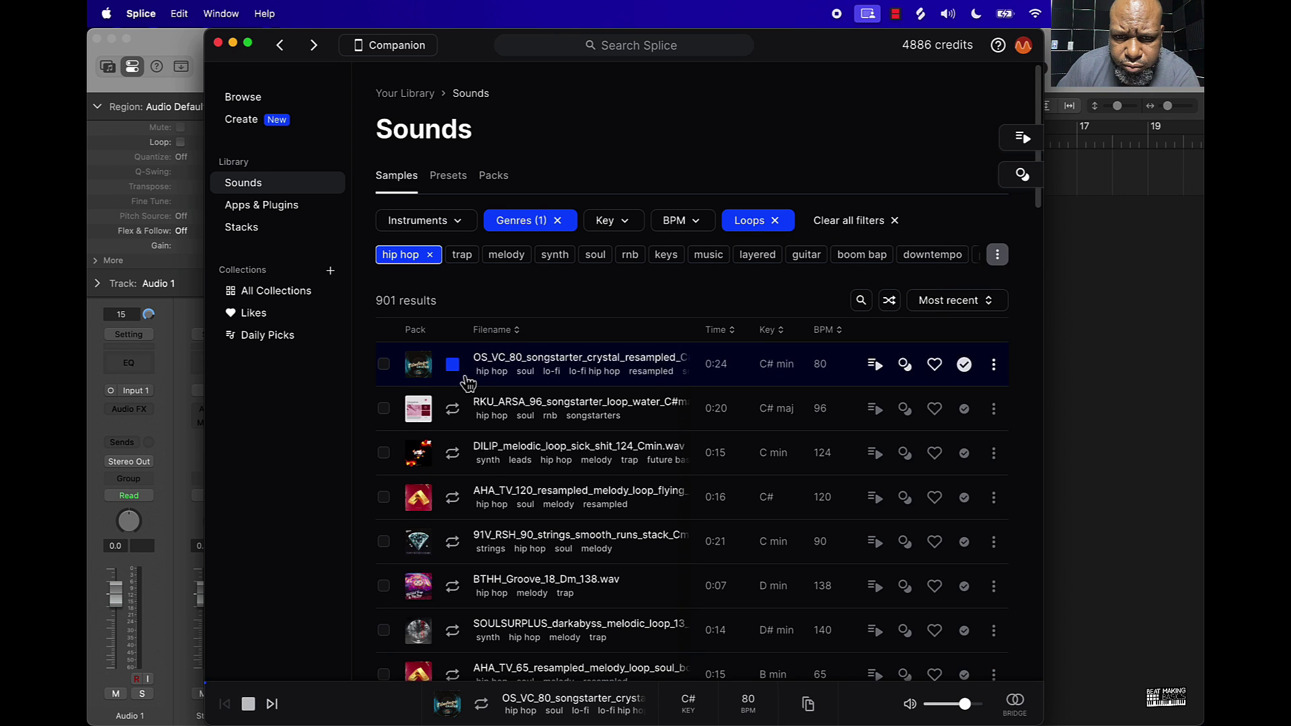
# Step: Audition the filtered hip hop loops one after another, down to SM_BSS_75_songstarter_tape_vinyl_hideaway
pyautogui.click(469, 426)
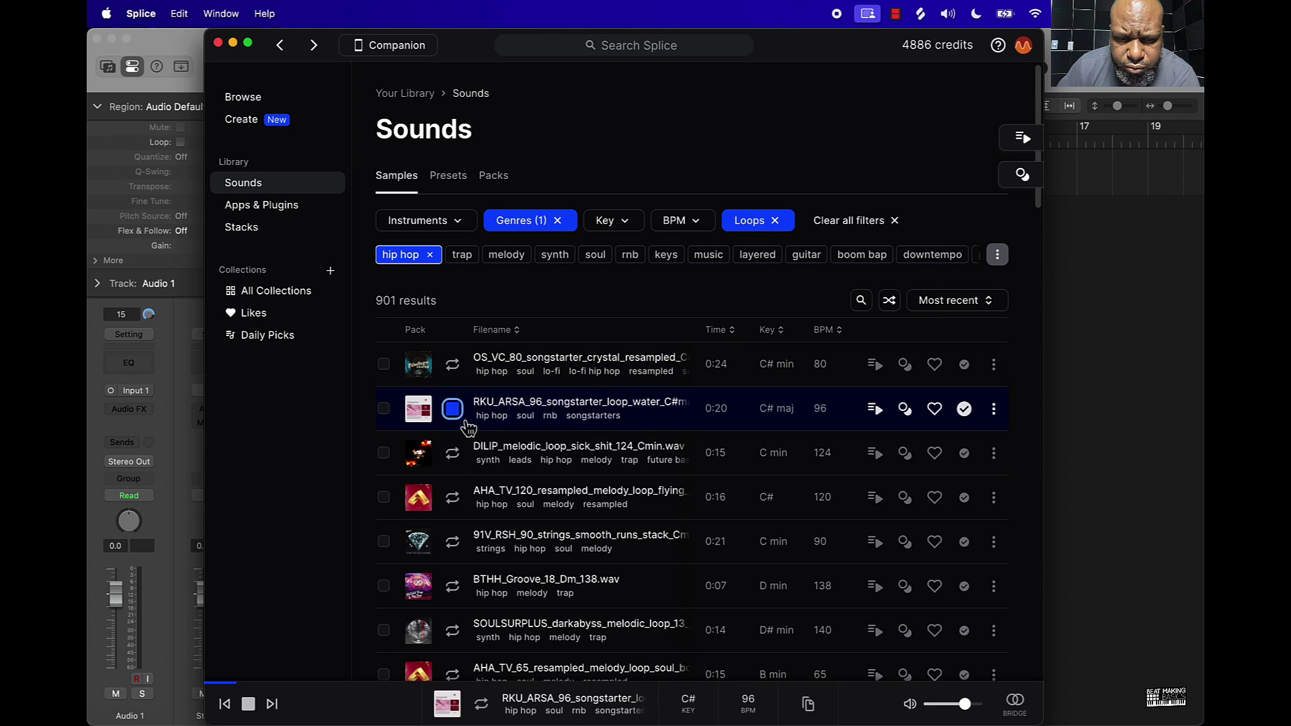
pyautogui.click(463, 469)
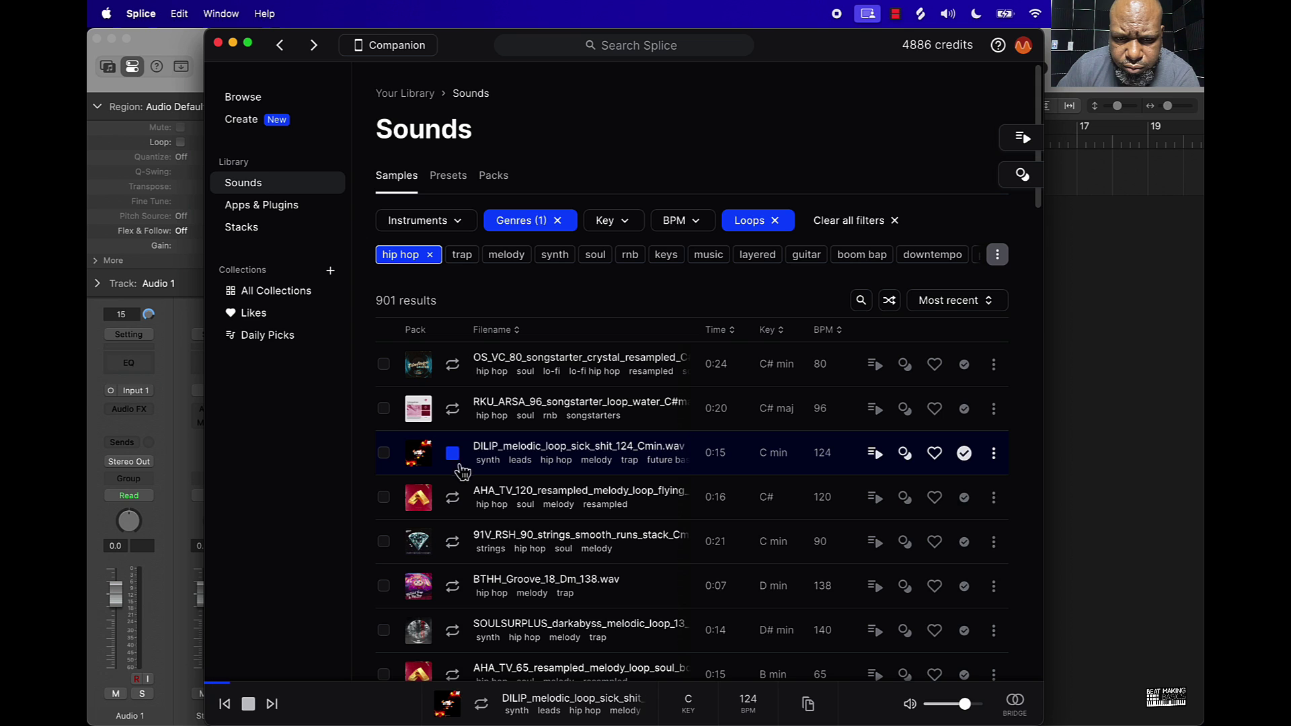
pyautogui.click(463, 515)
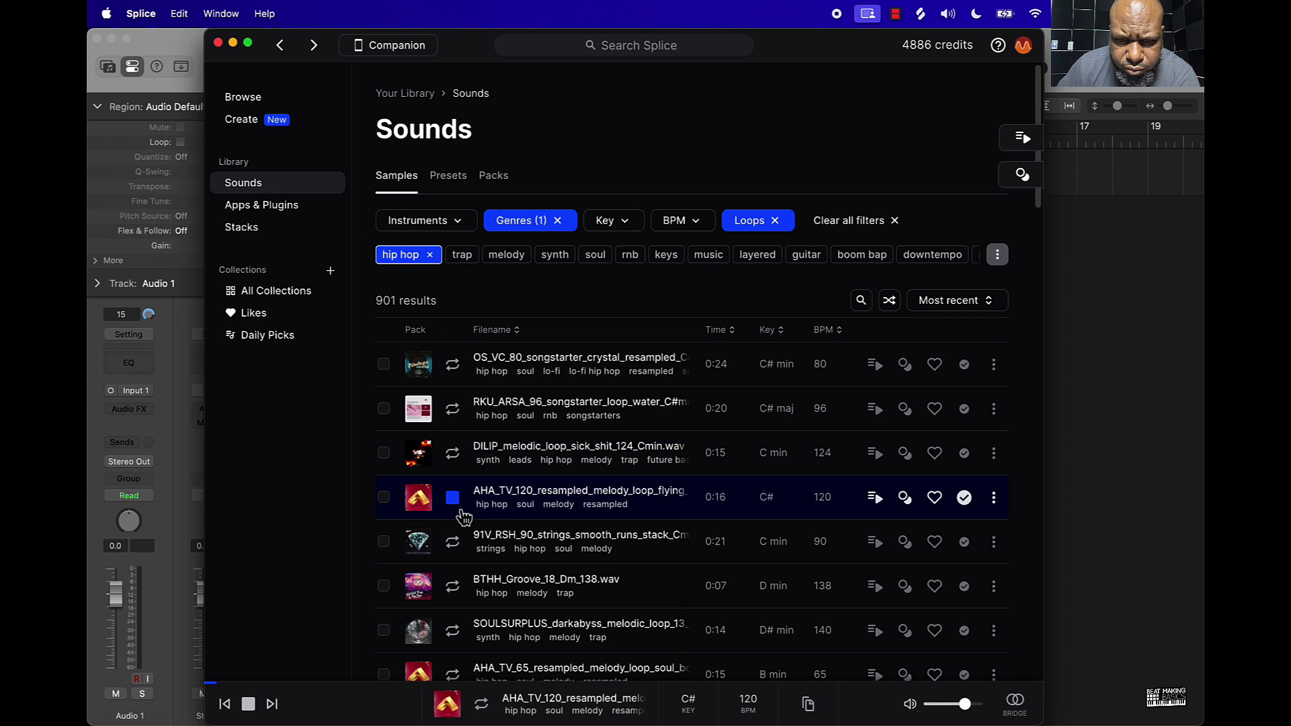
pyautogui.click(460, 554)
pyautogui.click(453, 585)
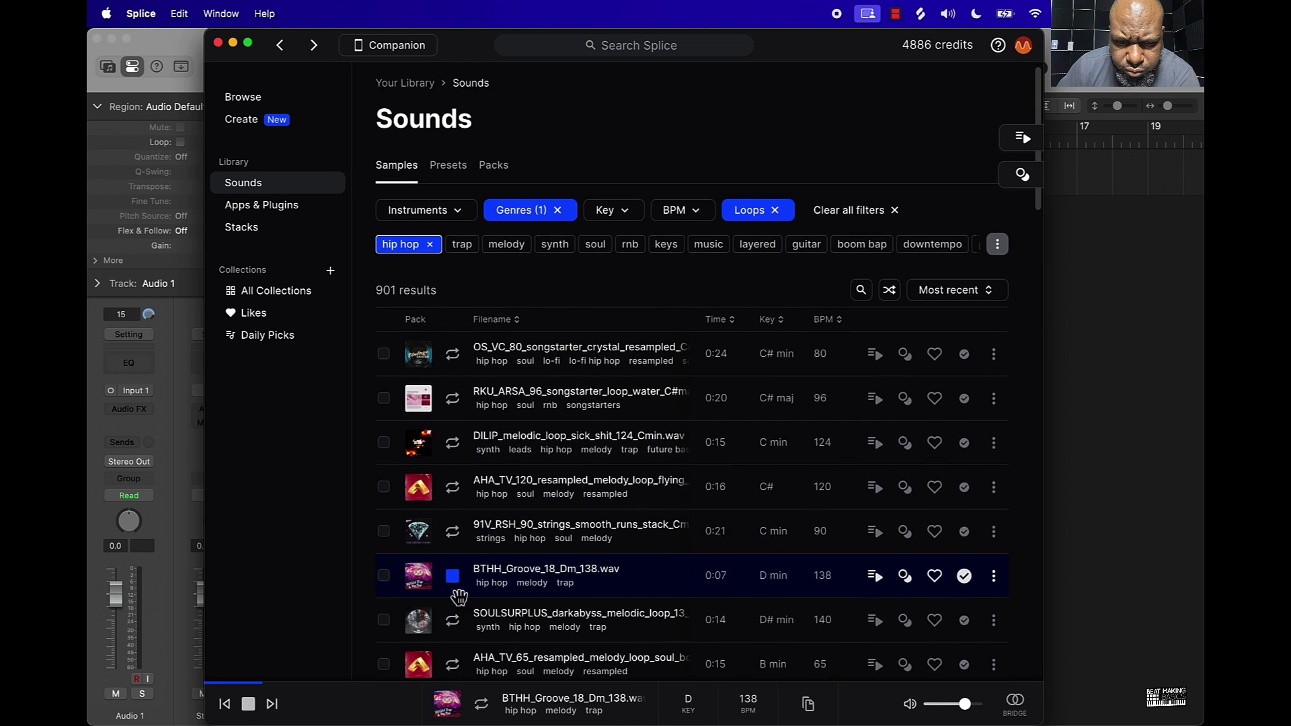
pyautogui.scroll(-3, 457, 572)
pyautogui.click(461, 550)
pyautogui.scroll(-3, 460, 550)
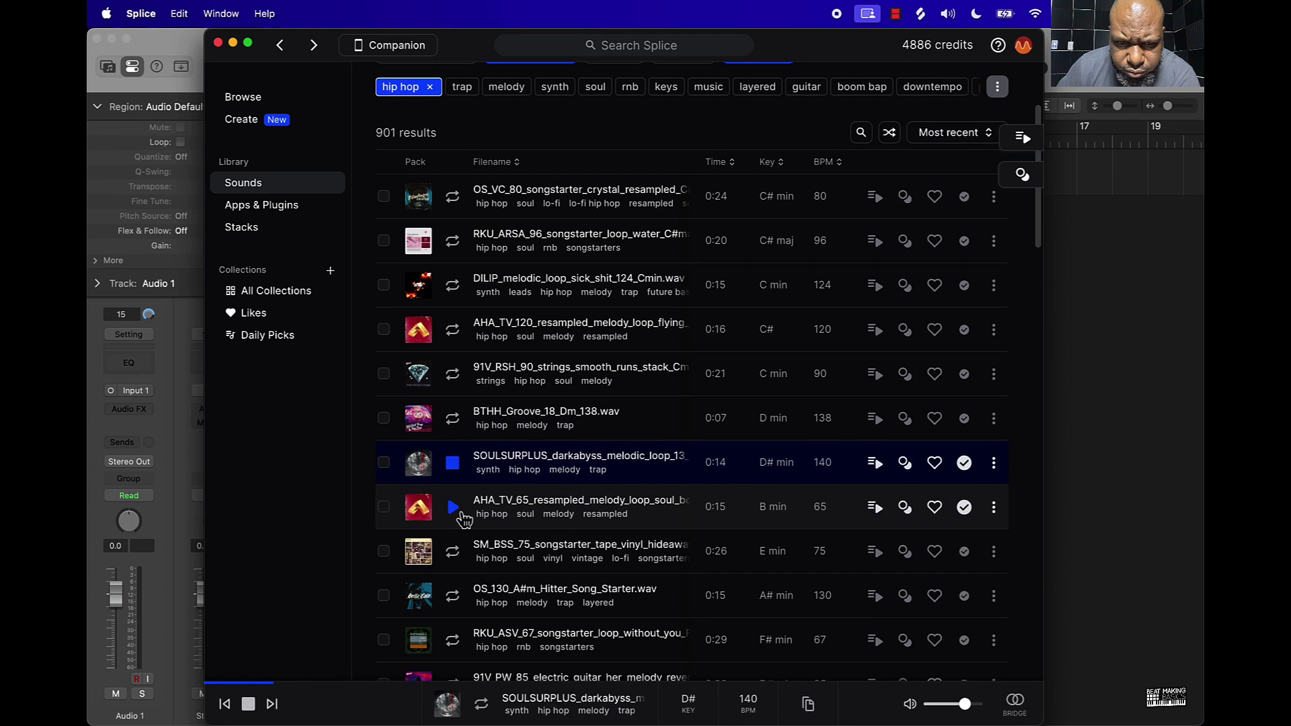
pyautogui.click(461, 516)
pyautogui.click(462, 550)
pyautogui.scroll(-4, 463, 531)
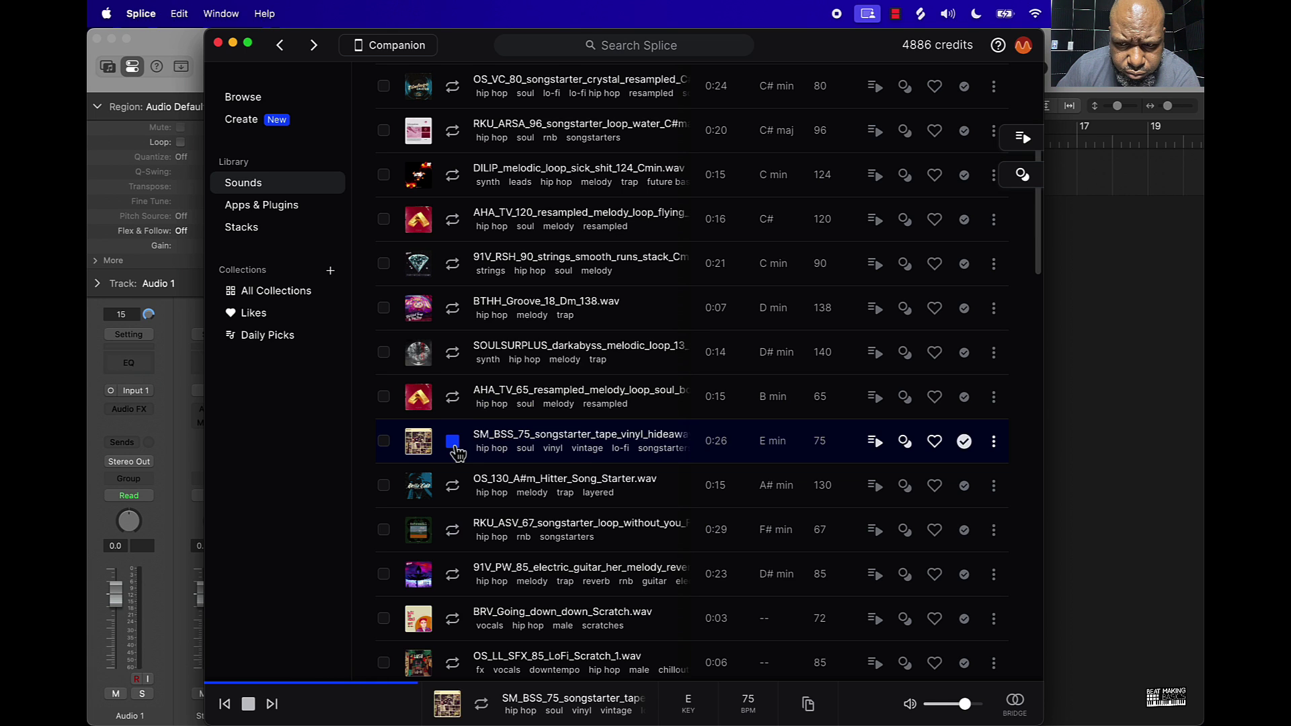
pyautogui.click(455, 446)
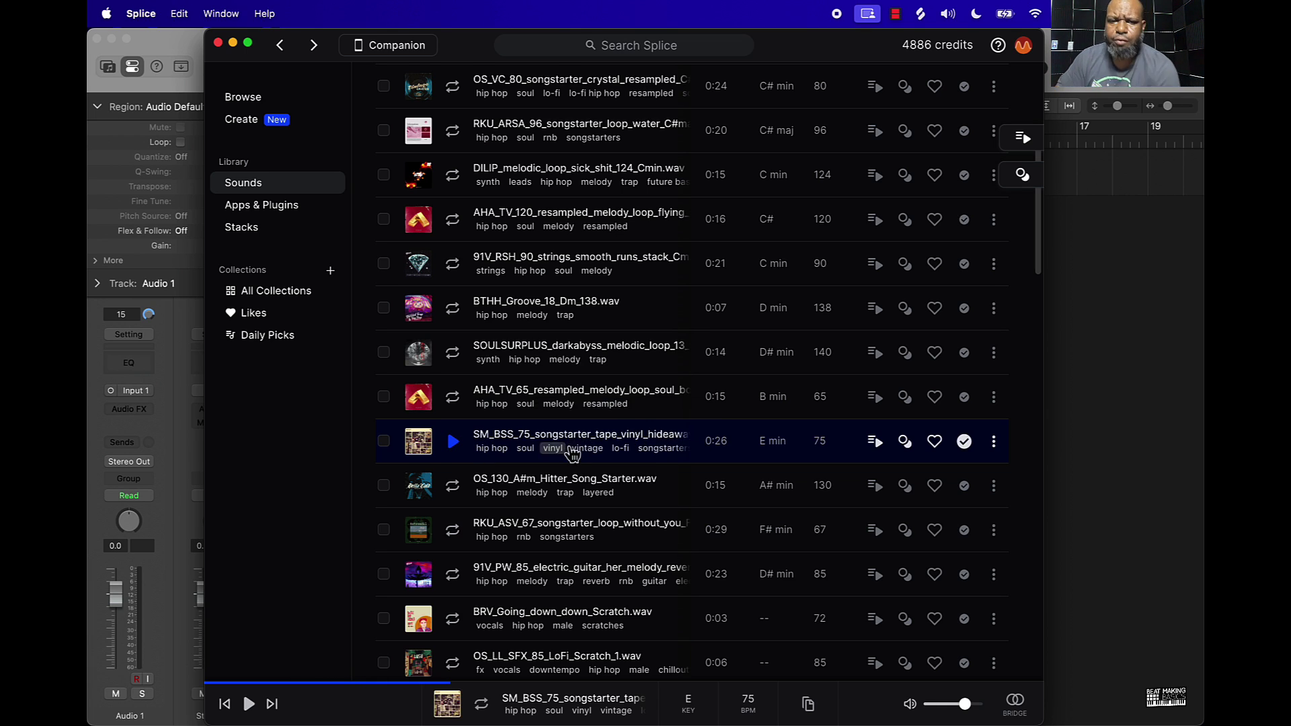
# Step: Bring the SM_BSS_75 vinyl hideaway loop into the Logic Pro project on its own track at bar 1 and set the tempo to 150
pyautogui.moveTo(524, 442); pyautogui.dragTo(1084, 381)
pyautogui.click(1104, 329)
pyautogui.moveTo(1144, 225); pyautogui.dragTo(543, 225)
pyautogui.click(569, 316)
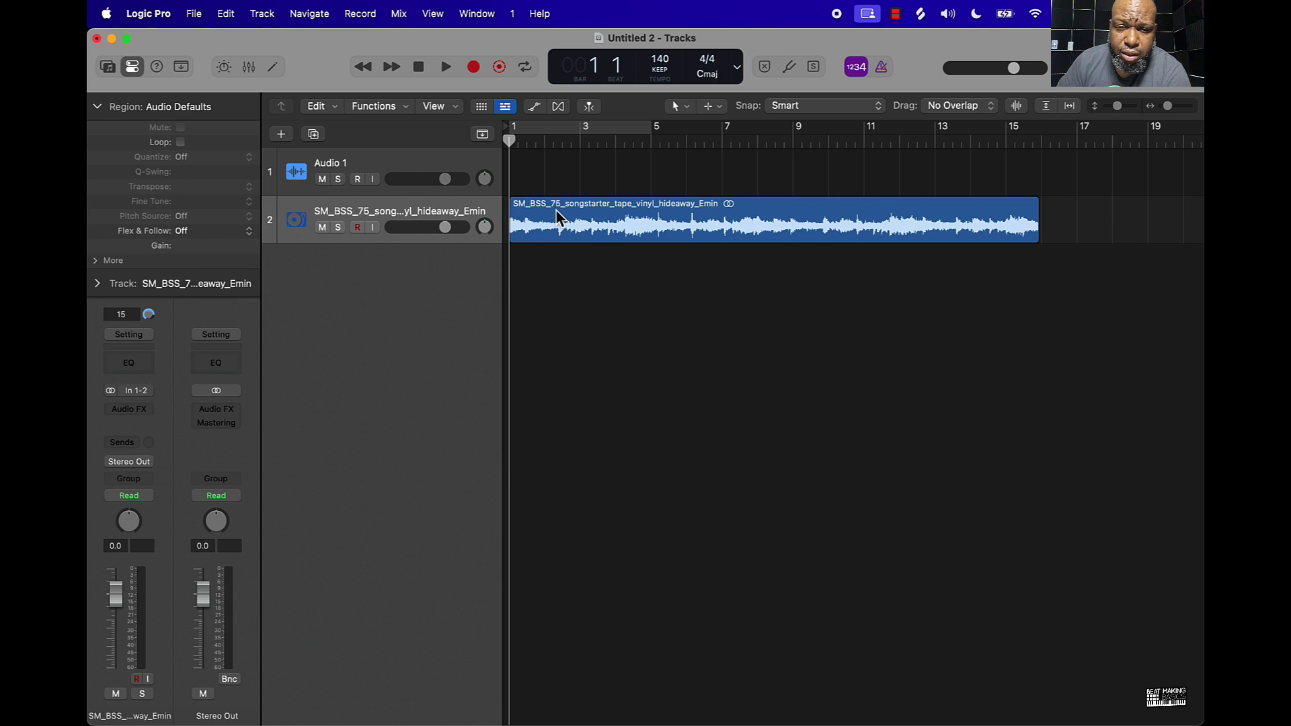
pyautogui.moveTo(682, 59); pyautogui.dragTo(682, 49)
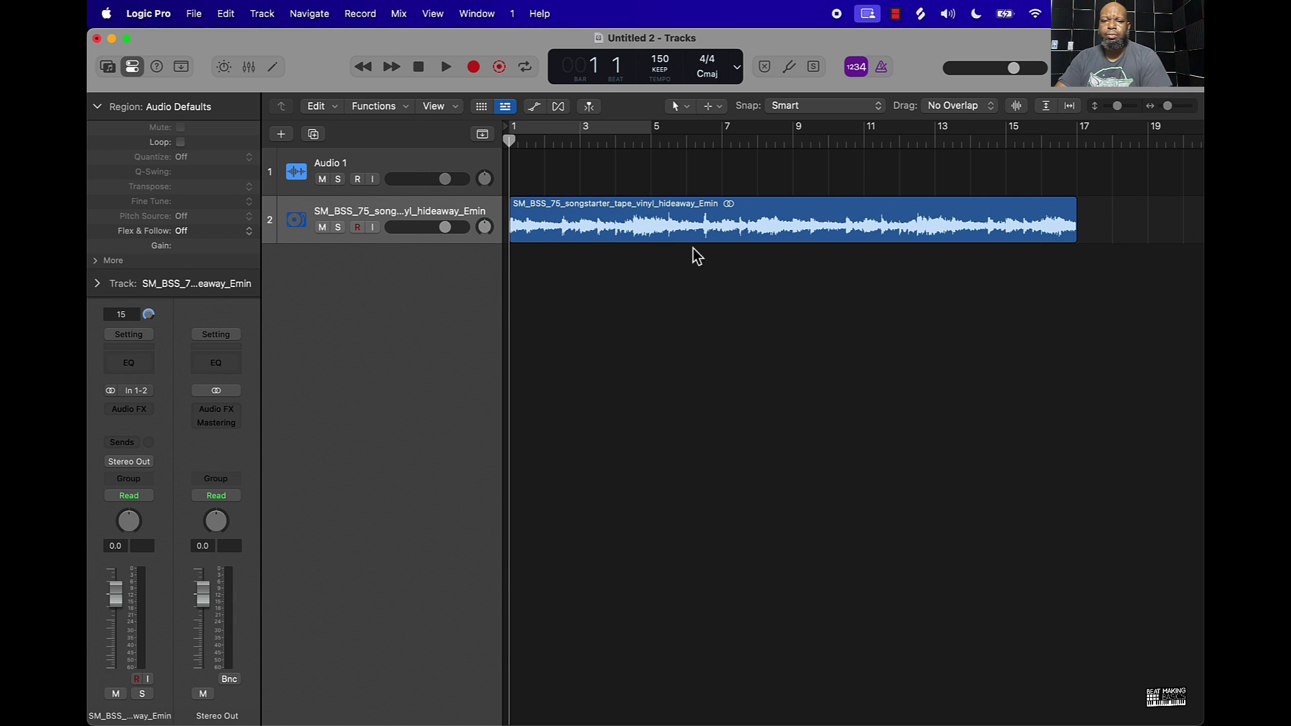
# Step: Split the imported vinyl hideaway region with Stem Splitter into Vocals, Drums, Bass and Other stems
pyautogui.click(630, 221)
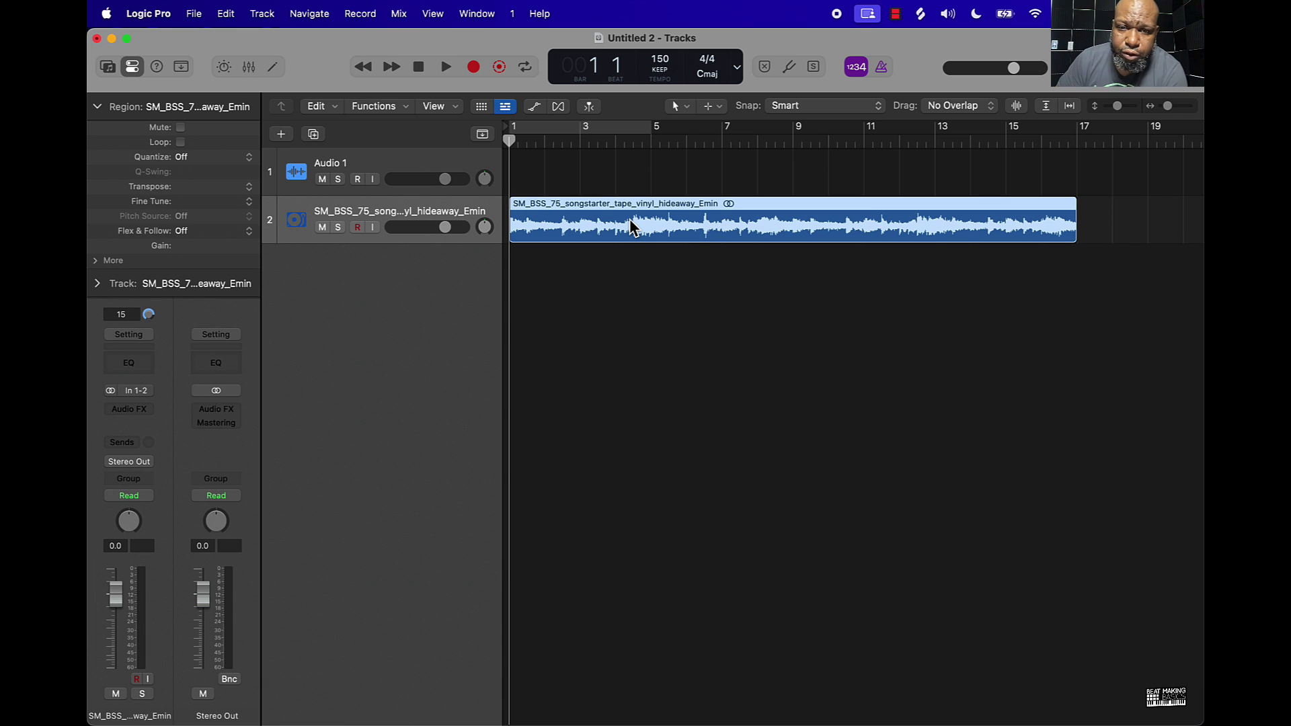
pyautogui.rightClick(630, 219)
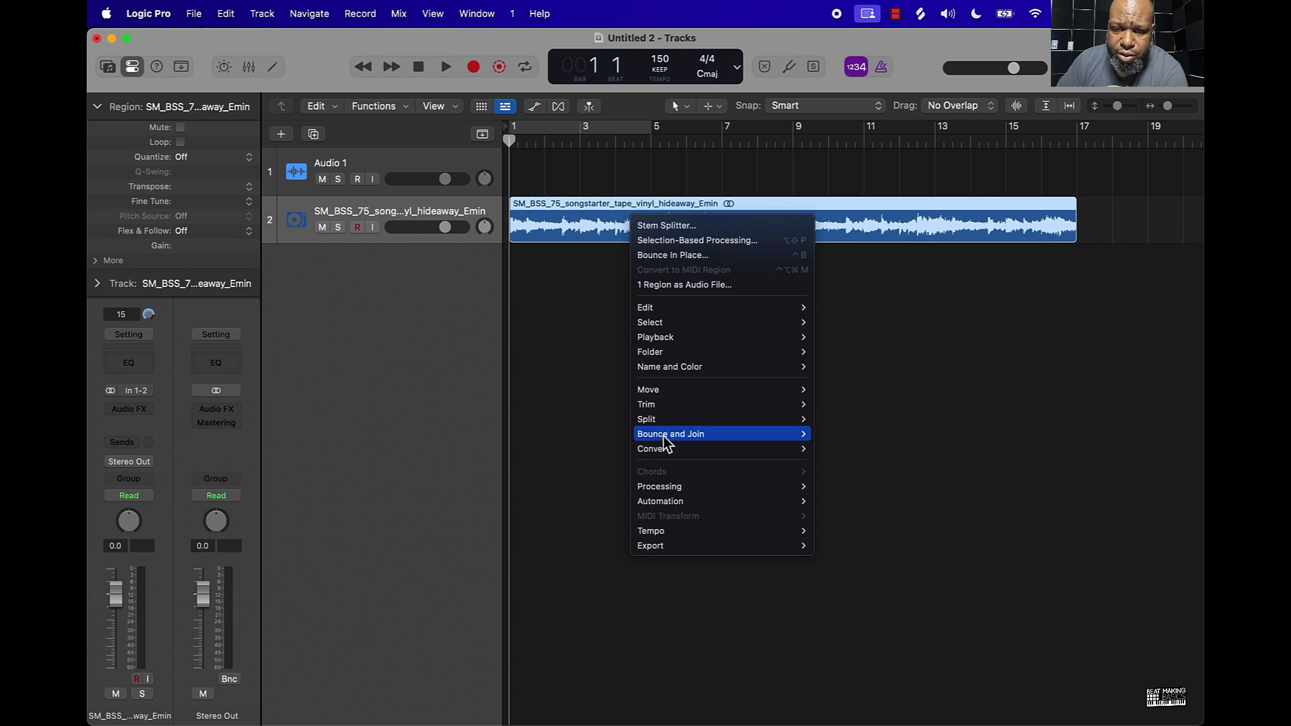
pyautogui.moveTo(679, 491)
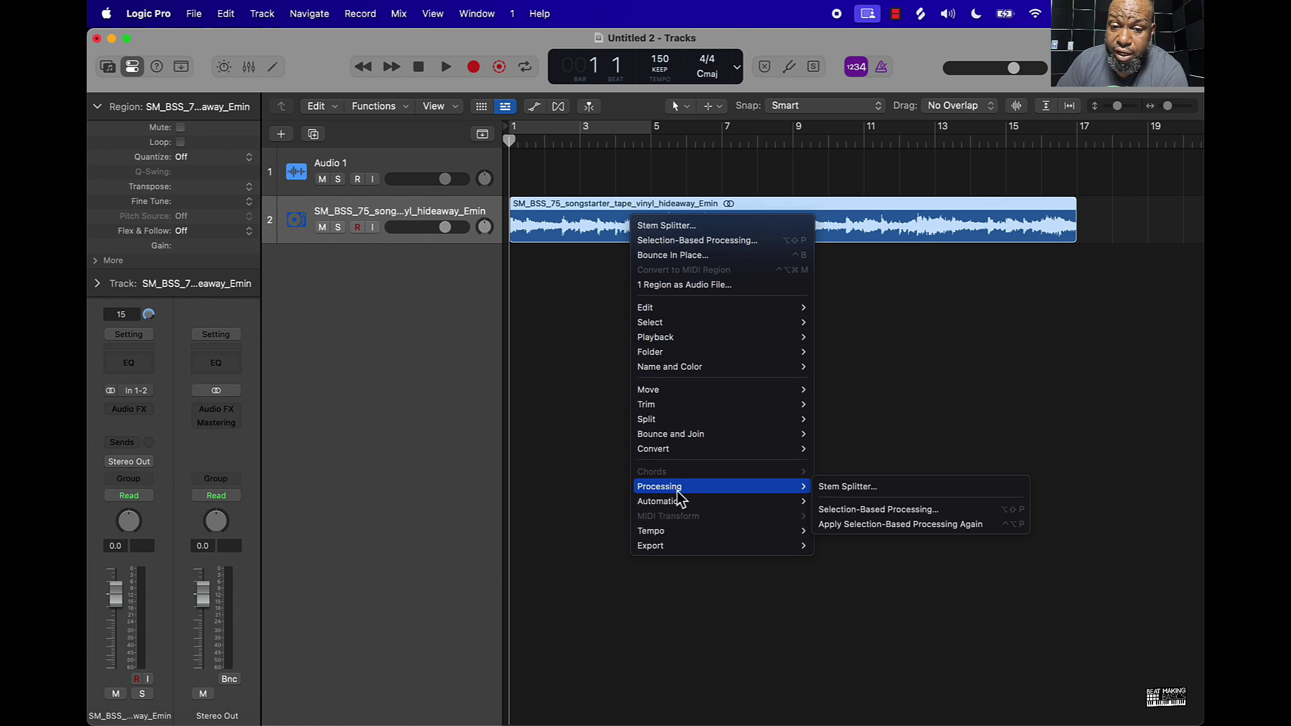
pyautogui.click(838, 489)
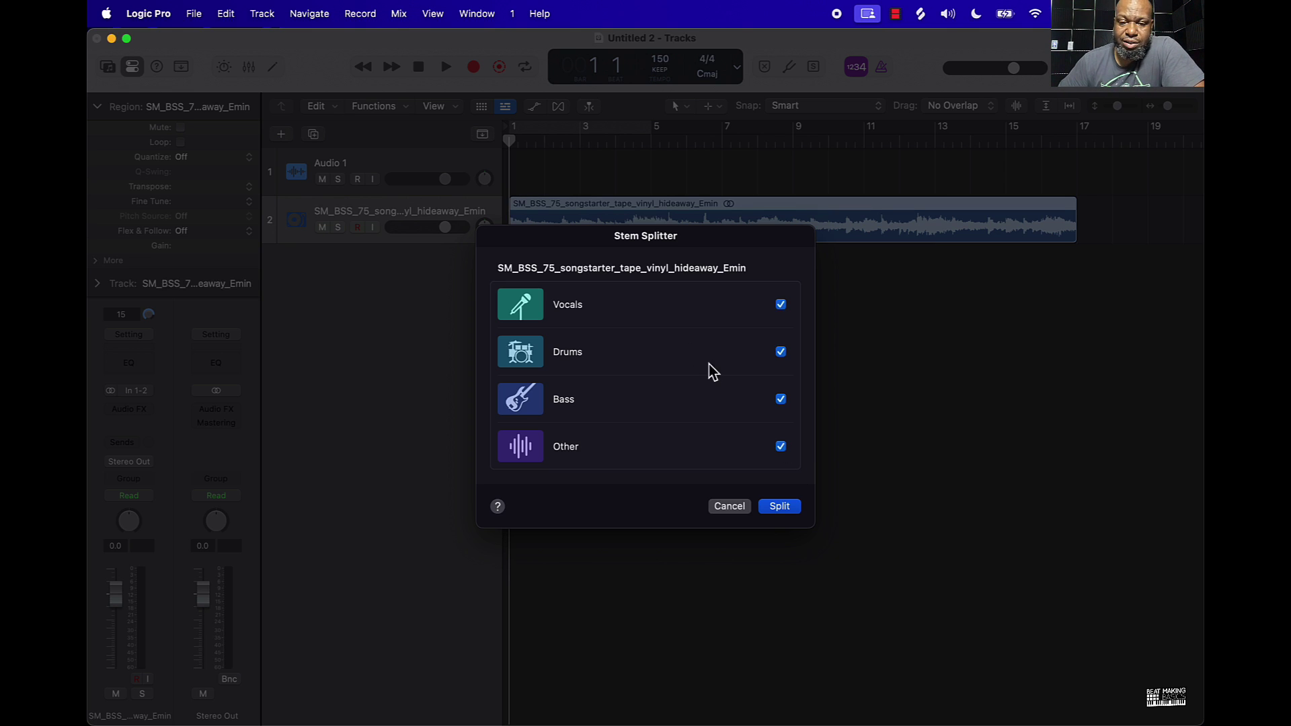
pyautogui.click(784, 510)
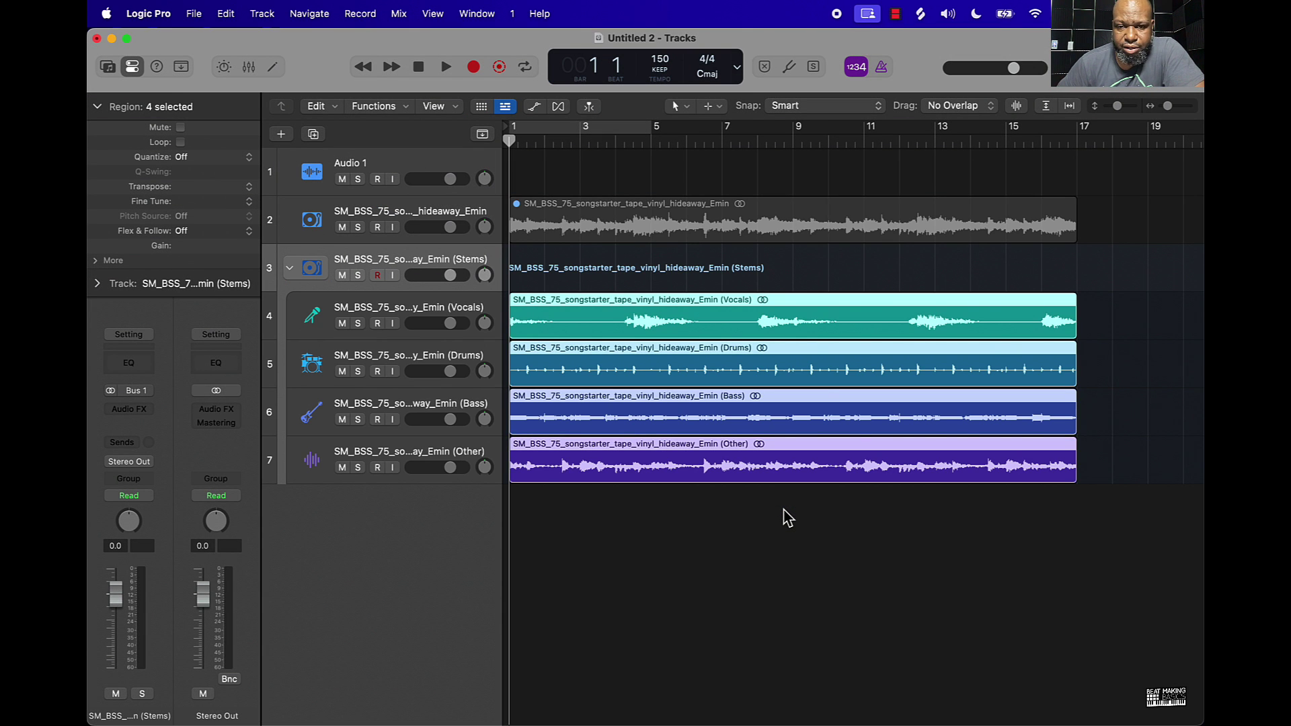
# Step: Solo the Drums stem track and listen to its opening bars
pyautogui.click(359, 374)
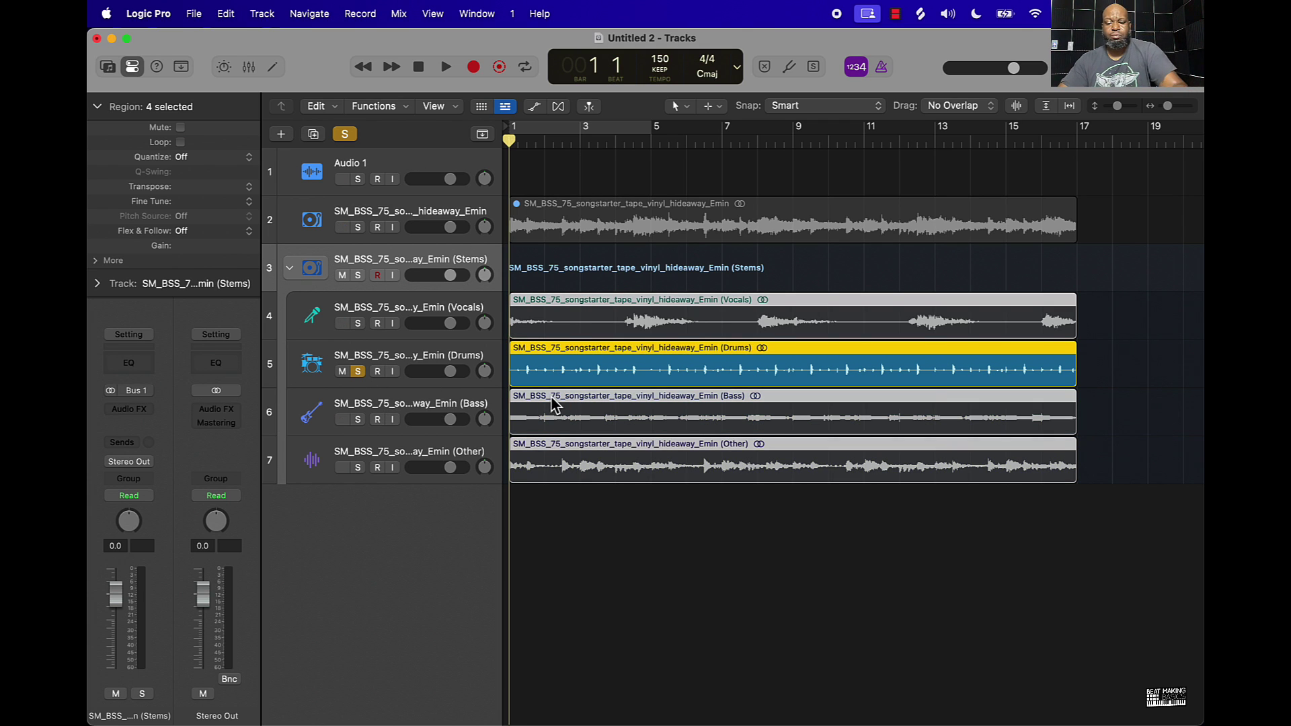
pyautogui.press('space')
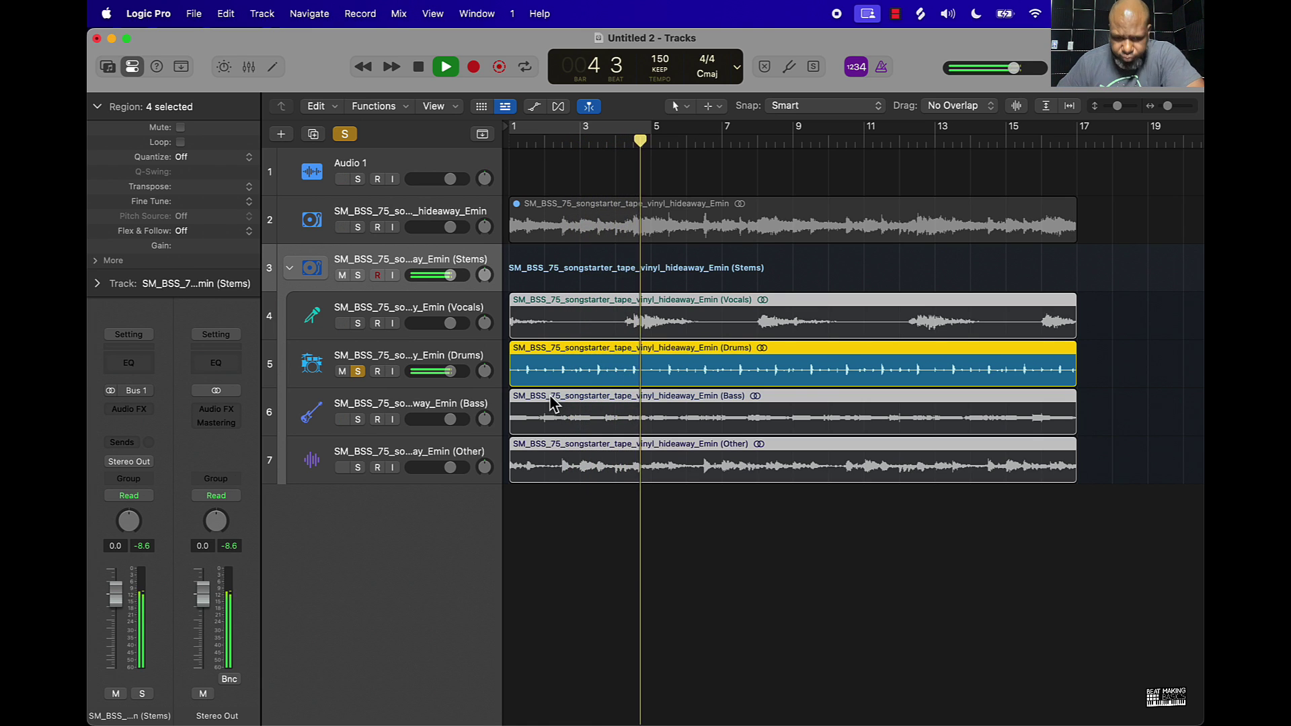
pyautogui.press('space')
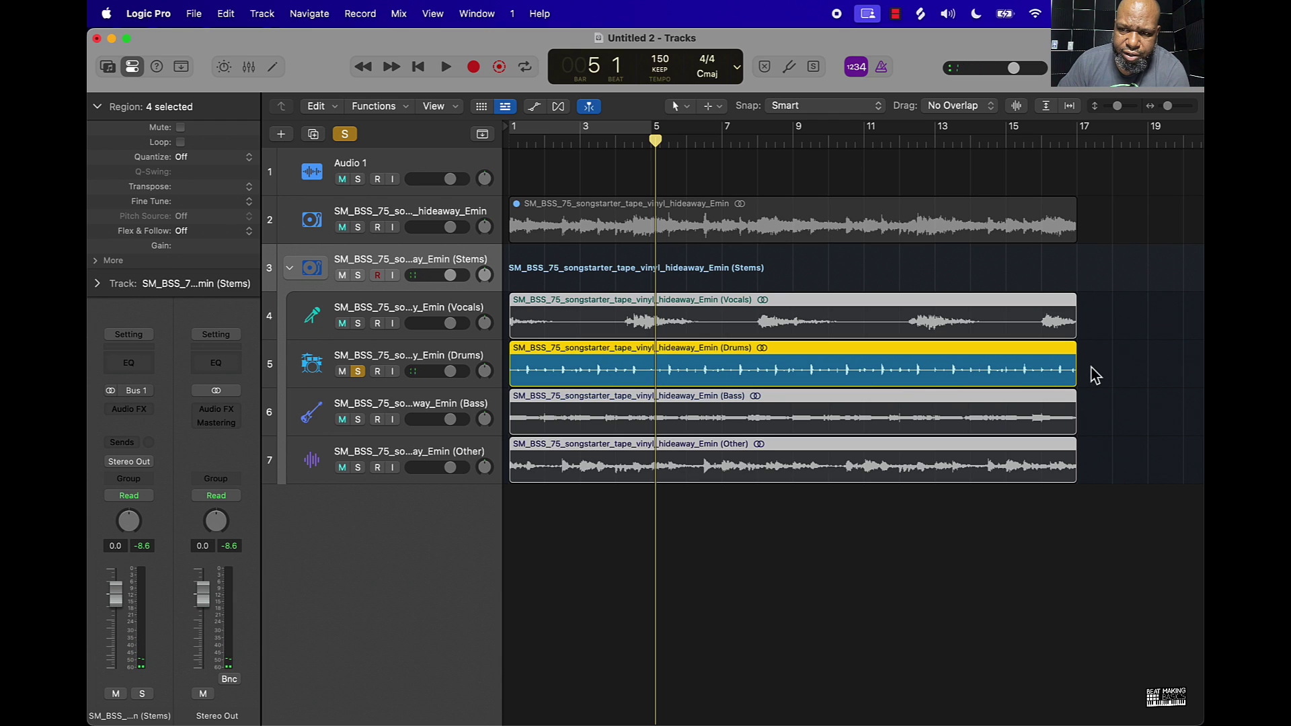
# Step: Unsolo and mute the Drums stem track, and play back the remaining stems
pyautogui.click(358, 371)
pyautogui.click(343, 371)
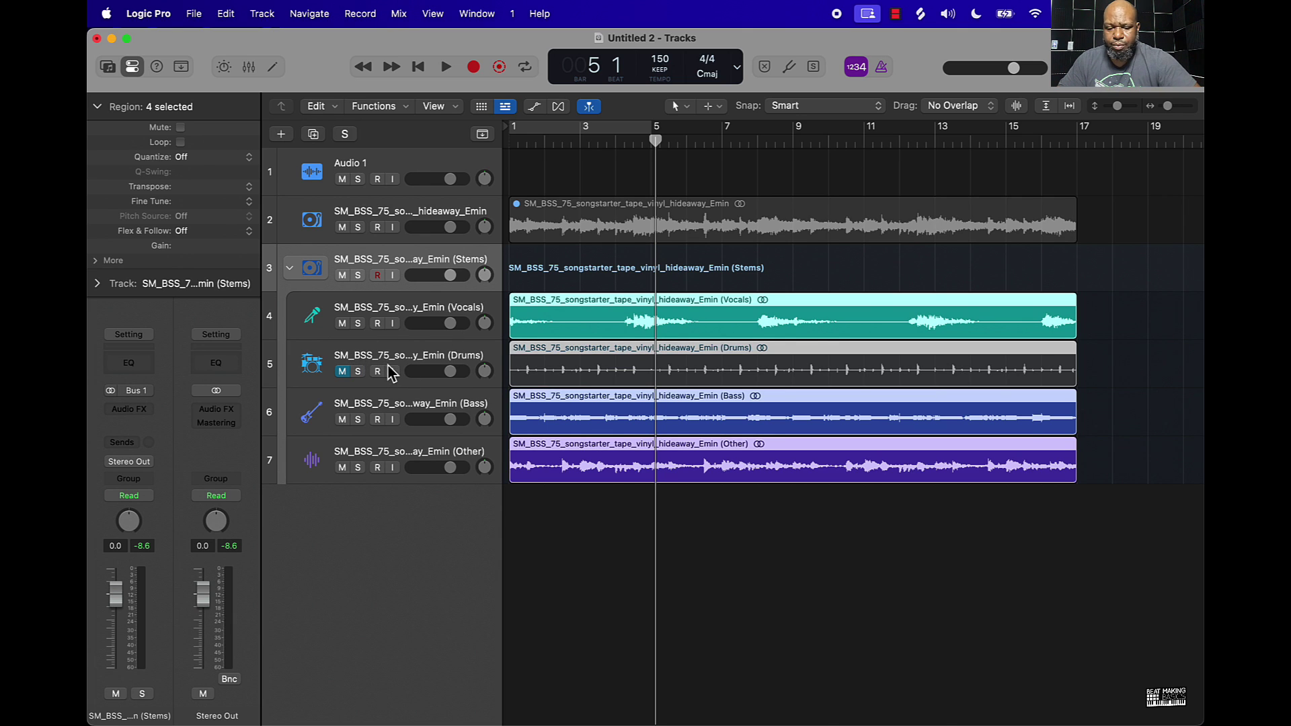
pyautogui.press('space')
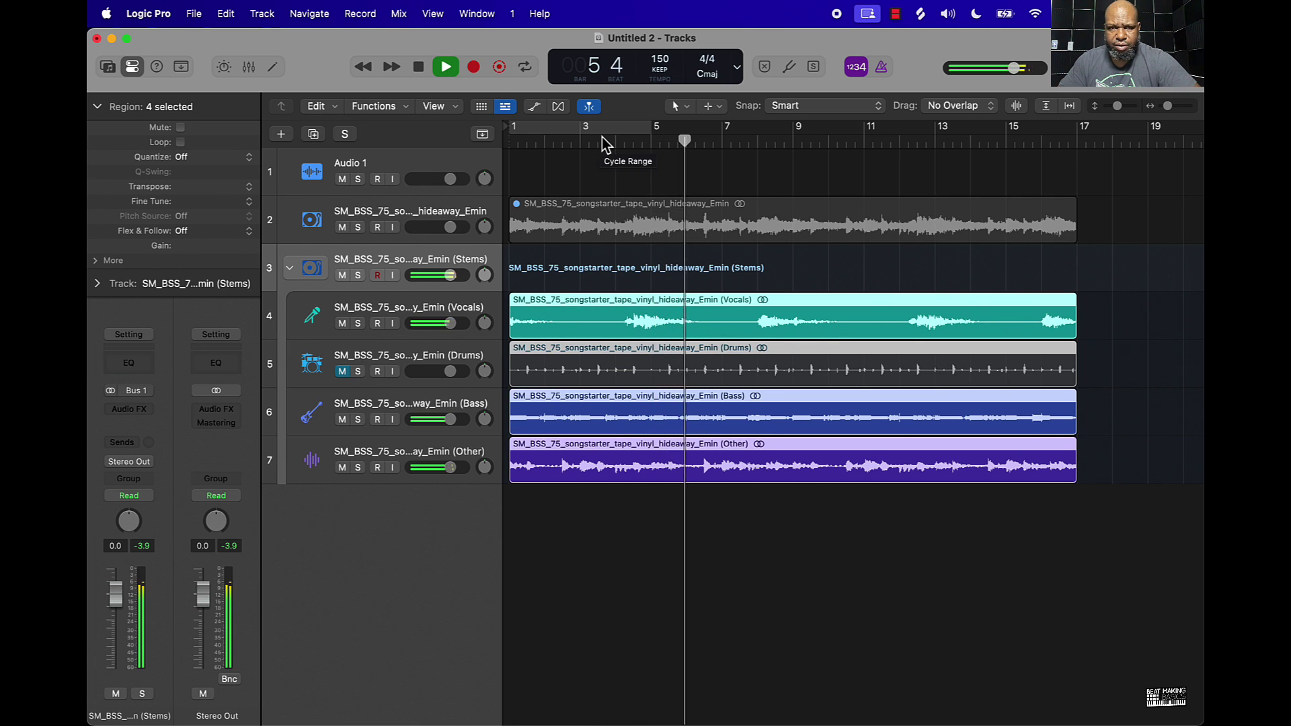
pyautogui.press('Return')
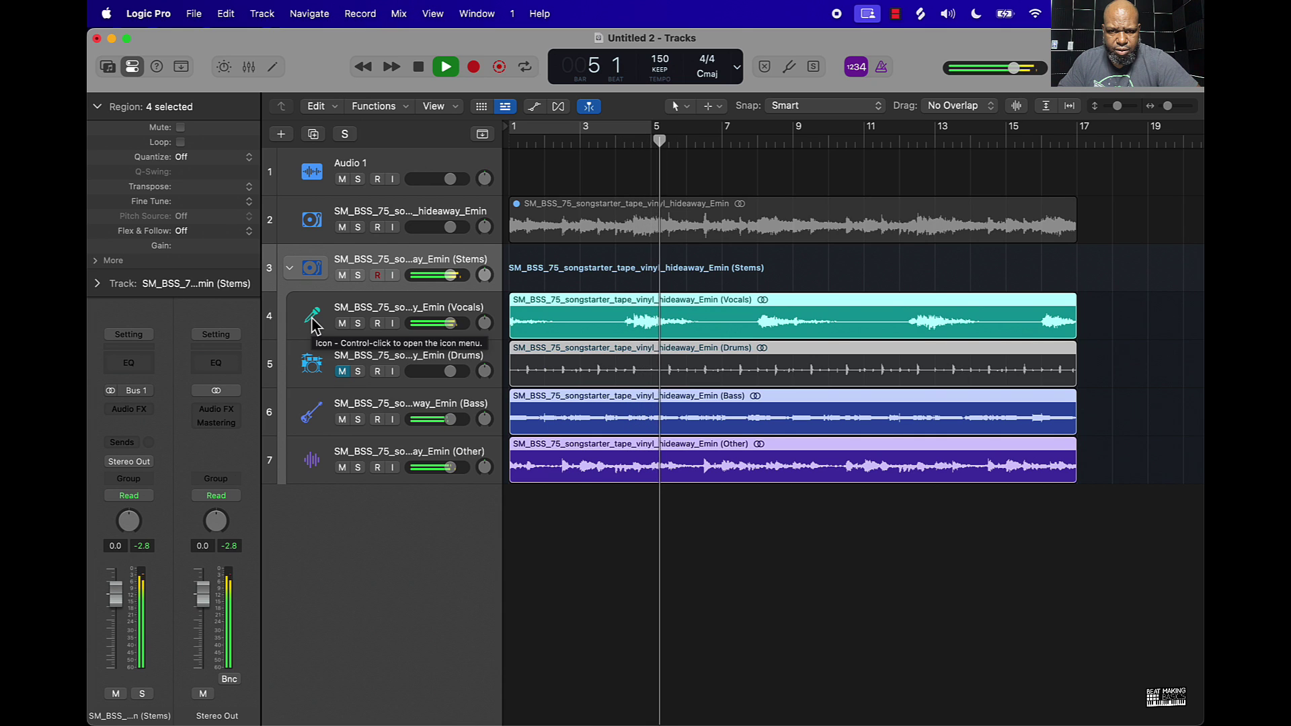
# Step: Mute the Bass and Vocals stem tracks and play back the Other stem on its own
pyautogui.press('space')
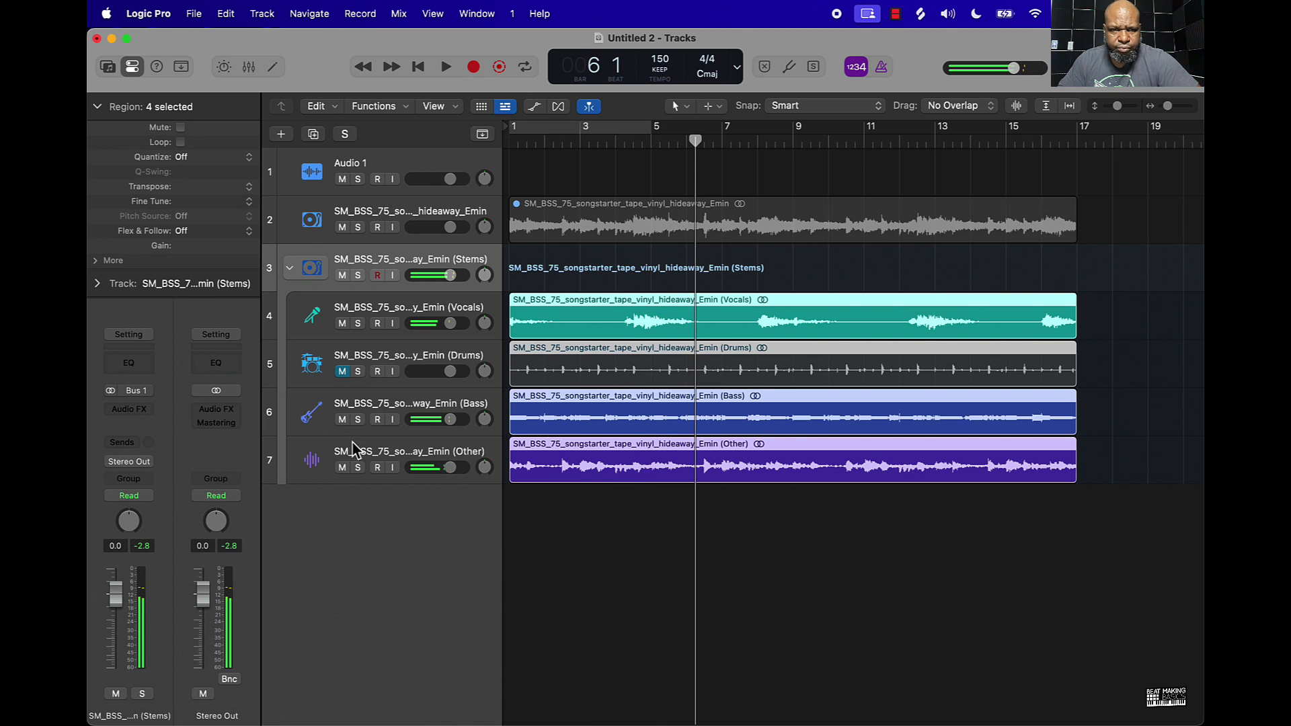
pyautogui.click(346, 421)
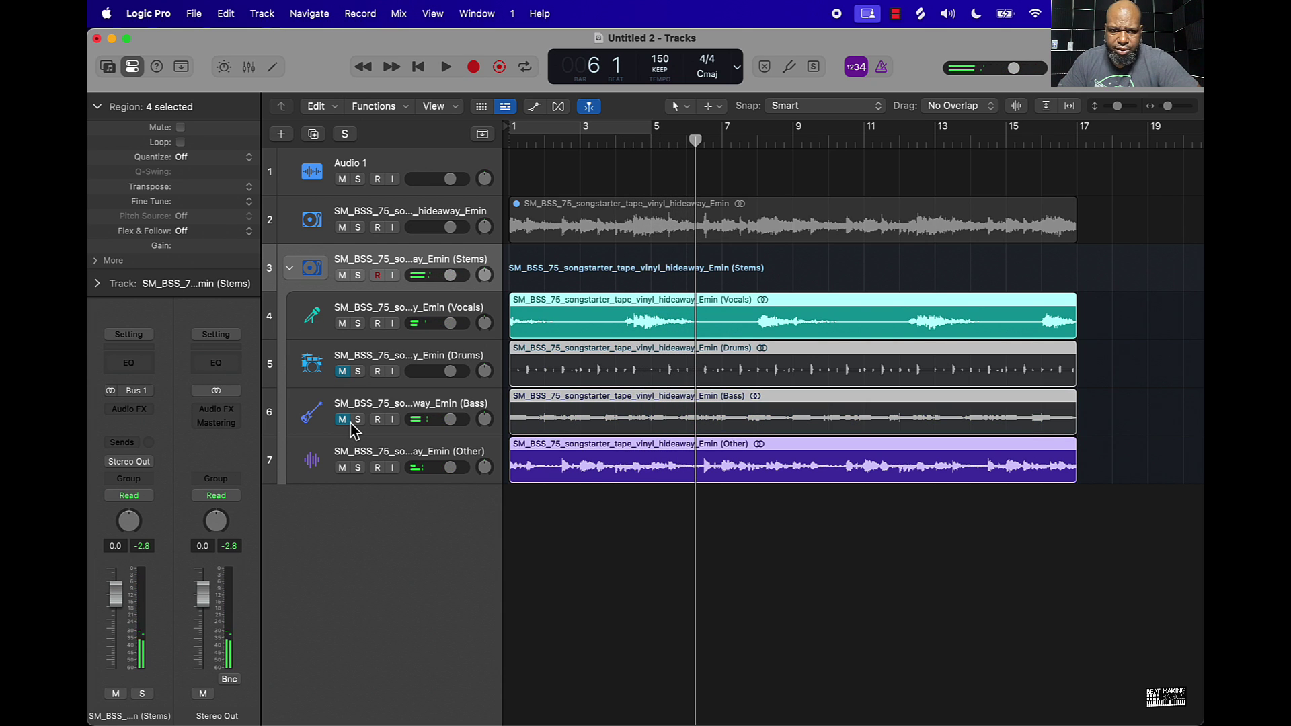
pyautogui.press('space')
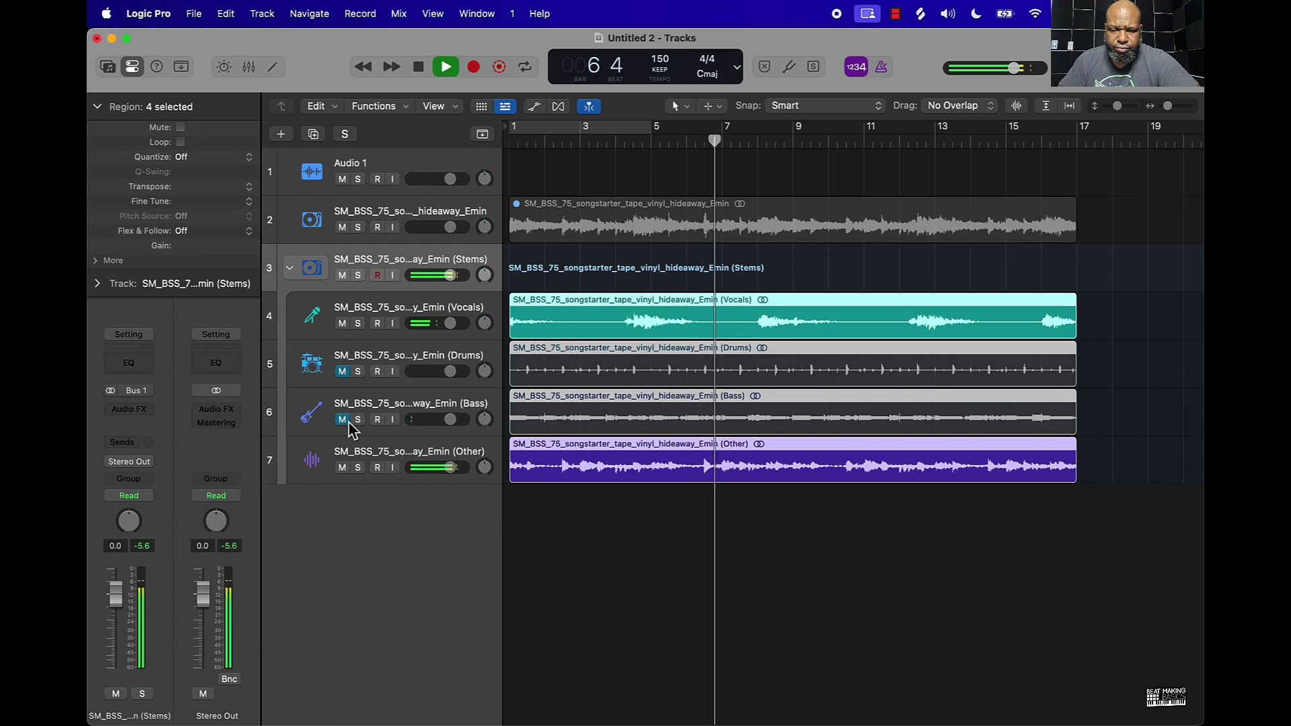
pyautogui.click(342, 323)
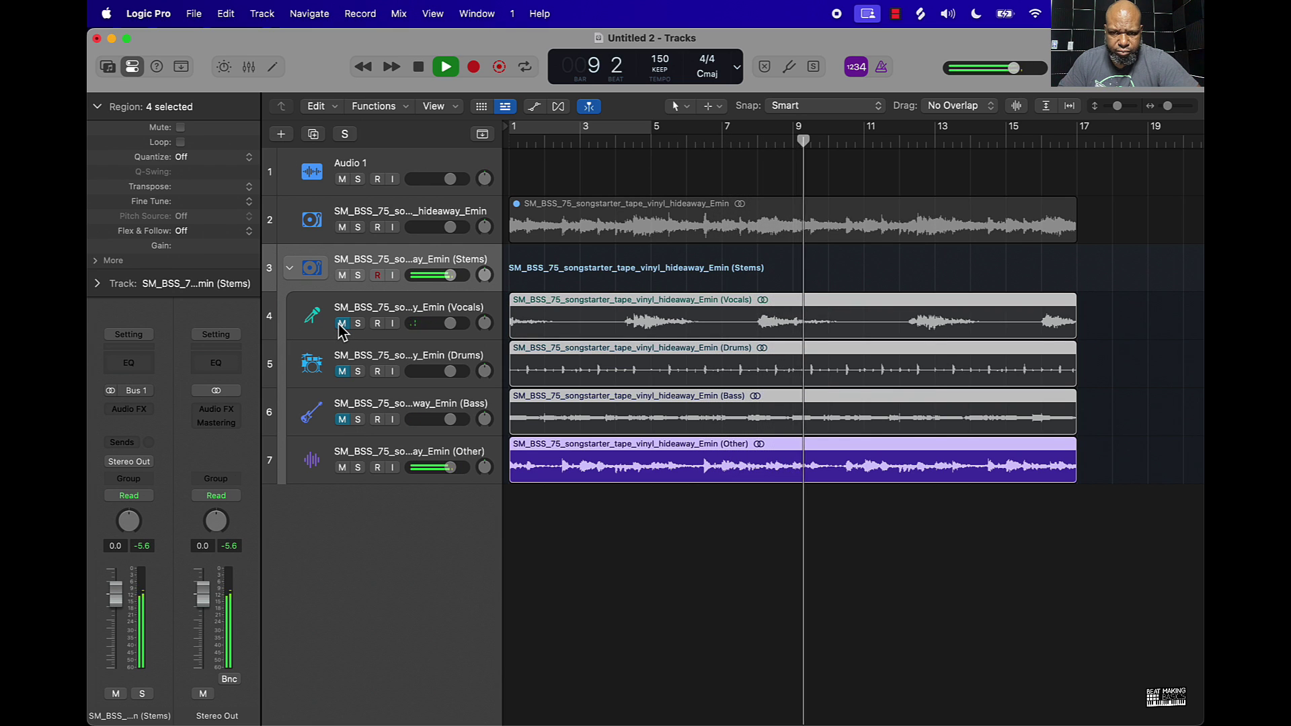
pyautogui.click(378, 468)
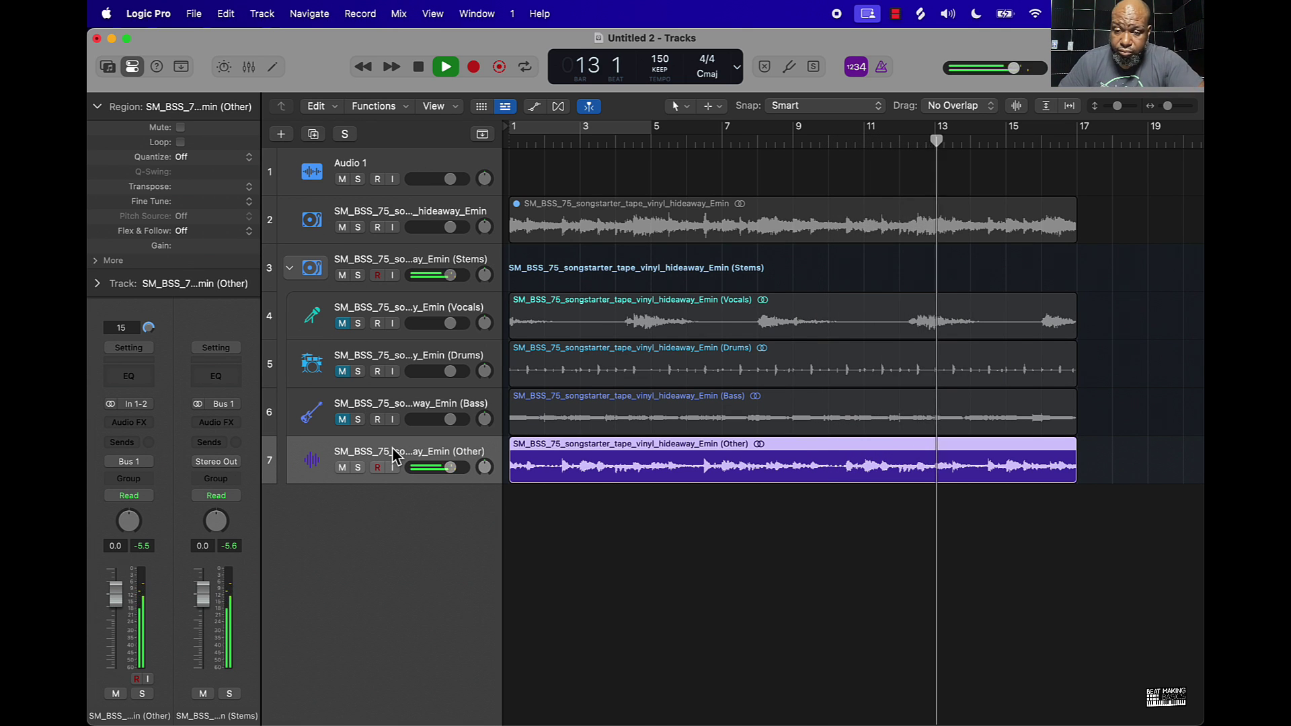
pyautogui.hscroll(1, 538, 538)
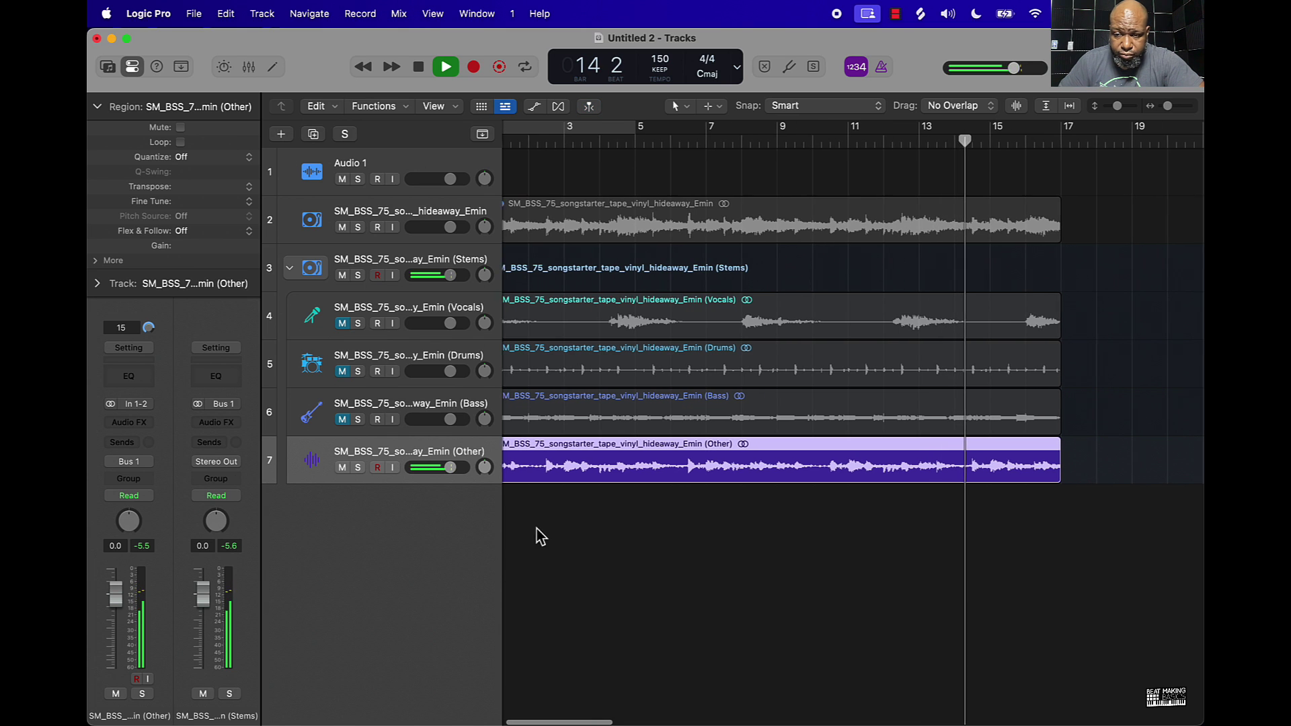
pyautogui.press('space')
# Step: Split the Other stem region at bars 5, 9 and 13 into four pieces
pyautogui.keyDown('ctrl'); pyautogui.keyDown('alt'); pyautogui.click(650, 538); pyautogui.keyUp('alt'); pyautogui.keyUp('ctrl')
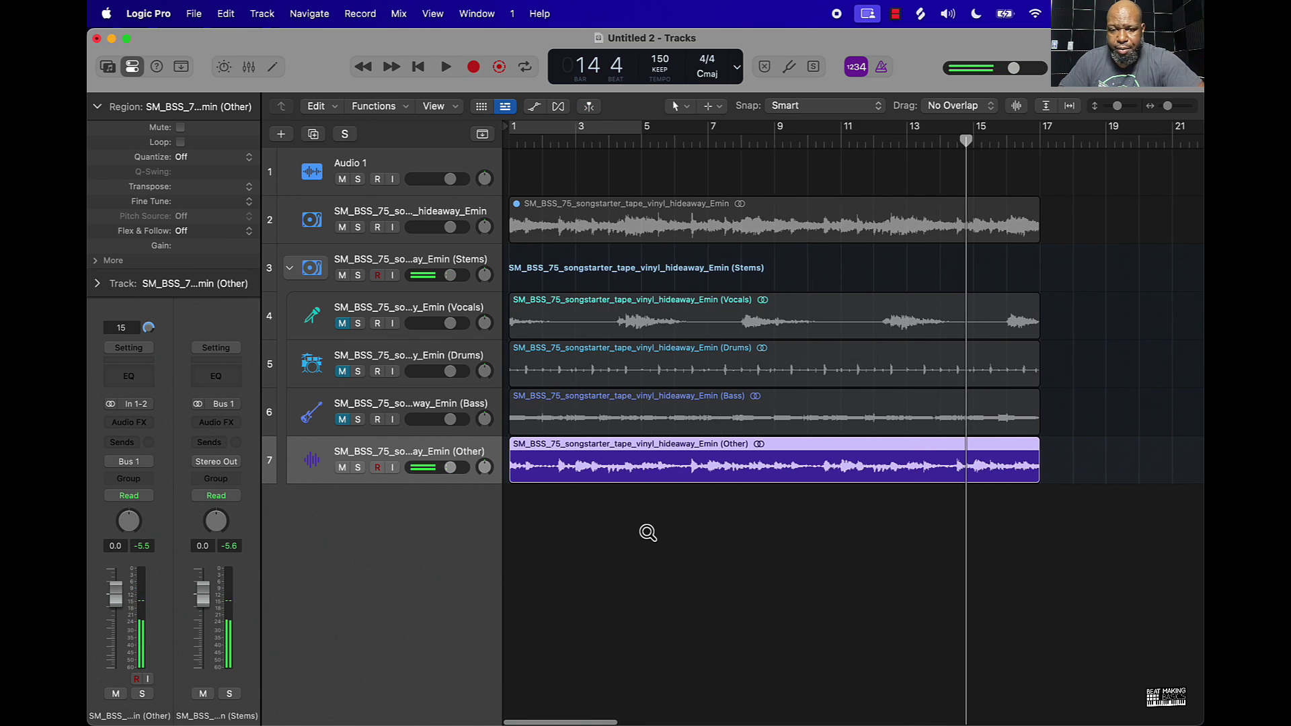
pyautogui.click(646, 538)
pyautogui.click(580, 461)
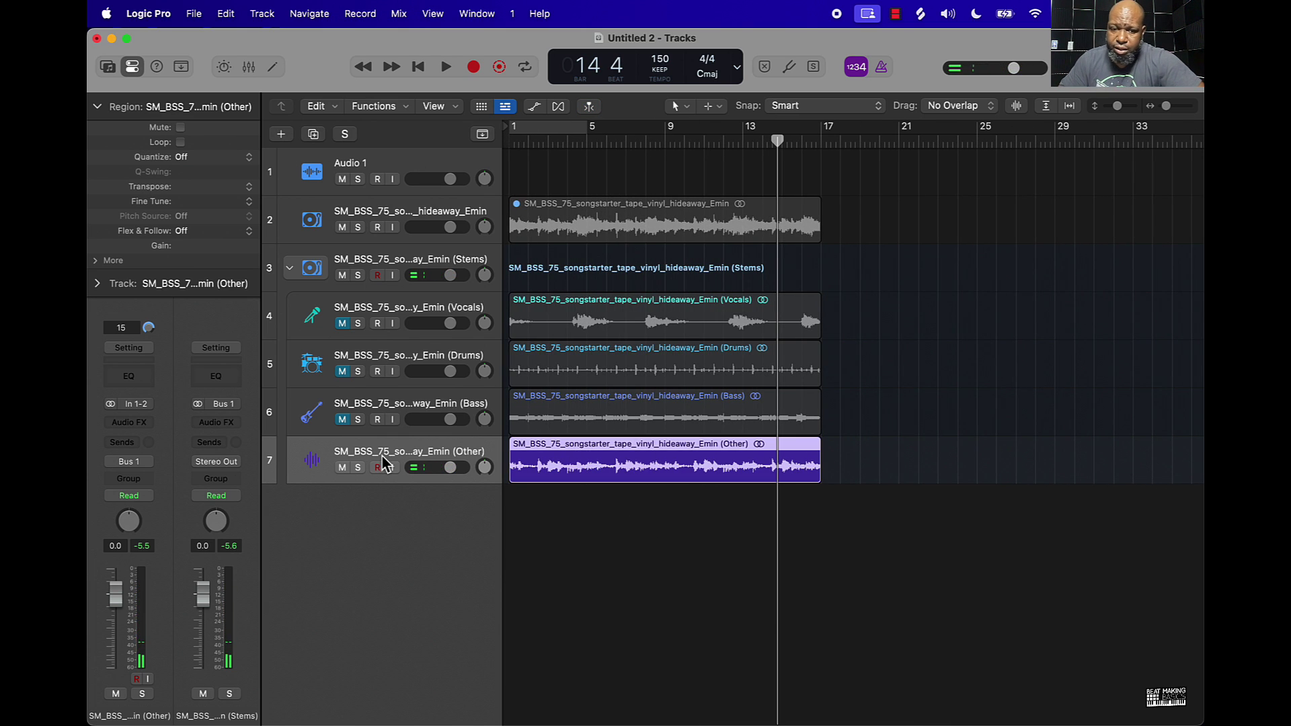
pyautogui.press('super+Right')
pyautogui.press('super+Right')
pyautogui.moveTo(675, 143)
pyautogui.mouseDown()
pyautogui.moveTo(644, 142)
pyautogui.moveTo(653, 155)
pyautogui.mouseUp()
pyautogui.press('super+t')
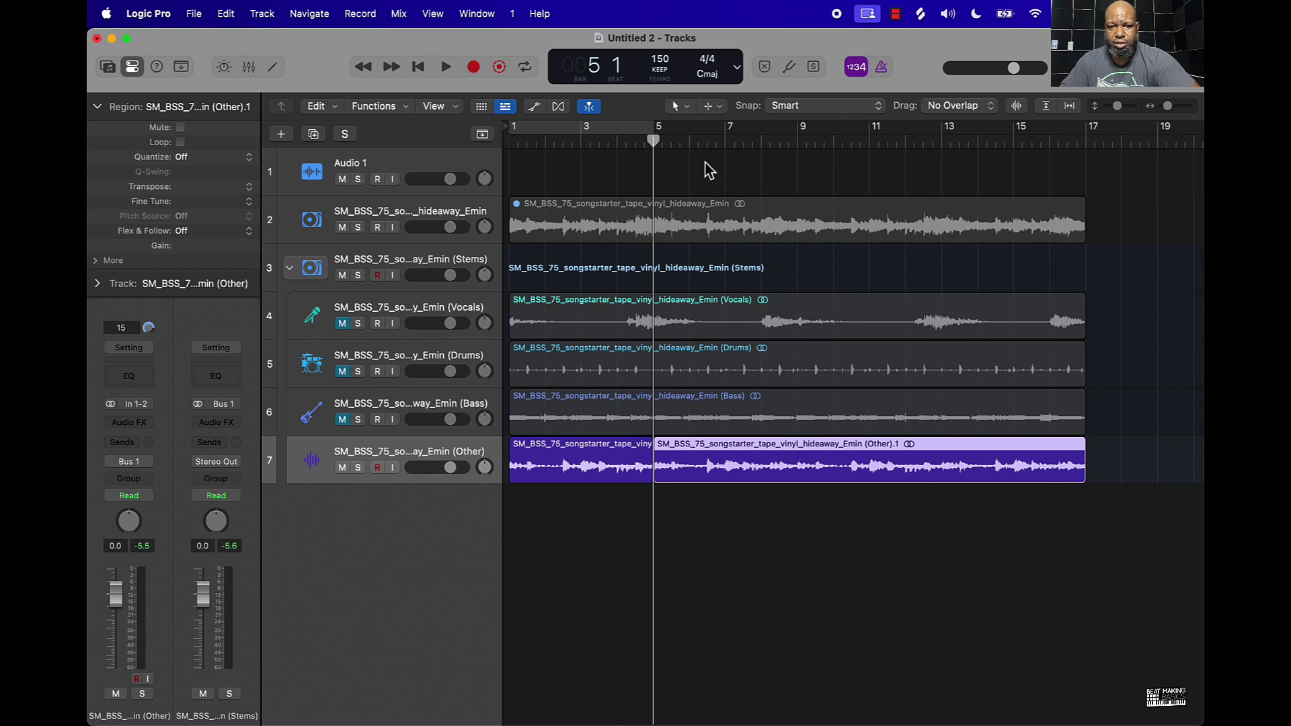
pyautogui.moveTo(799, 147)
pyautogui.mouseDown()
pyautogui.moveTo(813, 143)
pyautogui.moveTo(796, 142)
pyautogui.mouseUp()
pyautogui.press('super+t')
pyautogui.click(942, 149)
pyautogui.press('super+t')
# Step: Duplicate the Other track, arrange its pieces there in the order second, fourth, first, third from bar 1, and play them back
pyautogui.click(456, 457)
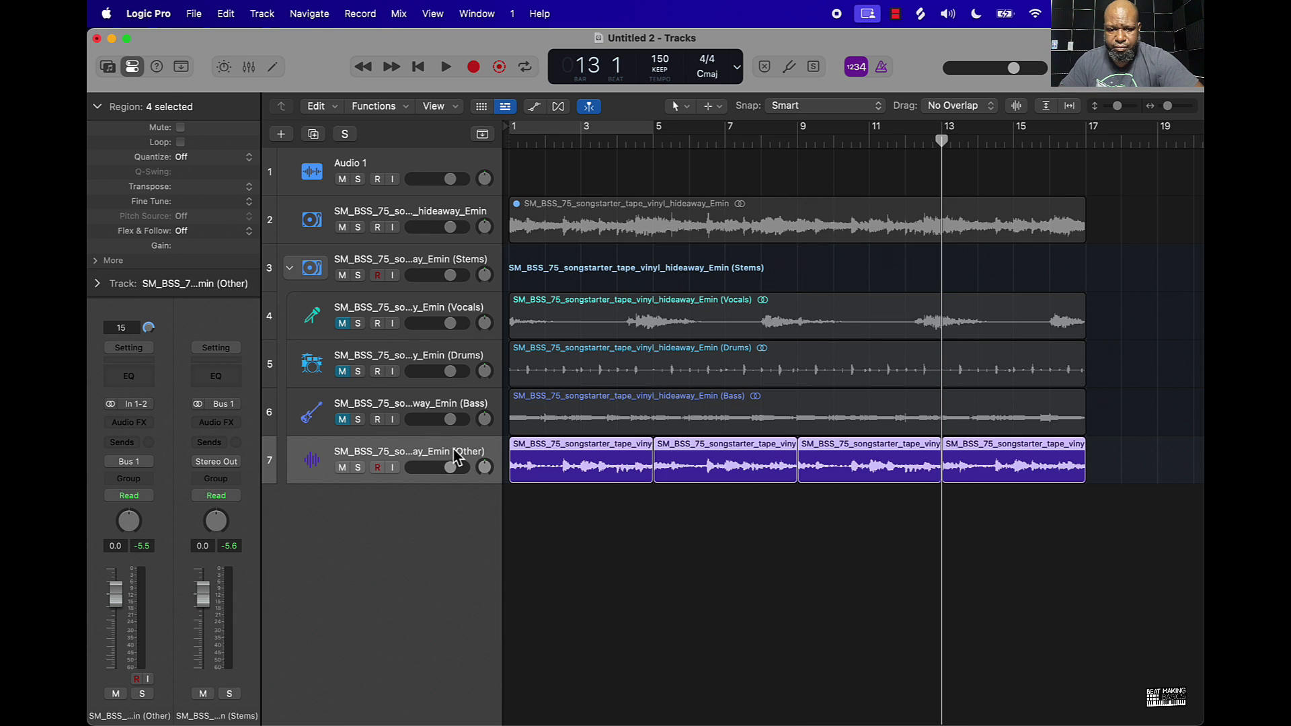
pyautogui.doubleClick(780, 513)
pyautogui.moveTo(715, 477); pyautogui.dragTo(571, 523)
pyautogui.moveTo(1011, 480); pyautogui.dragTo(723, 515)
pyautogui.moveTo(578, 464); pyautogui.dragTo(861, 534)
pyautogui.moveTo(837, 474); pyautogui.dragTo(981, 517)
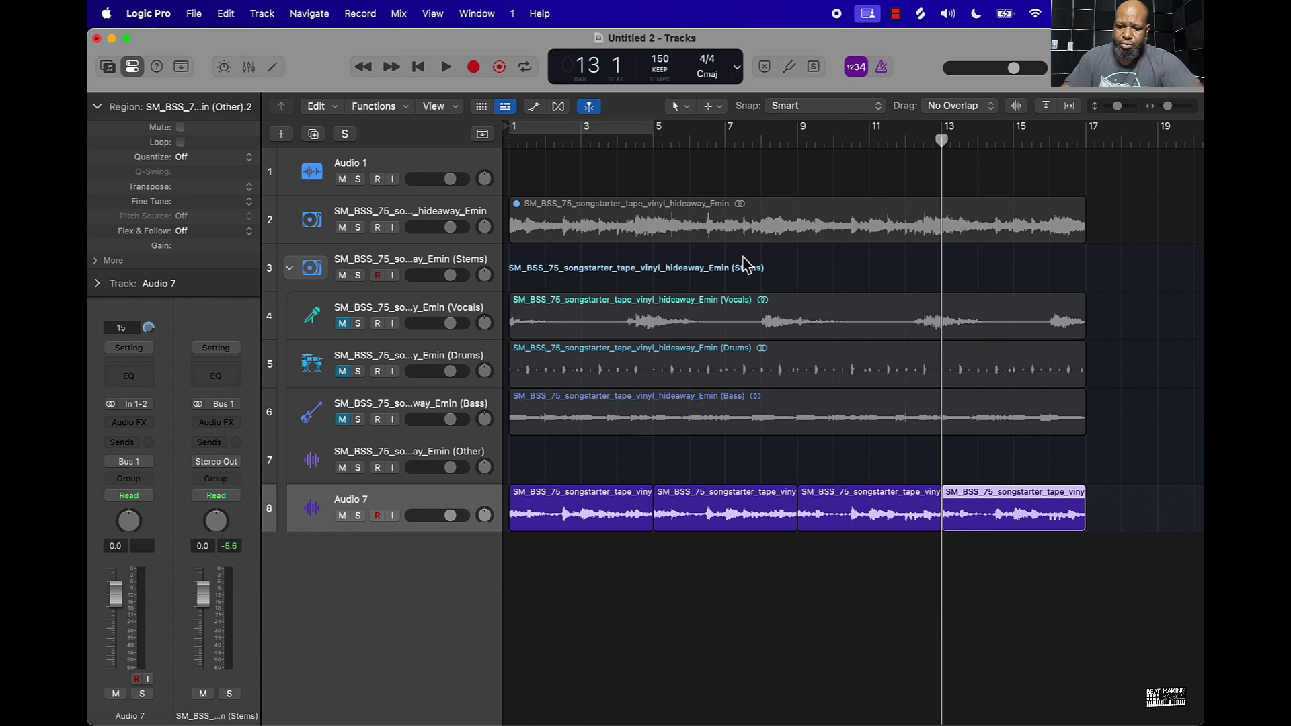
pyautogui.press('Return')
pyautogui.press('space')
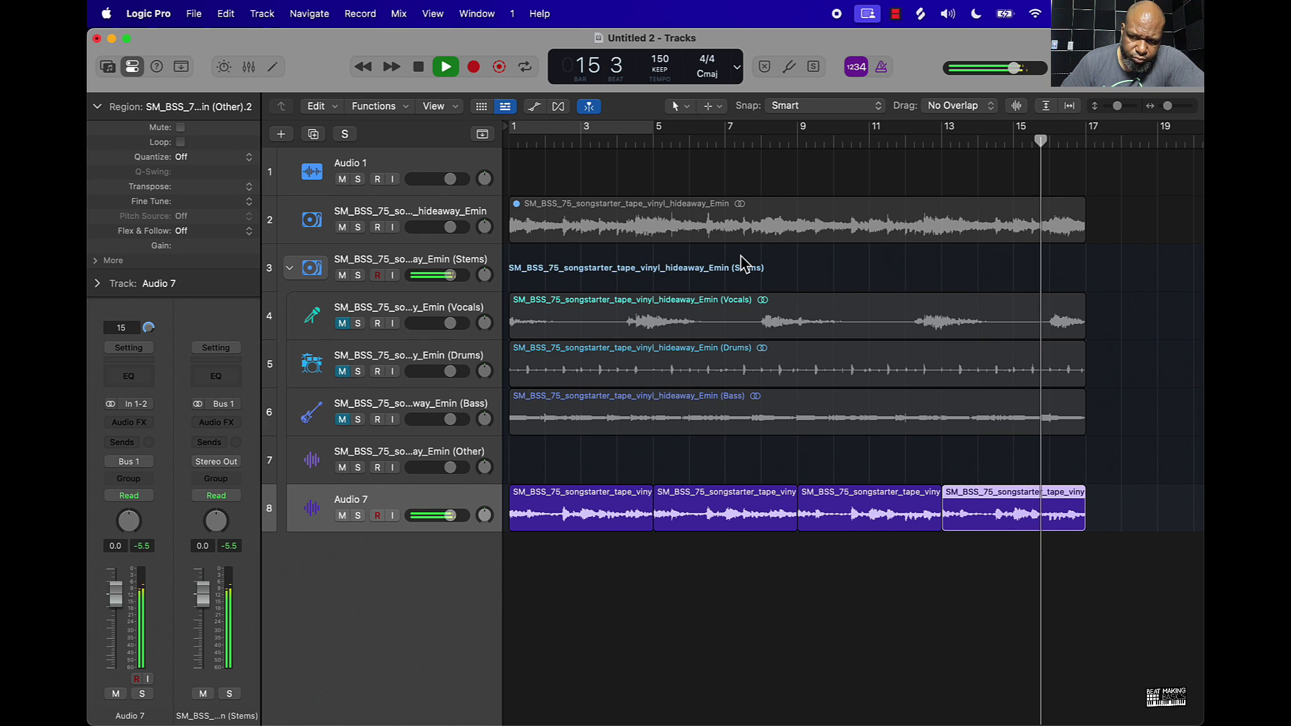
pyautogui.press('space')
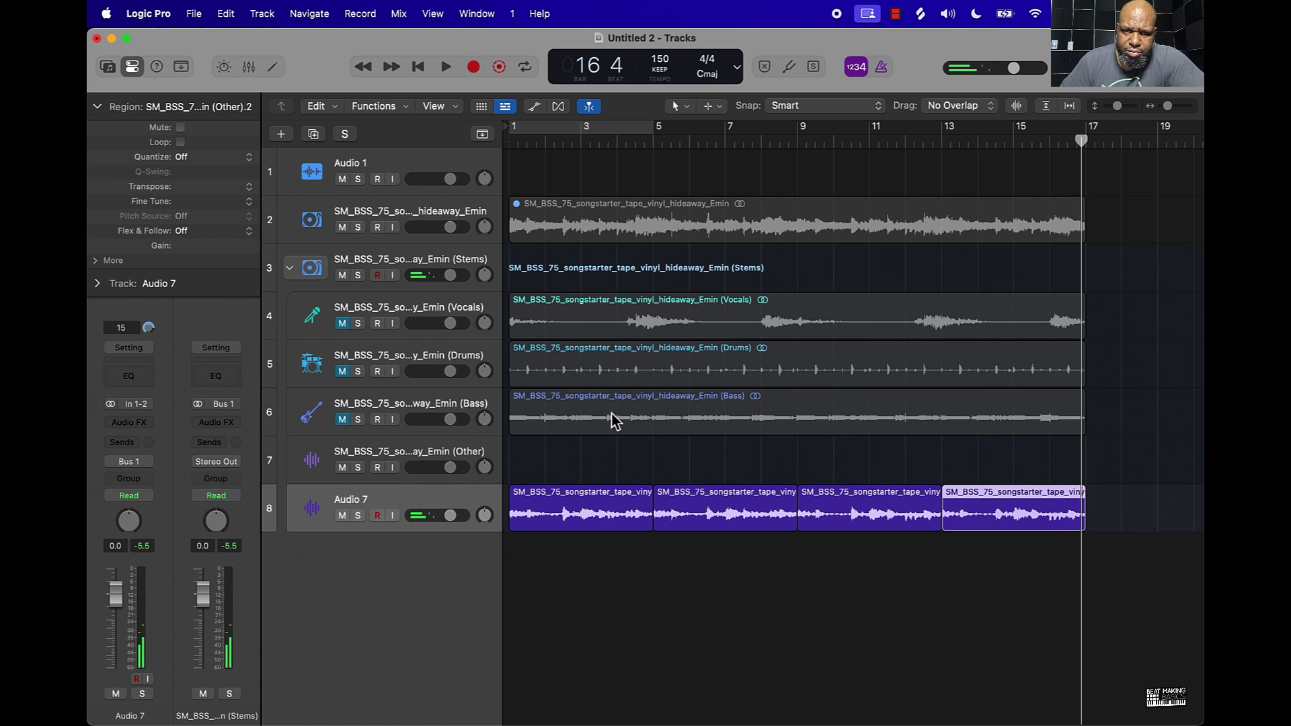
# Step: Split the Bass region at bar 9 and swap its two halves on a duplicate of the Bass track
pyautogui.moveTo(819, 144); pyautogui.dragTo(796, 176)
pyautogui.click(792, 426)
pyautogui.press('super+t')
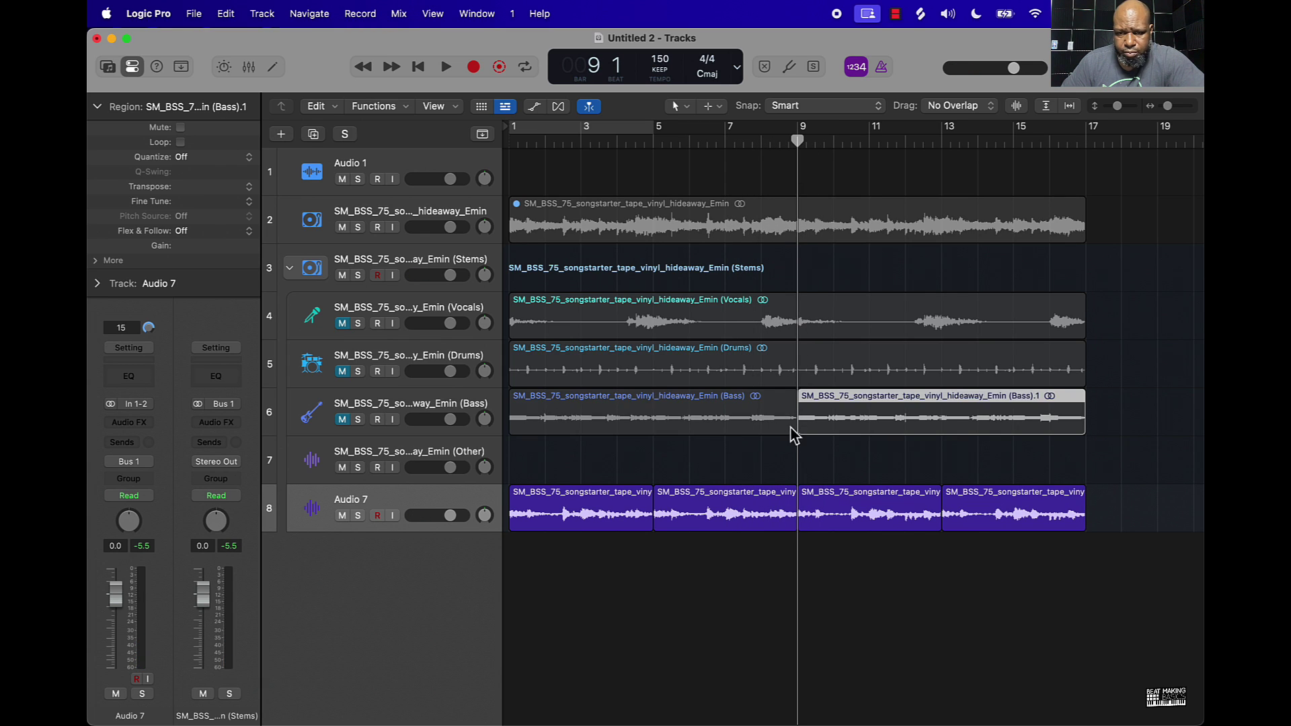
pyautogui.moveTo(942, 423)
pyautogui.mouseDown()
pyautogui.moveTo(885, 450)
pyautogui.moveTo(652, 469)
pyautogui.moveTo(942, 415)
pyautogui.mouseUp()
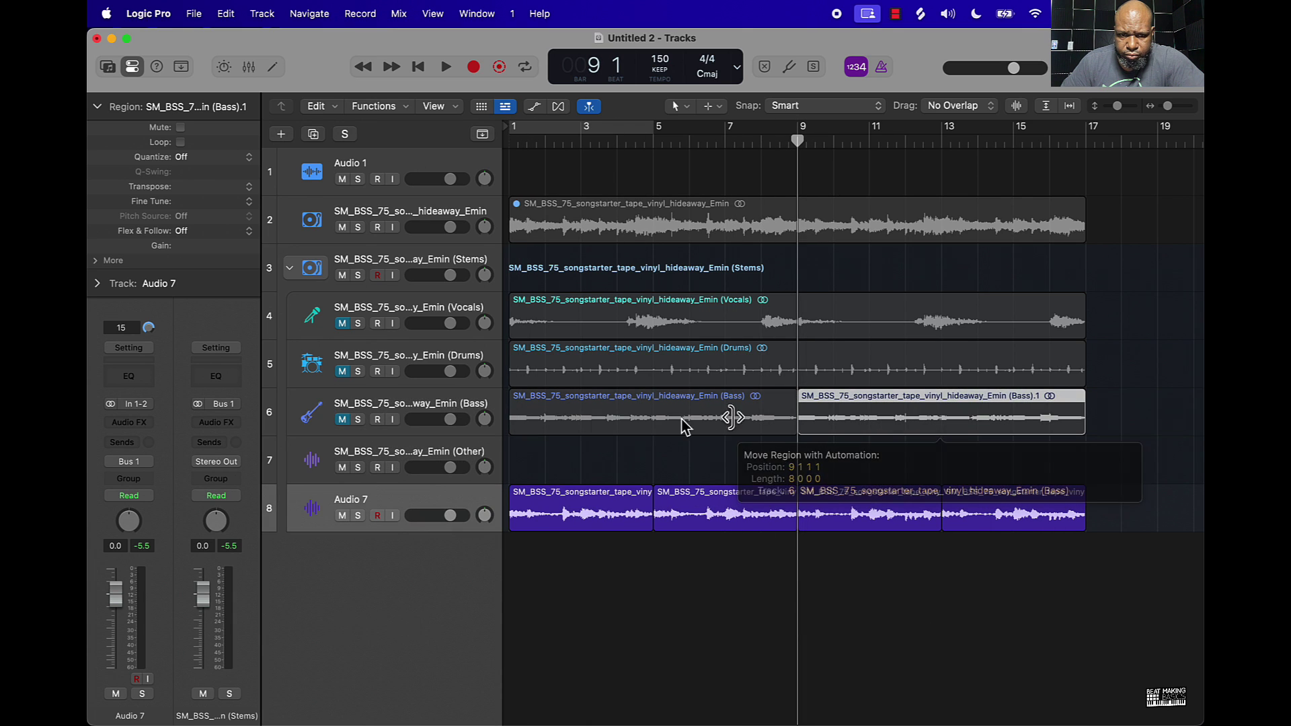
pyautogui.click(415, 412)
pyautogui.press('super+d')
pyautogui.moveTo(857, 431); pyautogui.dragTo(715, 464)
# Step: Unmute the duplicate Bass track, extend the cycle range over bars 1 to 17 and play the loop
pyautogui.click(342, 467)
pyautogui.press('space')
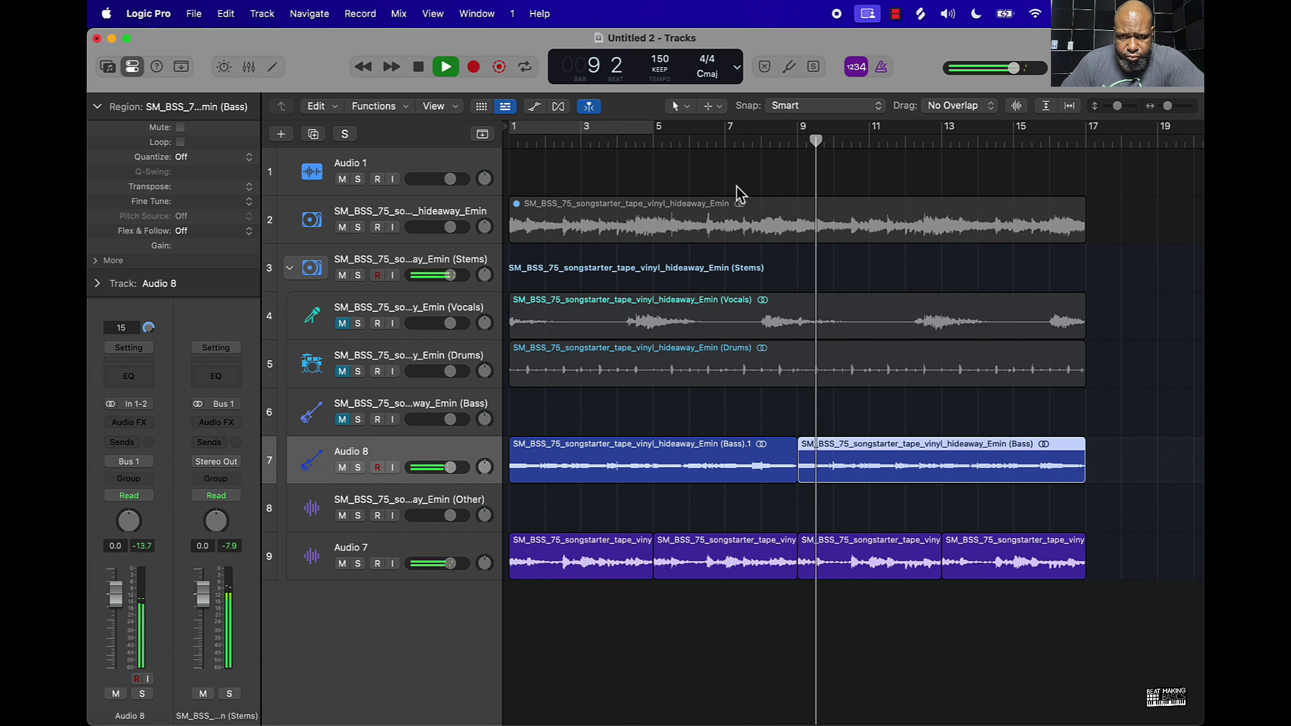
pyautogui.moveTo(650, 129); pyautogui.dragTo(1089, 189)
pyautogui.press('space')
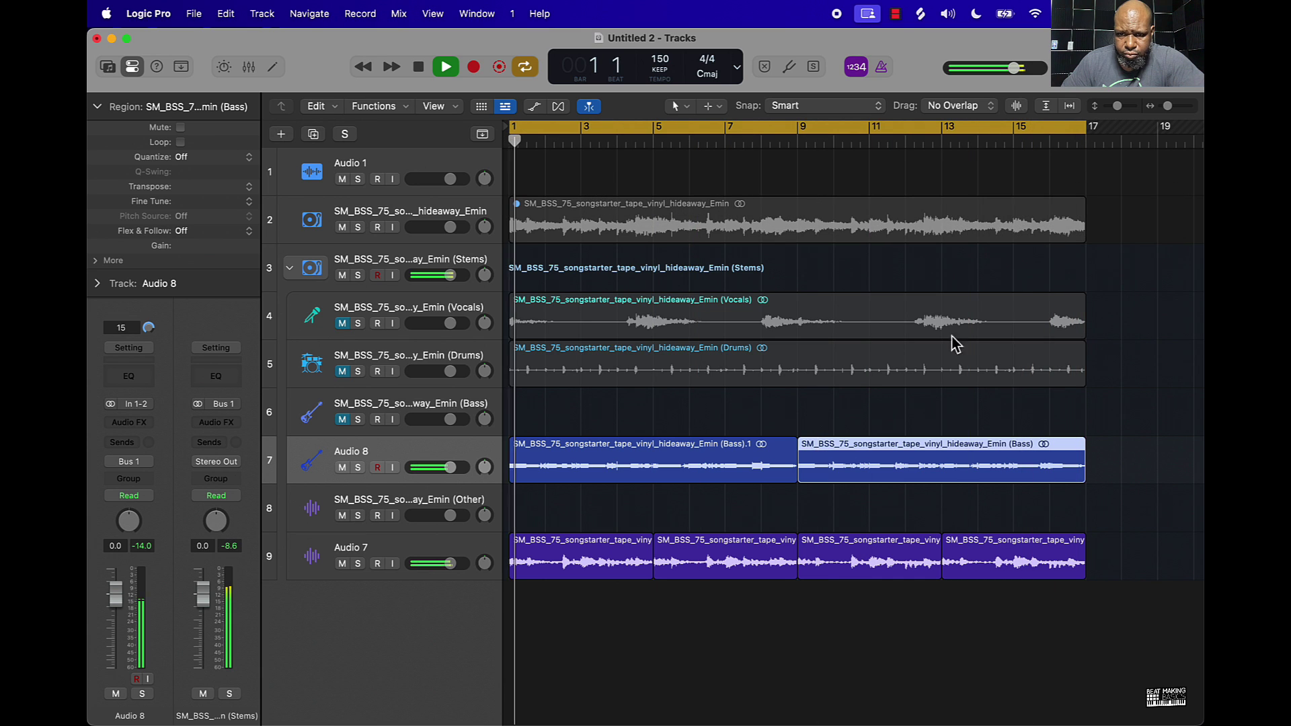
pyautogui.click(810, 417)
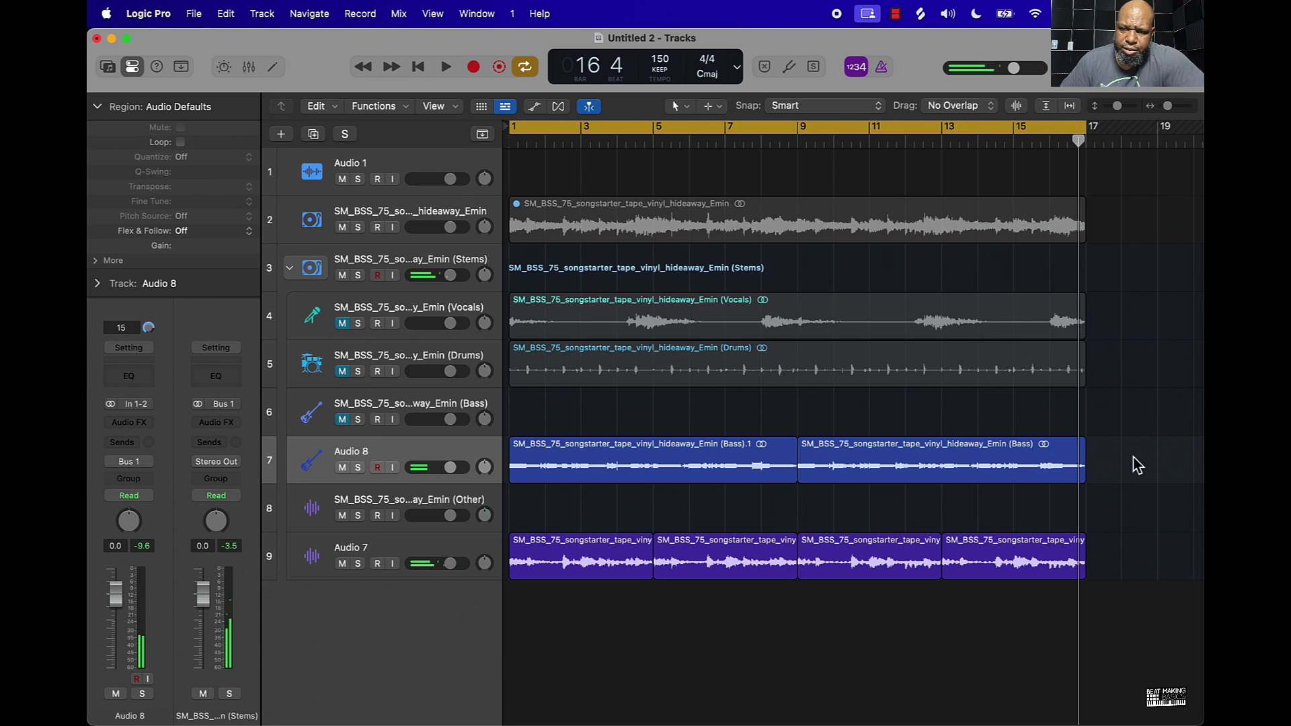
# Step: Transpose all Vocals, Drums, Bass and Other stem regions to -2 and play back the loop
pyautogui.moveTo(1136, 466); pyautogui.dragTo(511, 575)
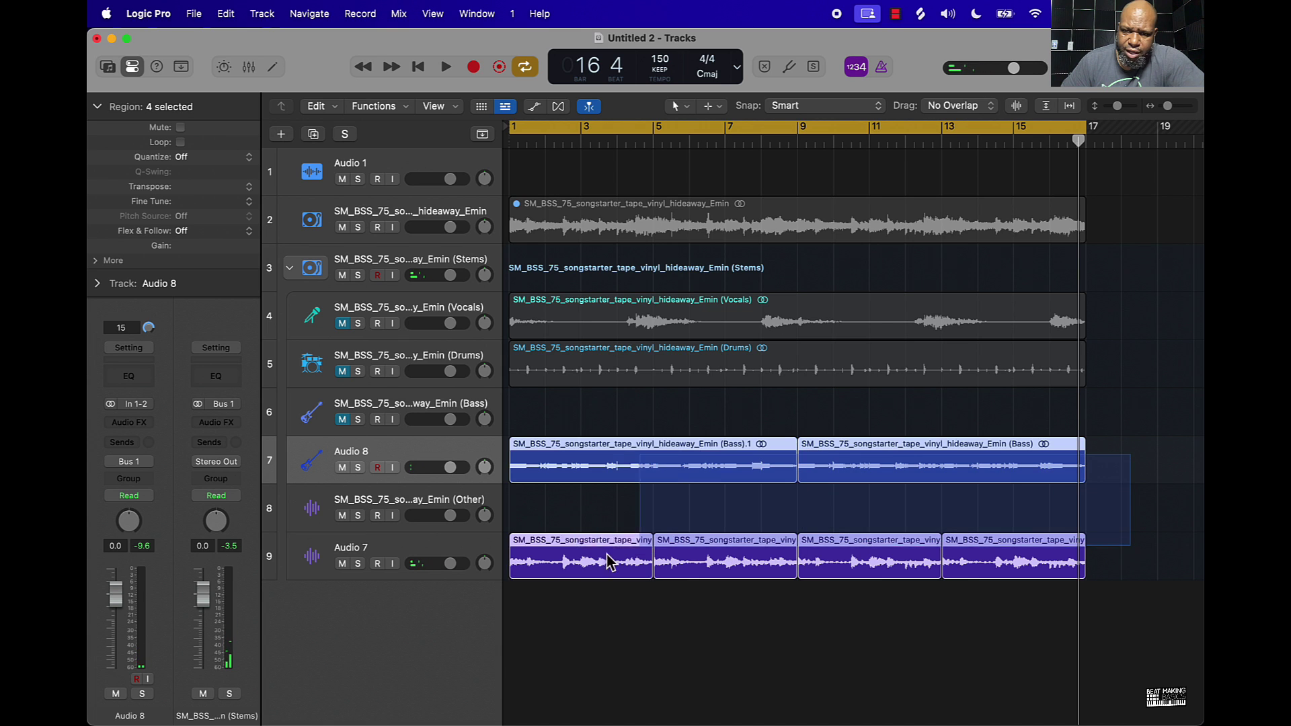
pyautogui.click(822, 642)
pyautogui.moveTo(1143, 330); pyautogui.dragTo(361, 584)
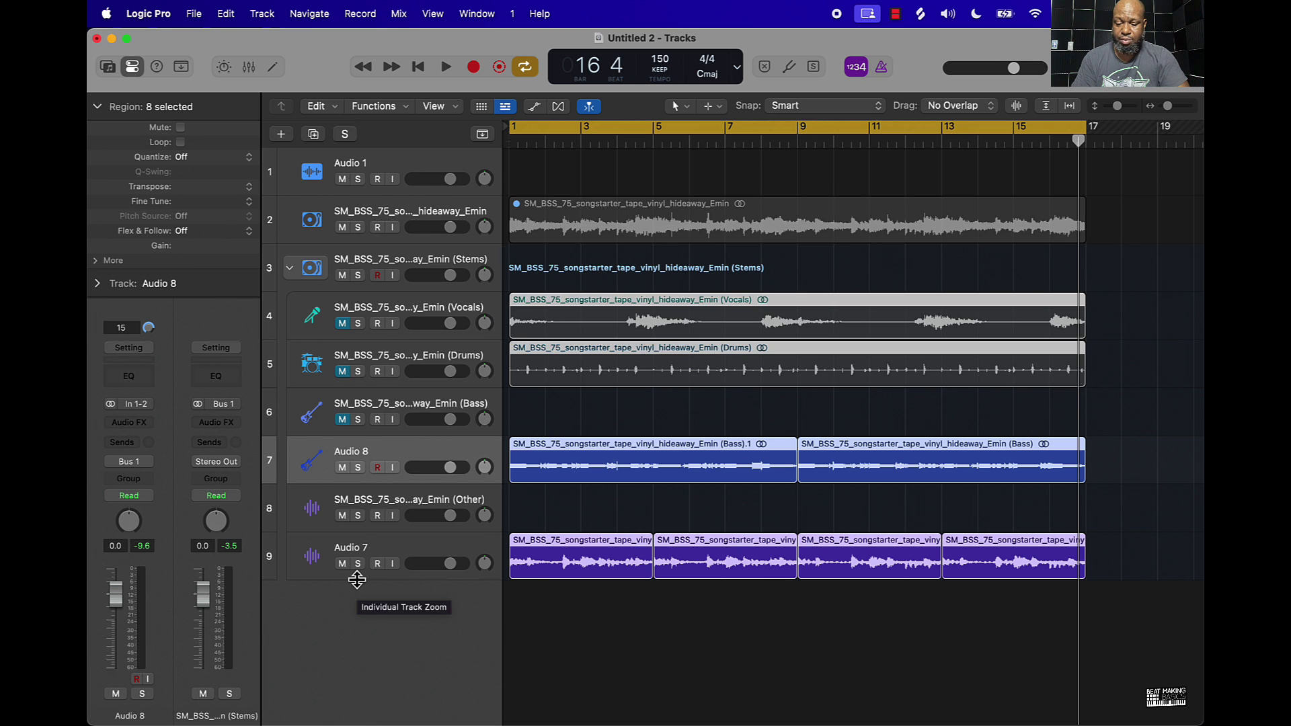
pyautogui.hotkey('alt', 'Down')
pyautogui.hotkey('alt', 'Down')
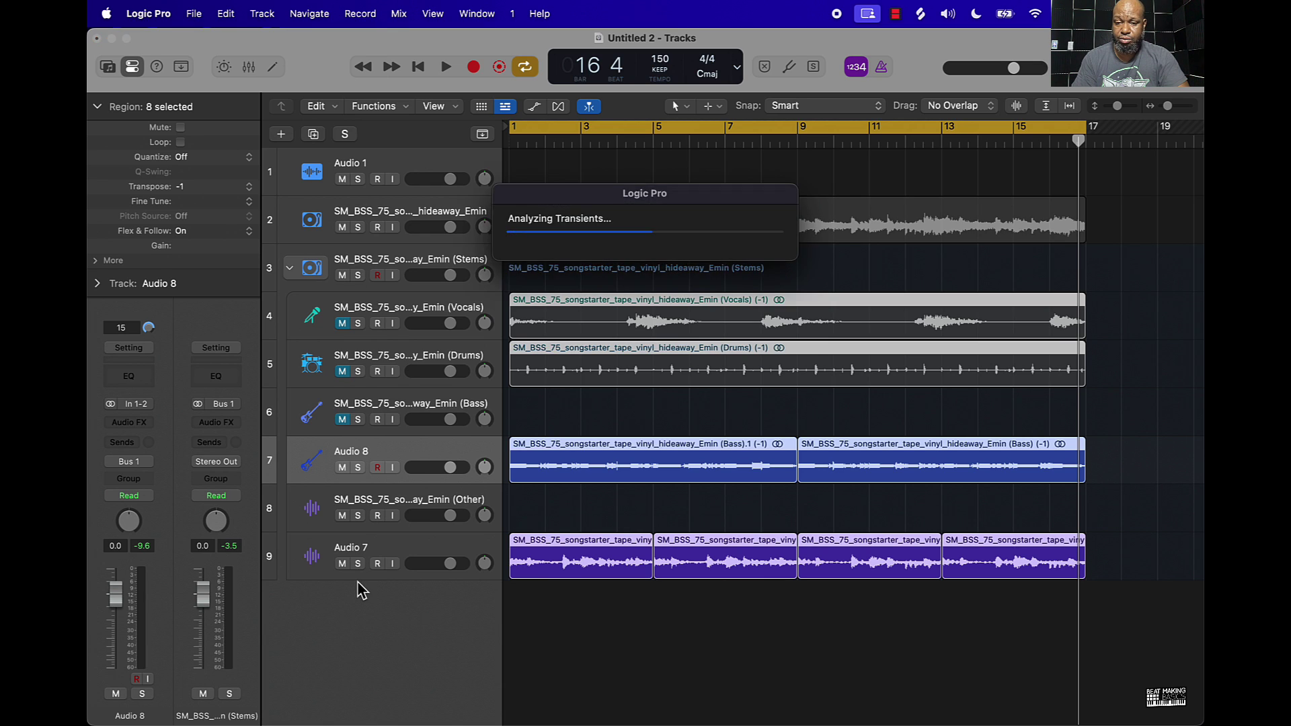
pyautogui.press('space')
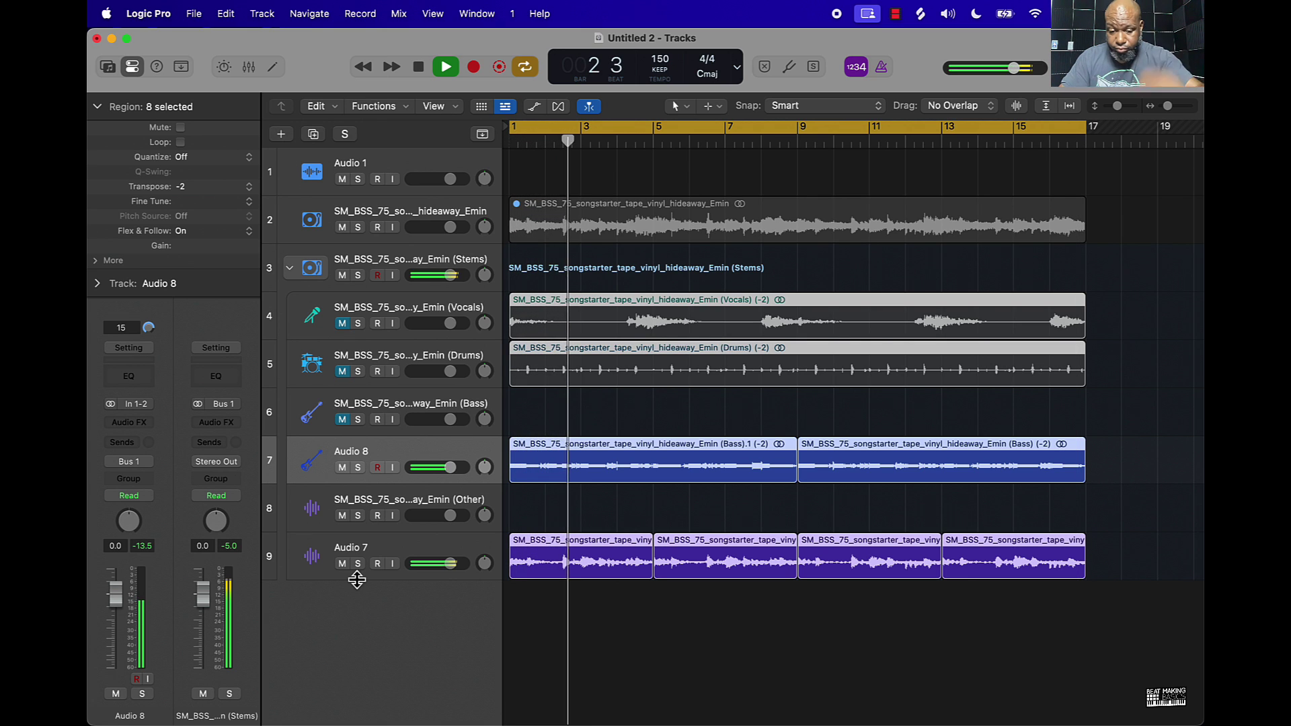
pyautogui.click(726, 498)
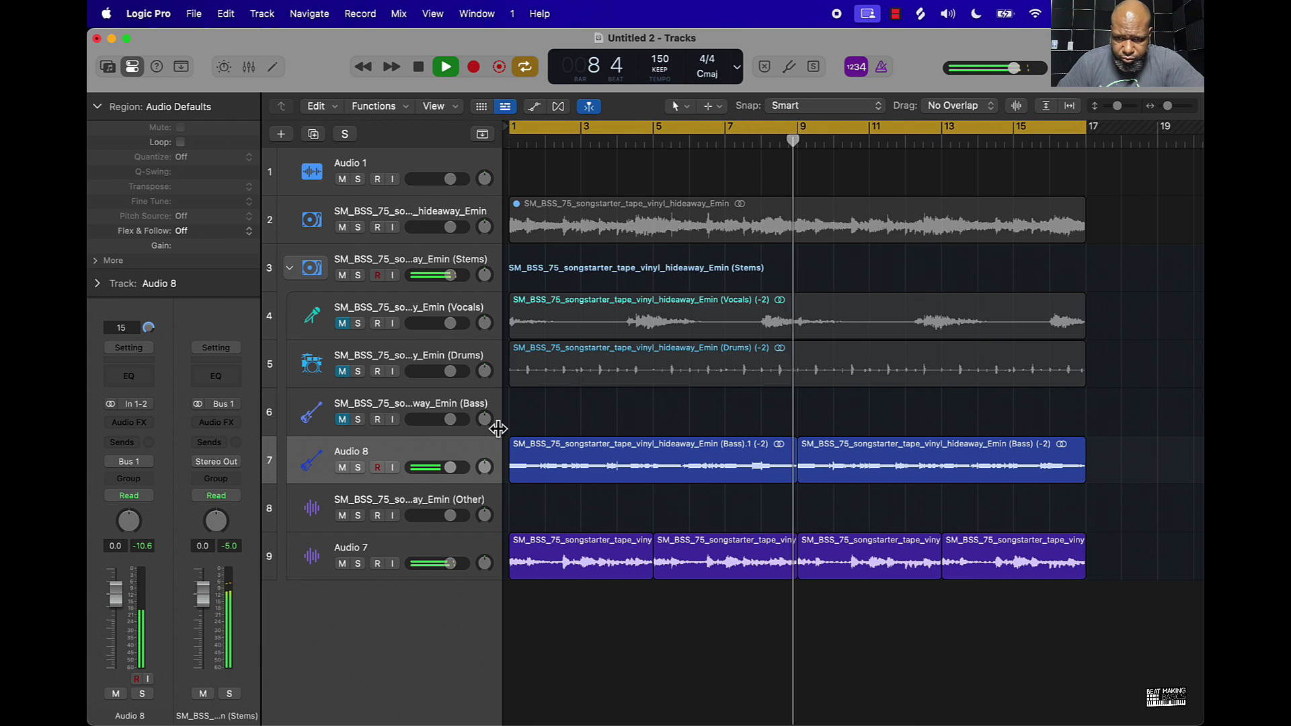
pyautogui.press('space')
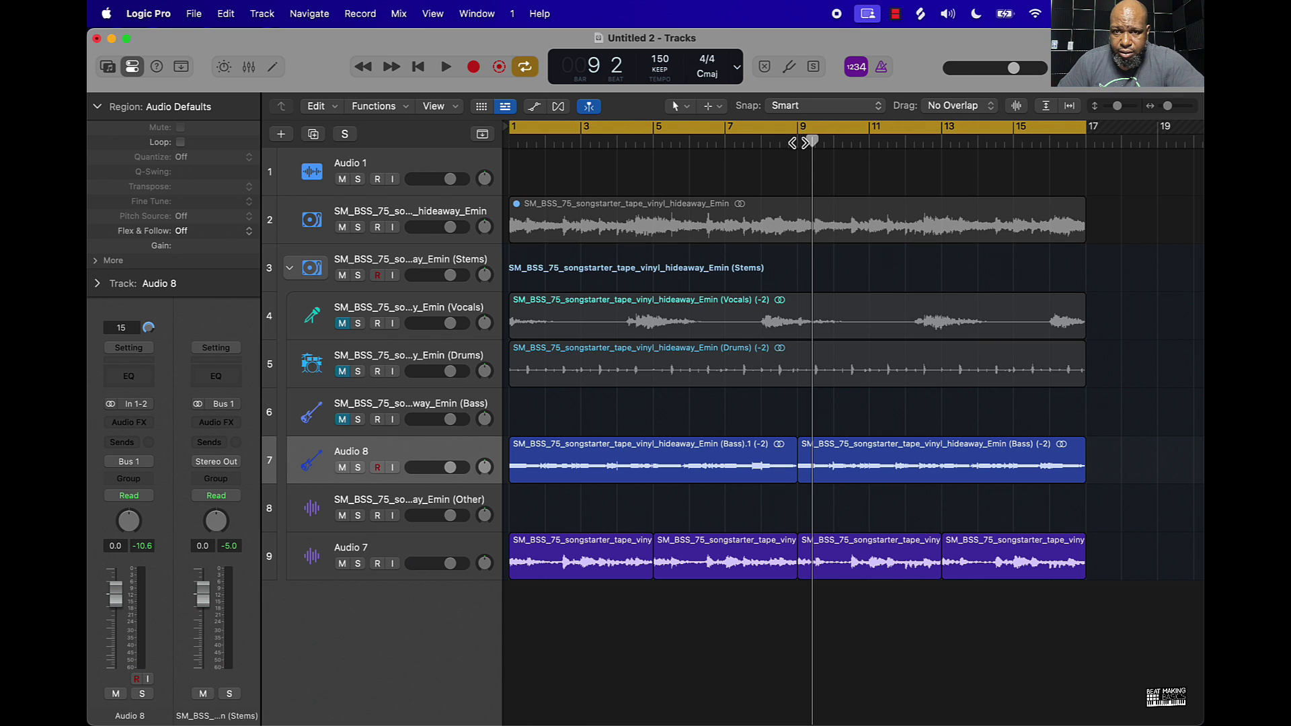
# Step: Split the second Bass region at bar 9 beat 3, copy the half-bar piece to bar 8 beat 3 and through bar 16, and audition it
pyautogui.moveTo(811, 140); pyautogui.dragTo(816, 207)
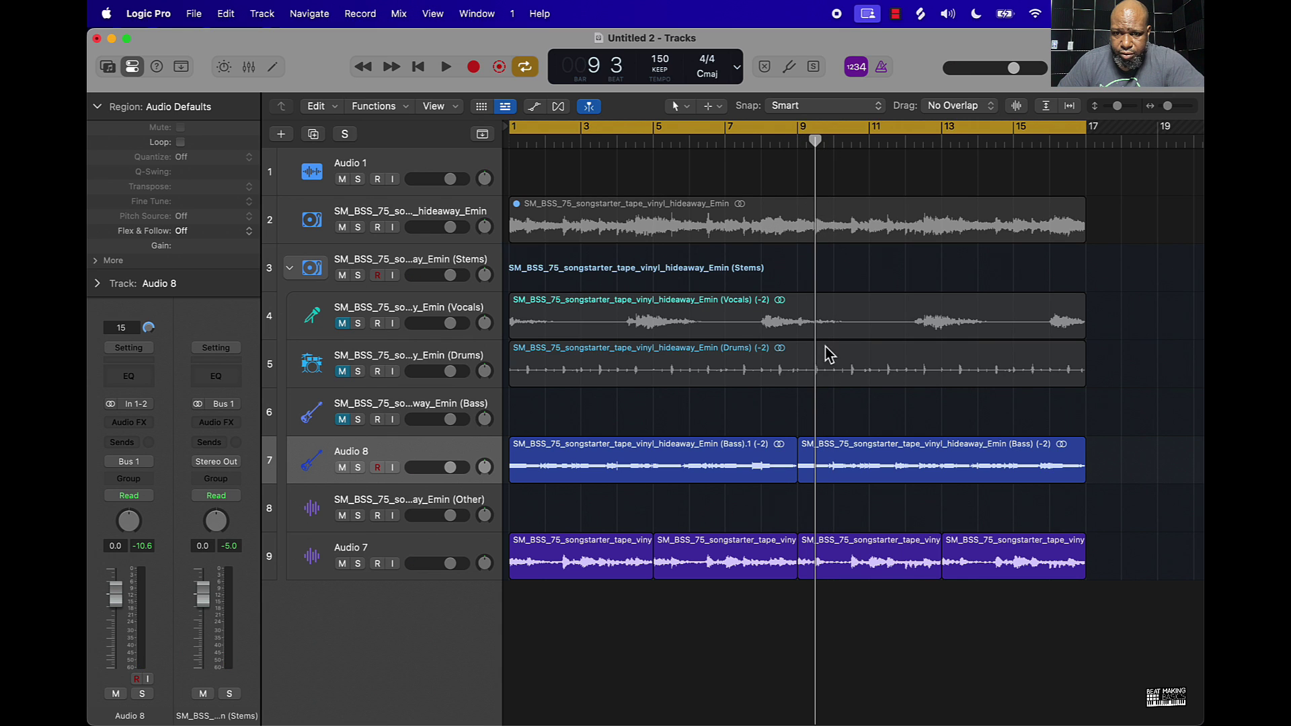
pyautogui.click(844, 465)
pyautogui.moveTo(809, 474); pyautogui.dragTo(1063, 483)
pyautogui.press('space')
pyautogui.click(885, 421)
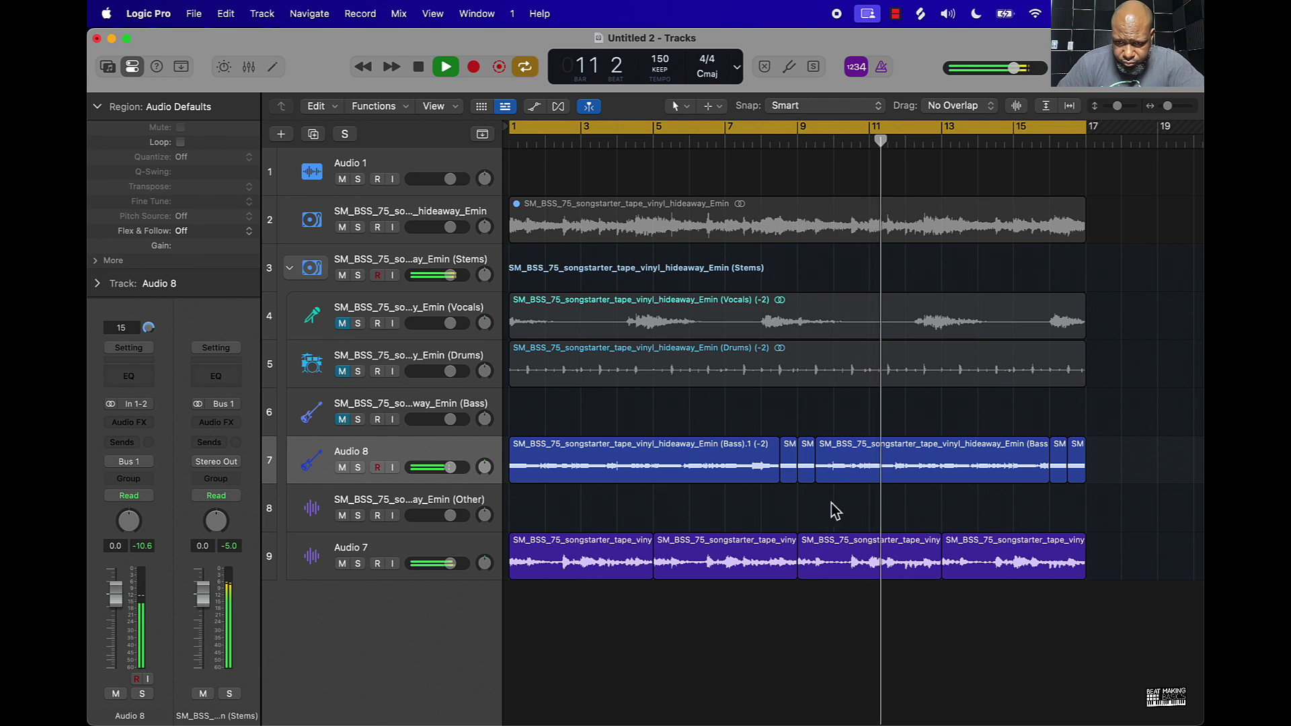
pyautogui.press('space')
# Step: Split the Other piece at bar 9 beat 3 and copy the half-bar slice to bar 8 beat 3 and through bar 16
pyautogui.moveTo(853, 141); pyautogui.dragTo(816, 173)
pyautogui.click(839, 548)
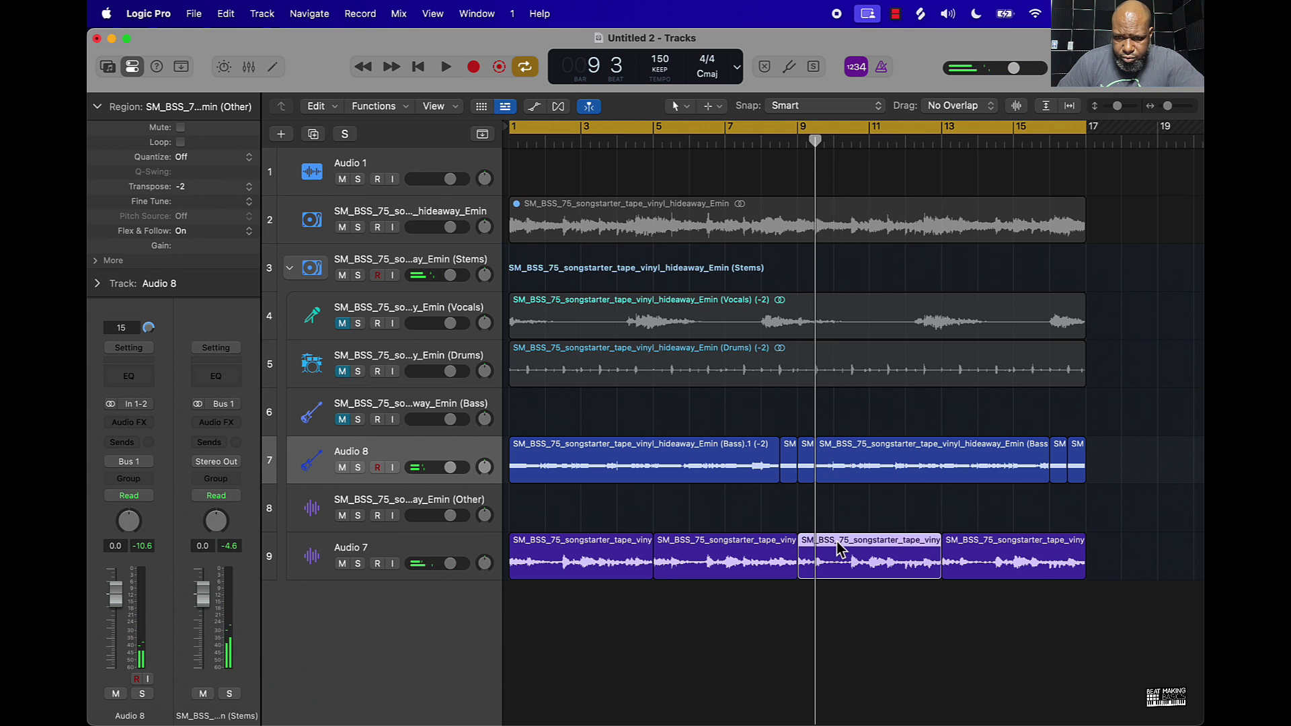
pyautogui.moveTo(803, 573); pyautogui.dragTo(1085, 571)
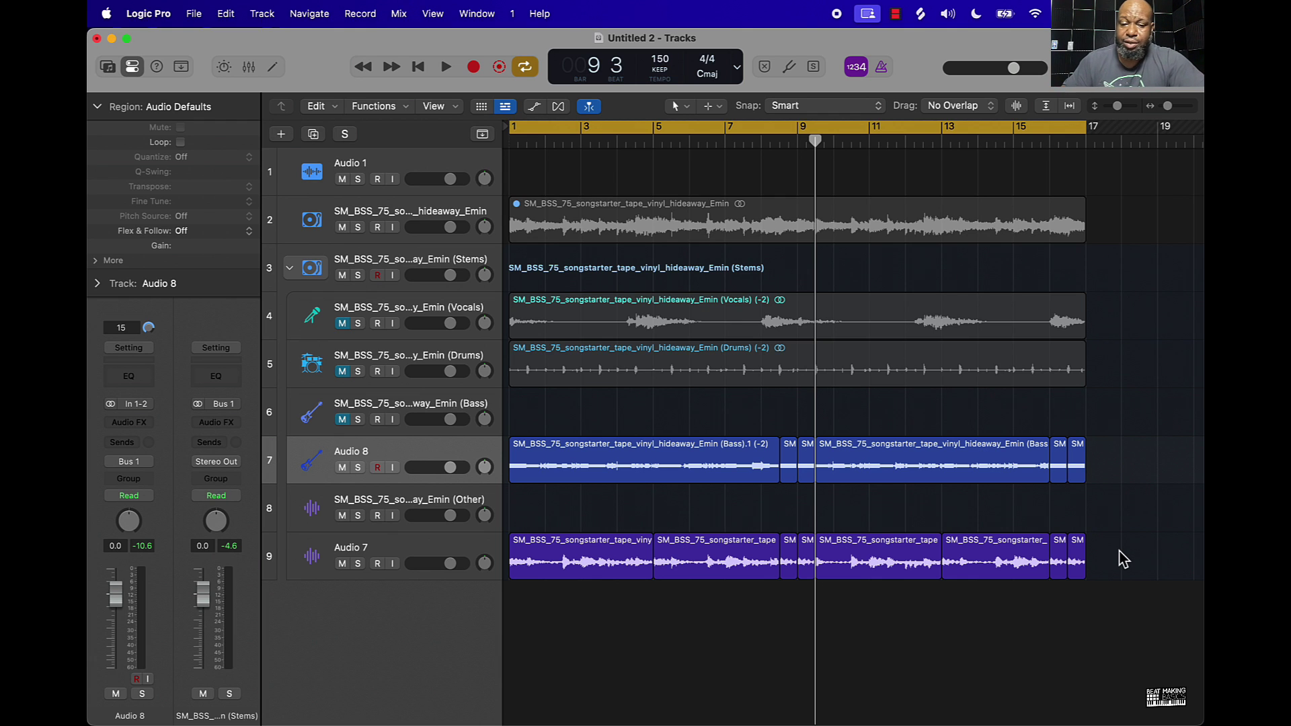
pyautogui.press('space')
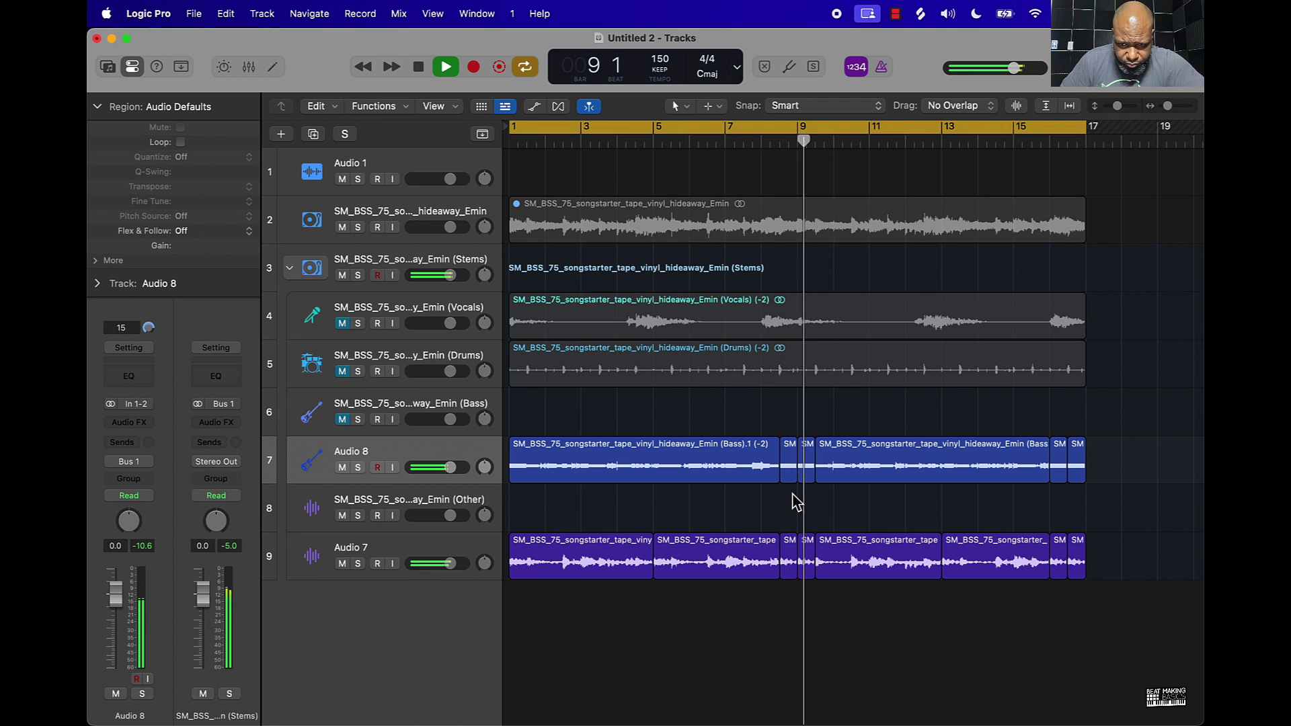
# Step: Remove the half-bar slices at bar 8 beat 3 on the Bass and Other tracks and extend the preceding regions to bar 9
pyautogui.press('space')
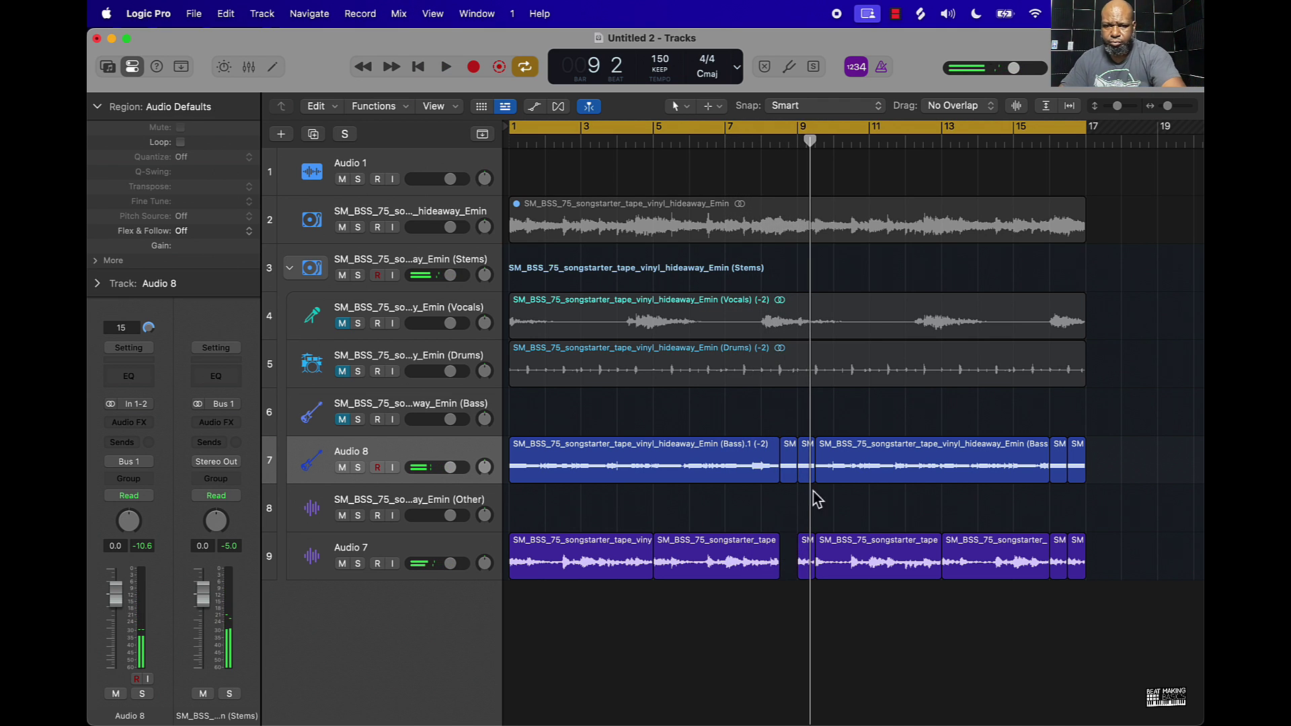
pyautogui.moveTo(780, 512); pyautogui.dragTo(794, 568)
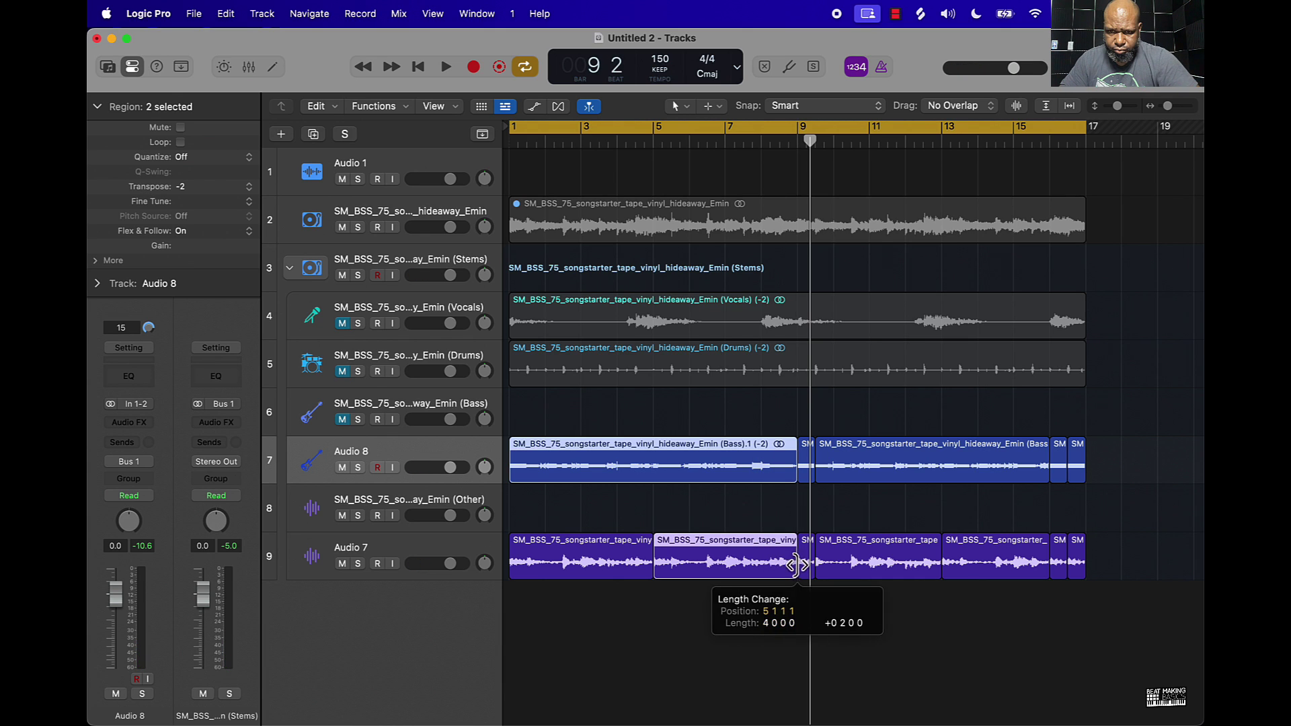
pyautogui.click(747, 136)
pyautogui.press('space')
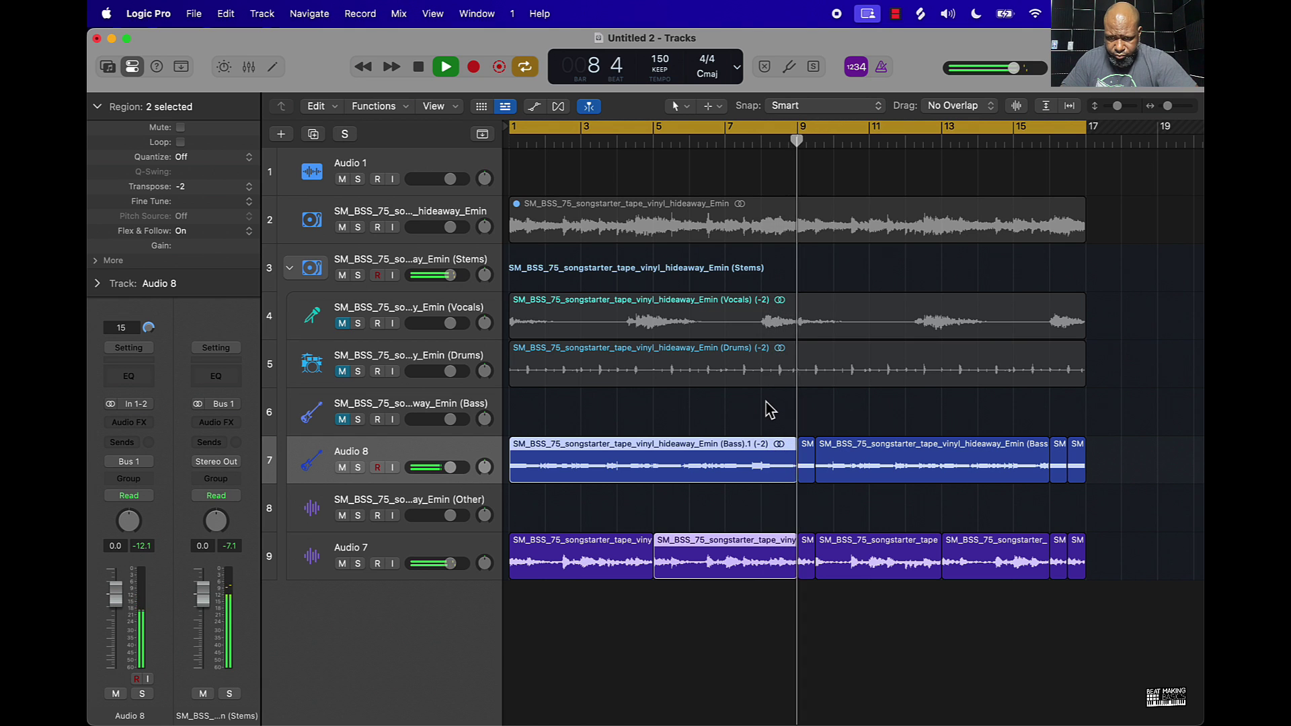
pyautogui.click(837, 408)
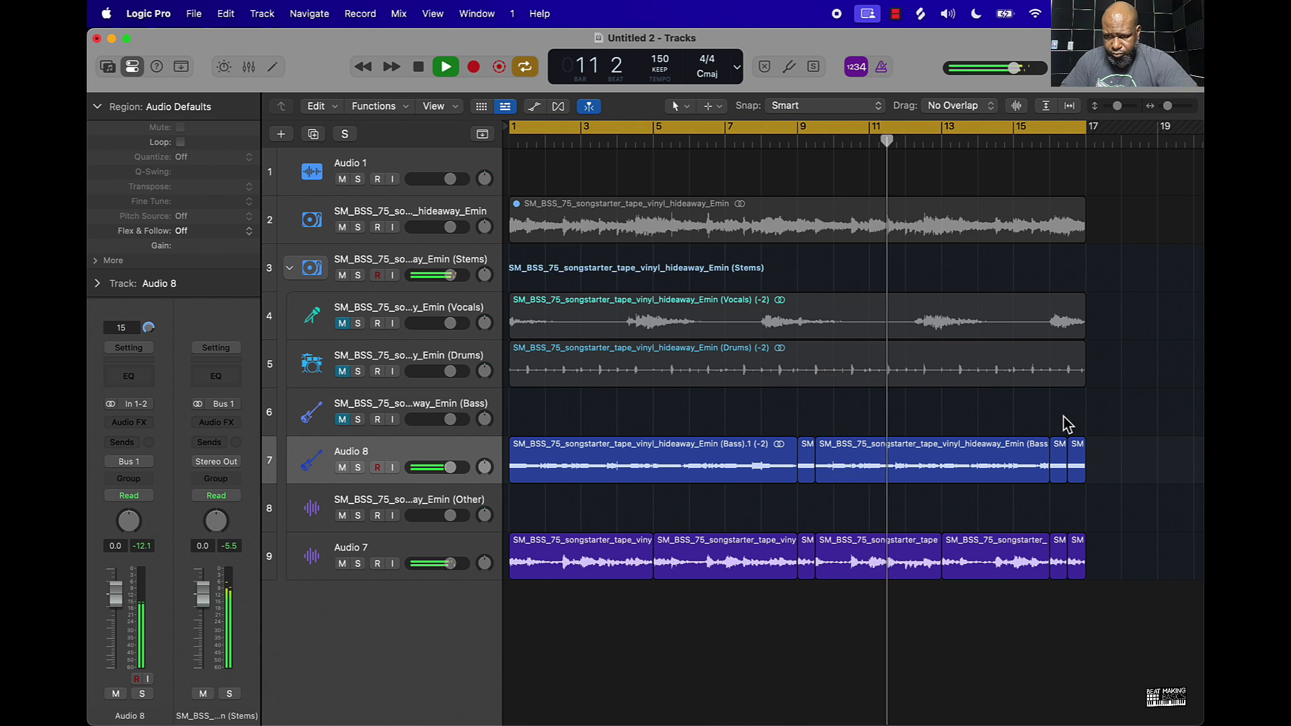
# Step: Delete the half-bar slices at the start of bar 16 on both tracks and extend the preceding regions to bar 16 beat 3
pyautogui.moveTo(1060, 426); pyautogui.dragTo(1065, 543)
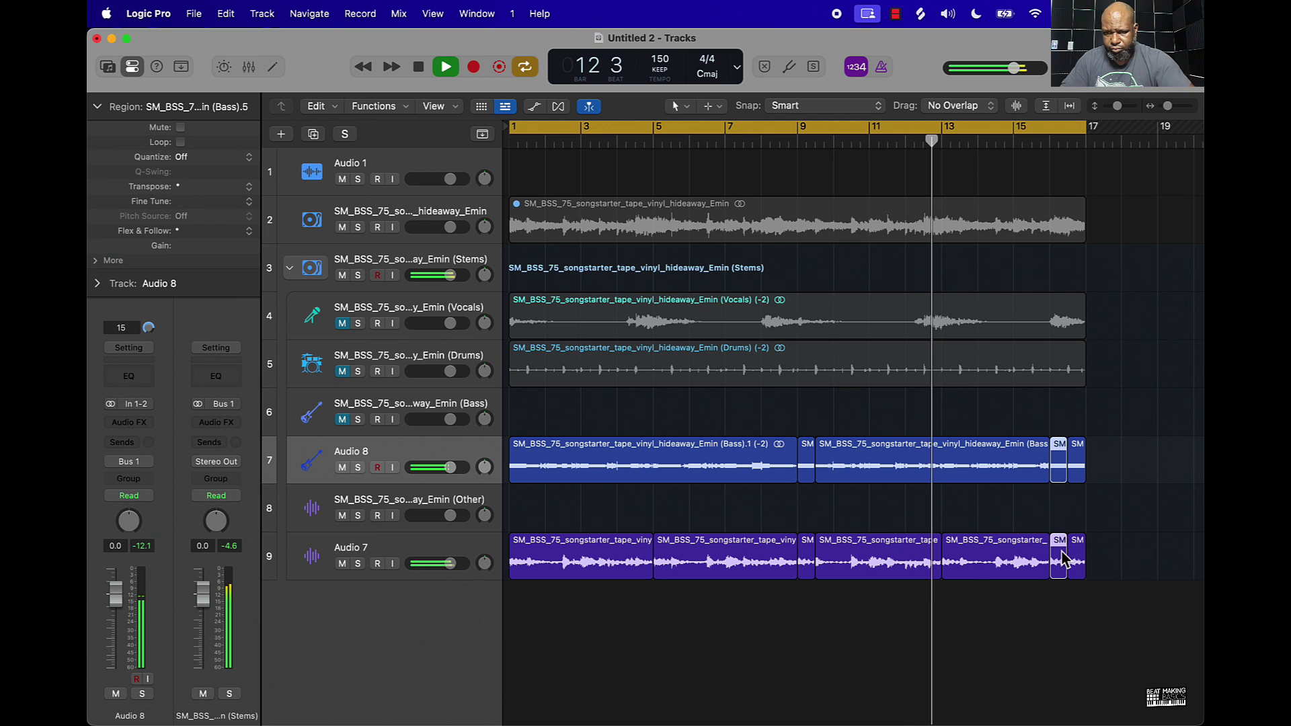
pyautogui.press('Delete')
pyautogui.moveTo(1058, 415); pyautogui.dragTo(1068, 562)
pyautogui.click(1126, 510)
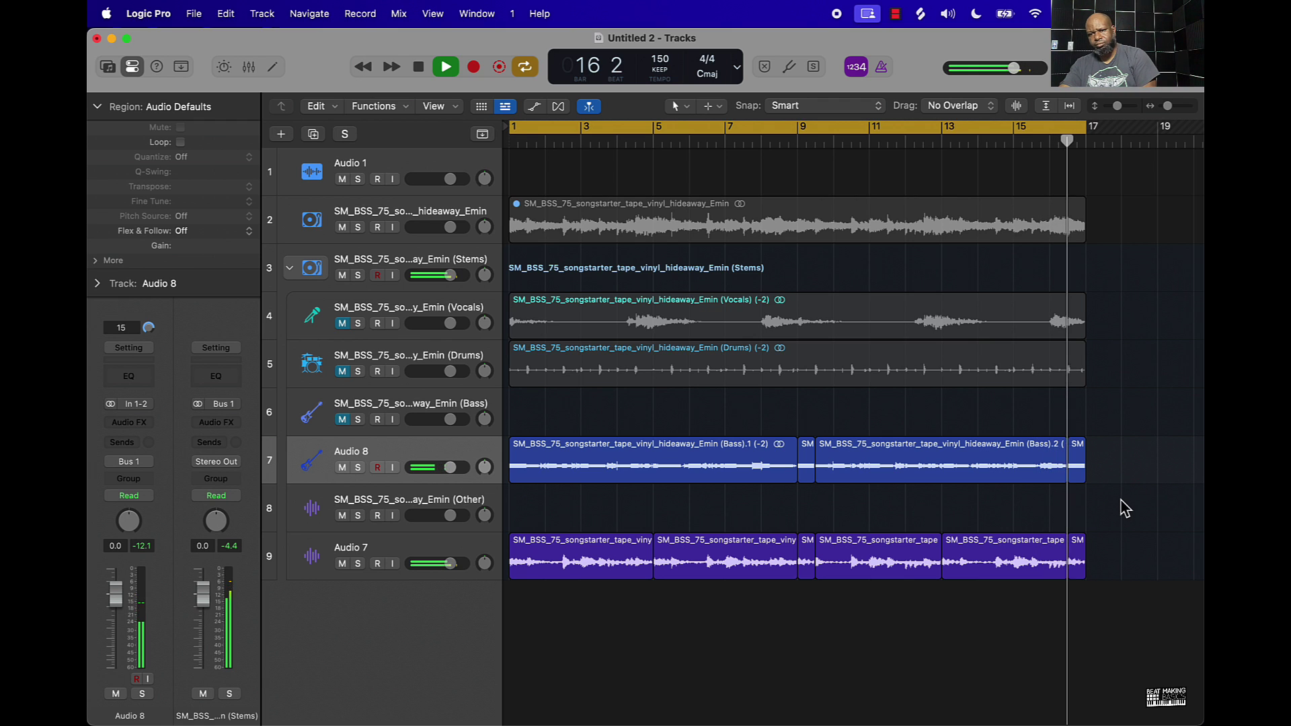
# Step: Unmute the Vocals stem track, audition it with the arrangement, and move the track directly below the Bass stem track
pyautogui.press('space')
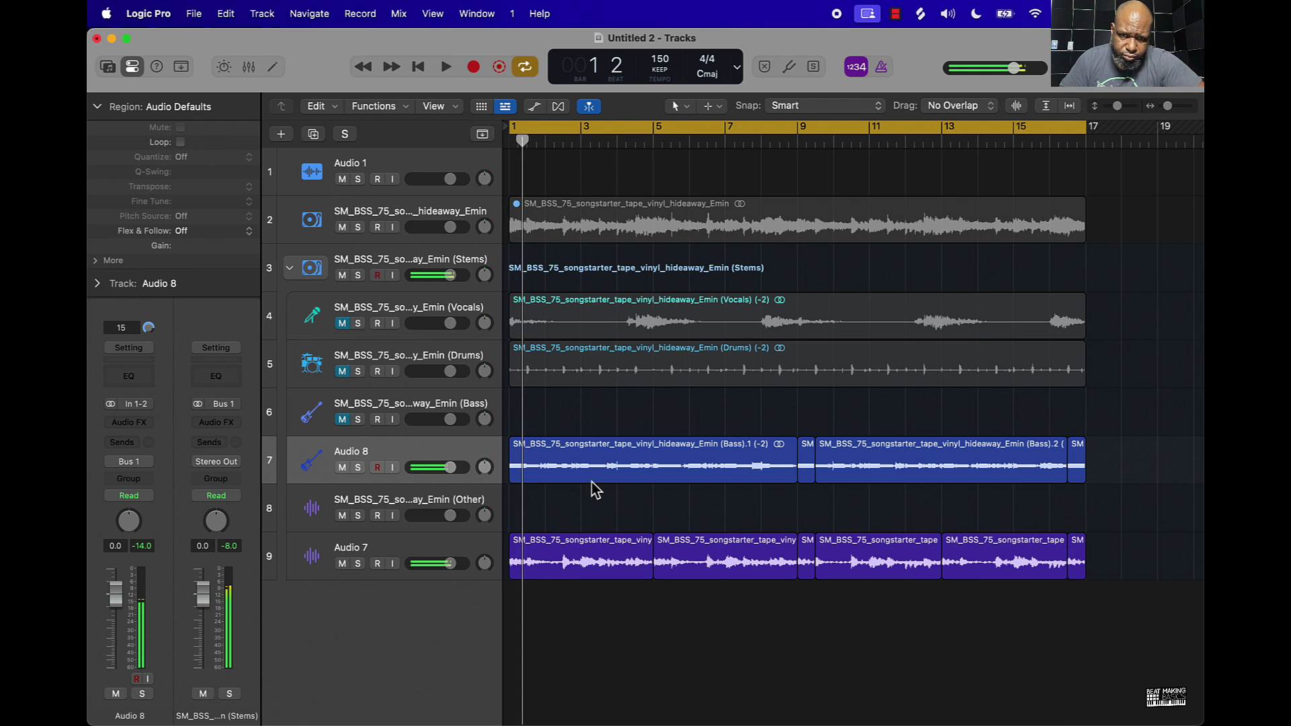
pyautogui.click(343, 324)
pyautogui.press('space')
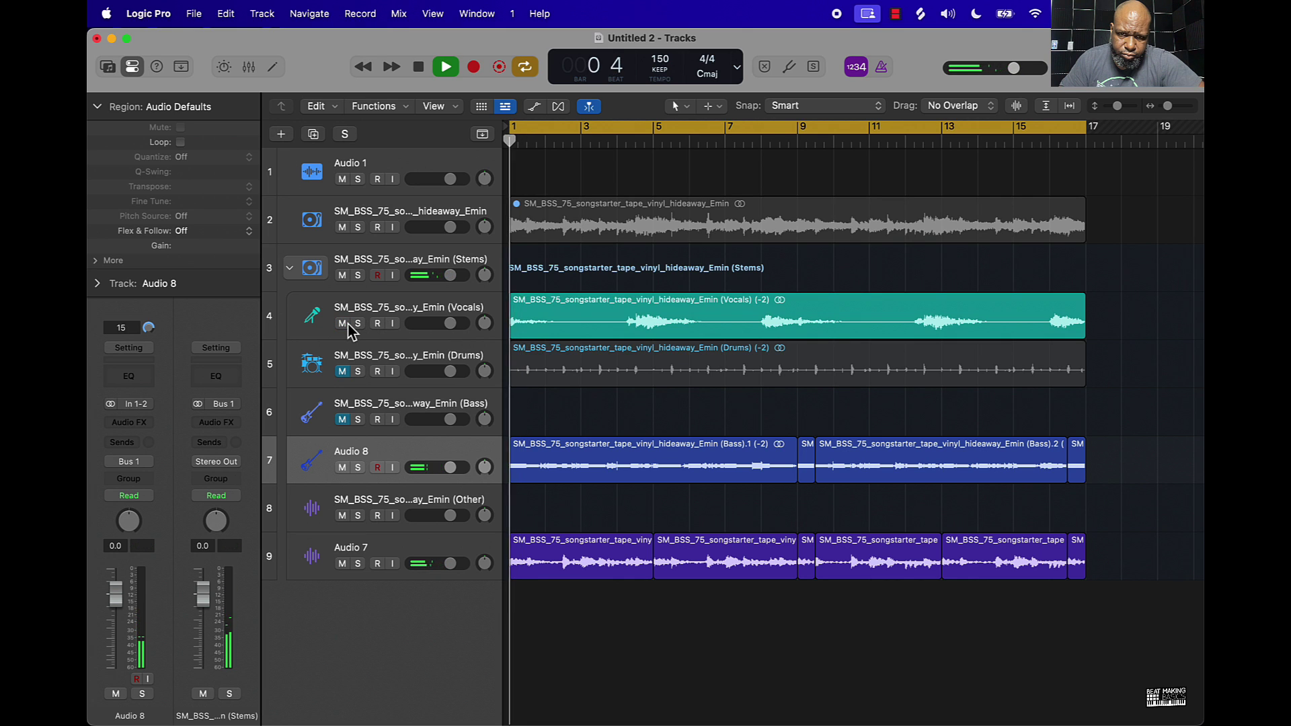
pyautogui.click(380, 312)
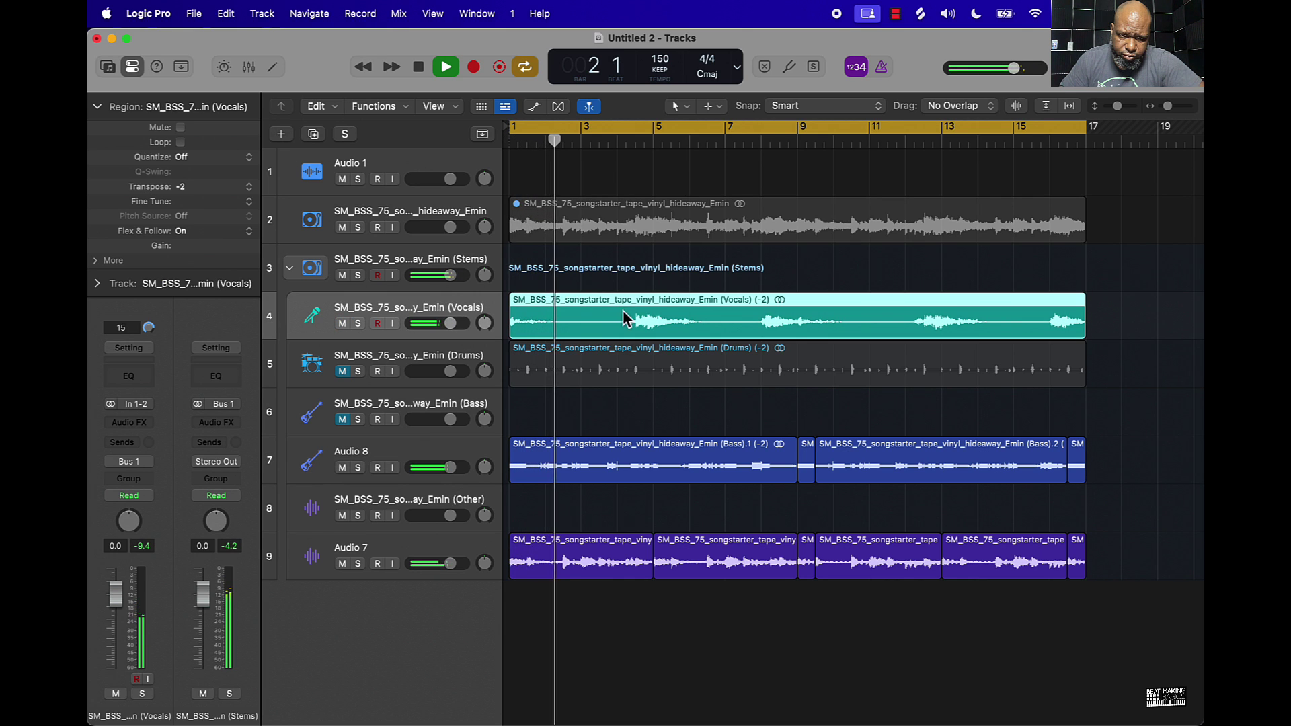
pyautogui.moveTo(431, 316); pyautogui.dragTo(413, 420)
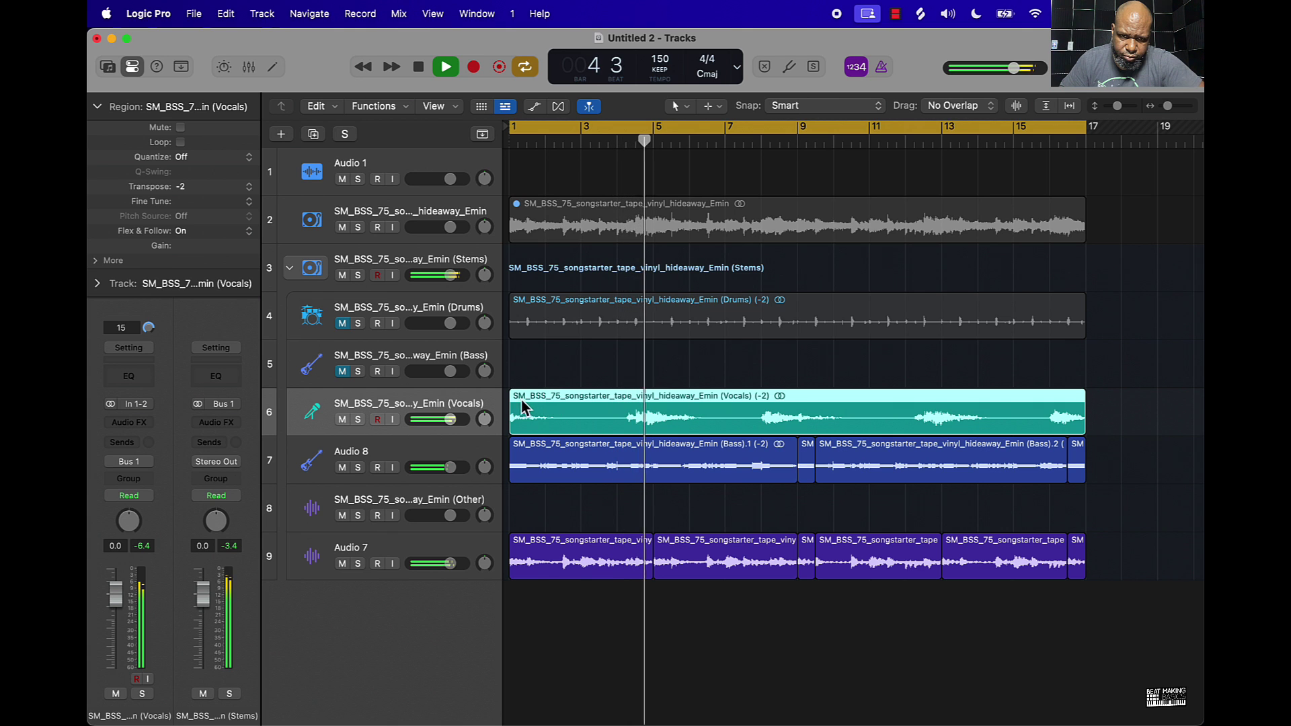
# Step: Stop playback, add a duplicate of the Vocals track beneath it, and copy the vocal region onto the new track
pyautogui.press('space')
pyautogui.press('super+d')
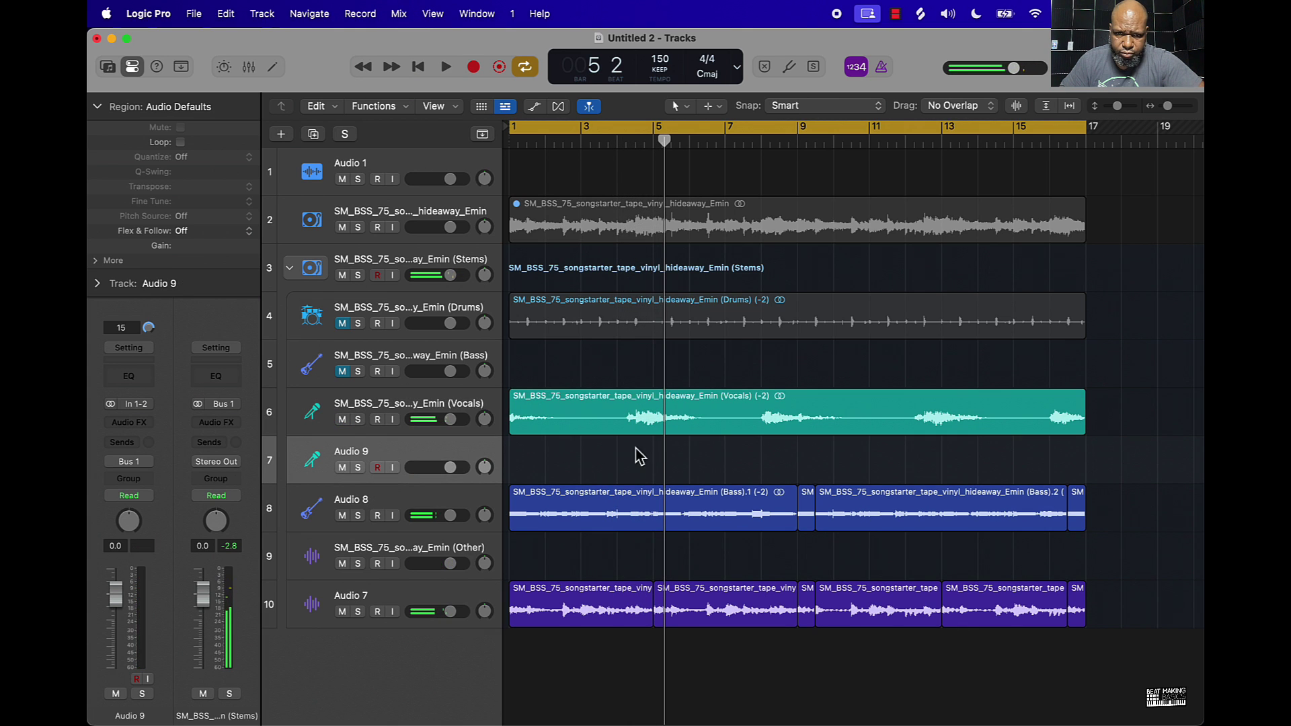
pyautogui.moveTo(656, 421); pyautogui.dragTo(651, 441)
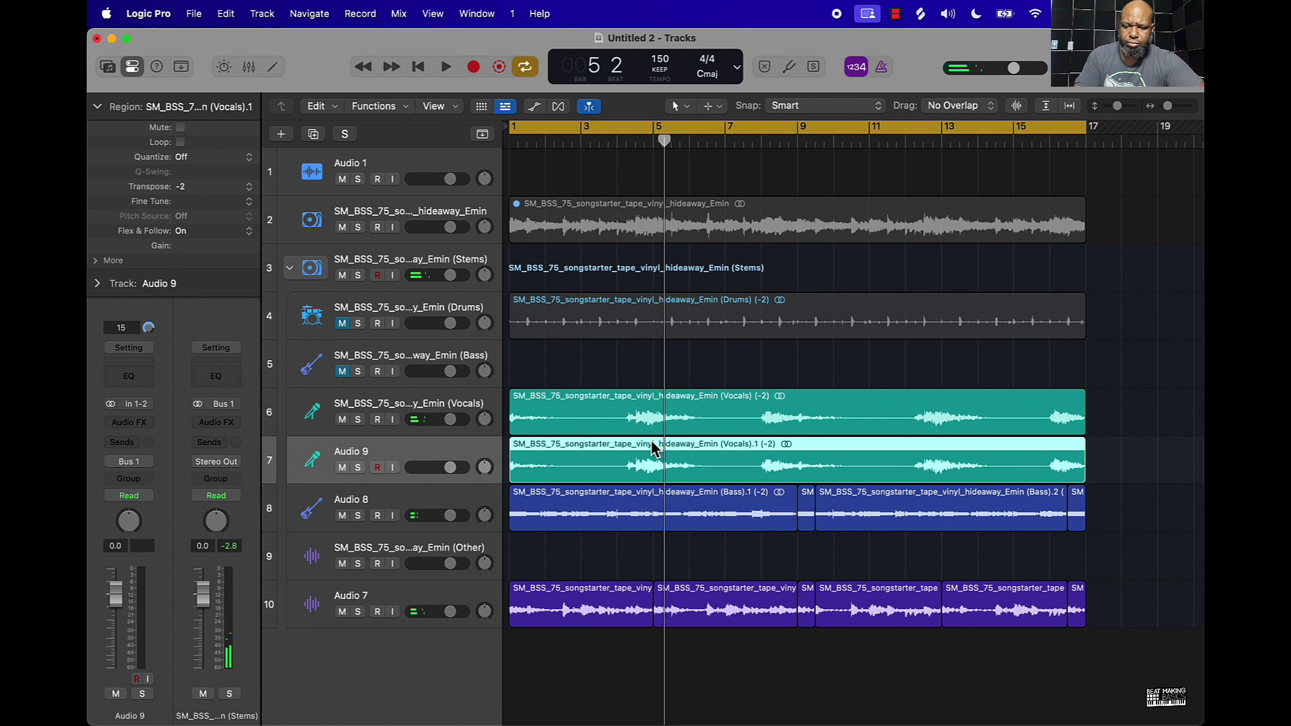
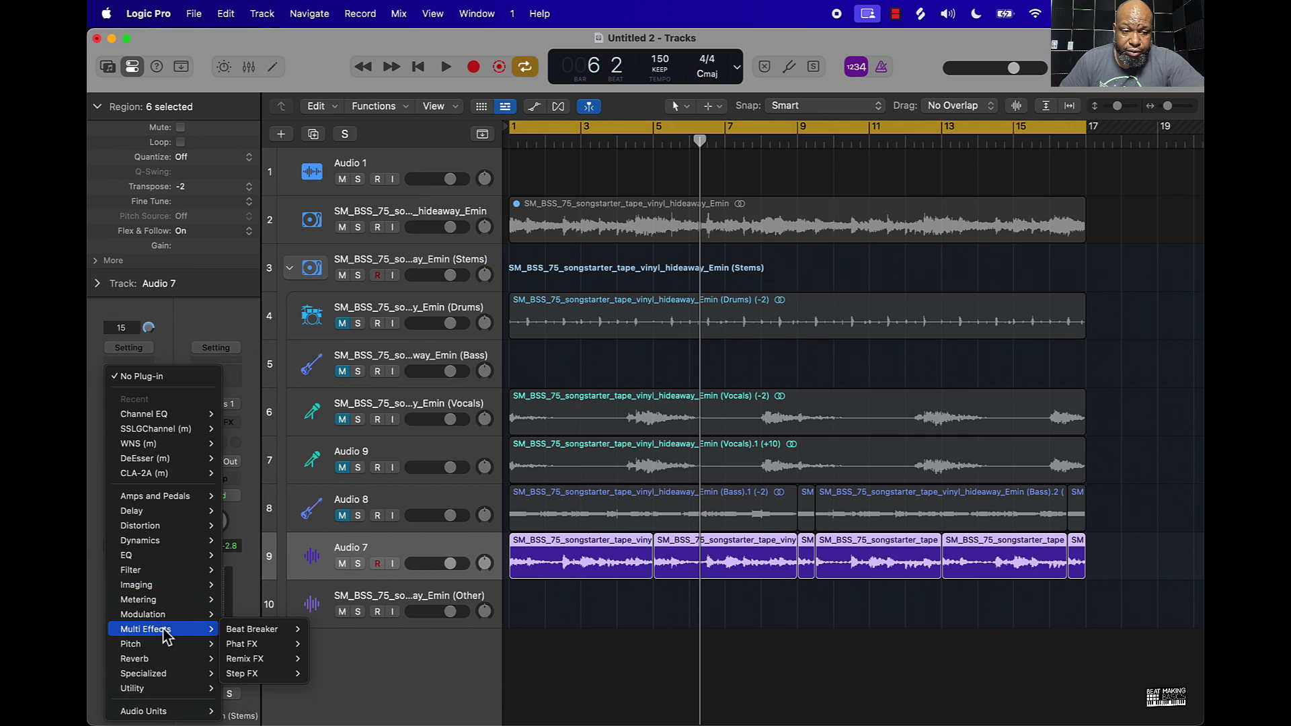
# Step: Insert the stereo Beat Breaker effect on the Audio 7 track and set its beat-4 slice to input beat 3.00
pyautogui.moveTo(269, 630)
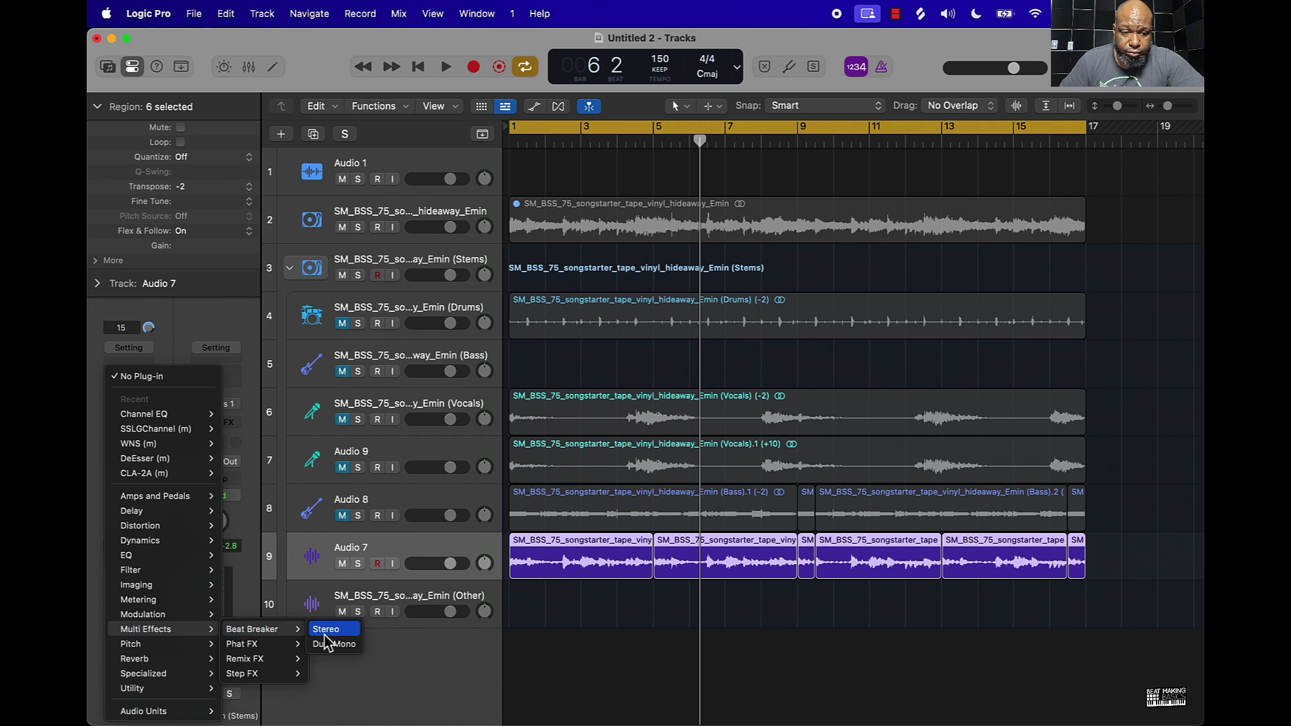
pyautogui.click(327, 640)
pyautogui.press('space')
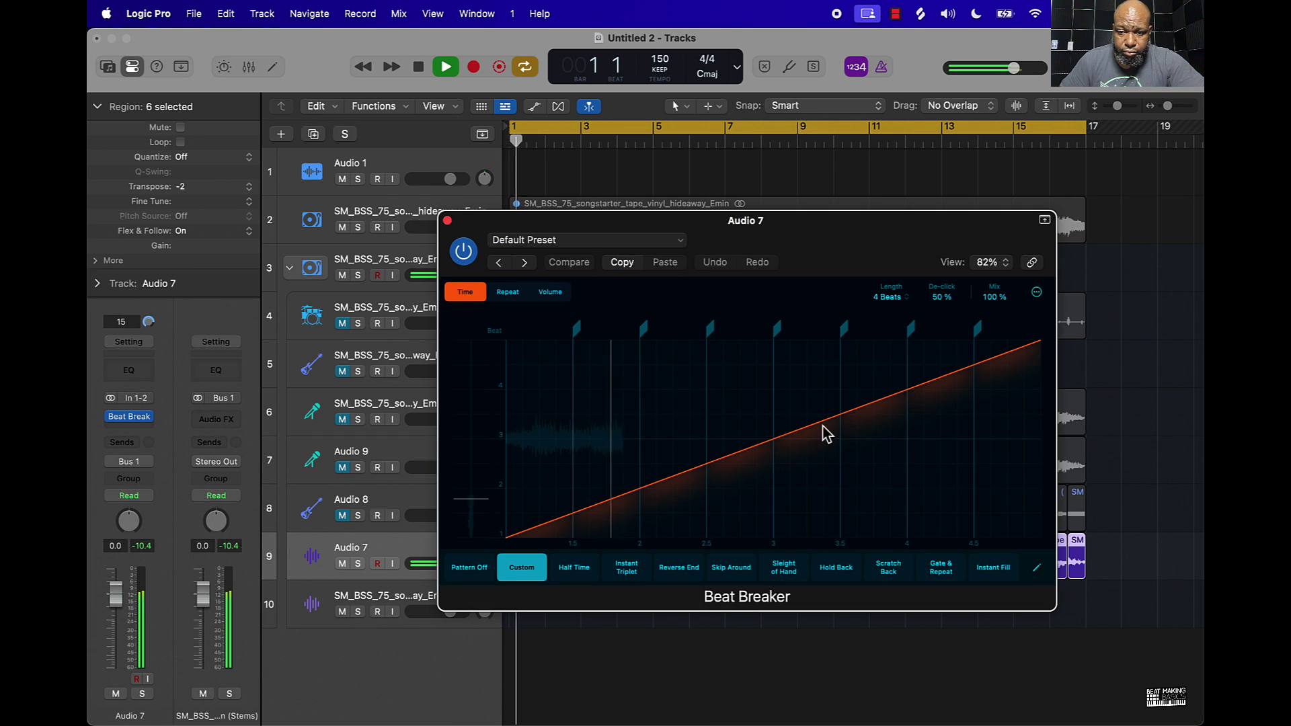
pyautogui.moveTo(945, 393); pyautogui.dragTo(950, 427)
pyautogui.press('space')
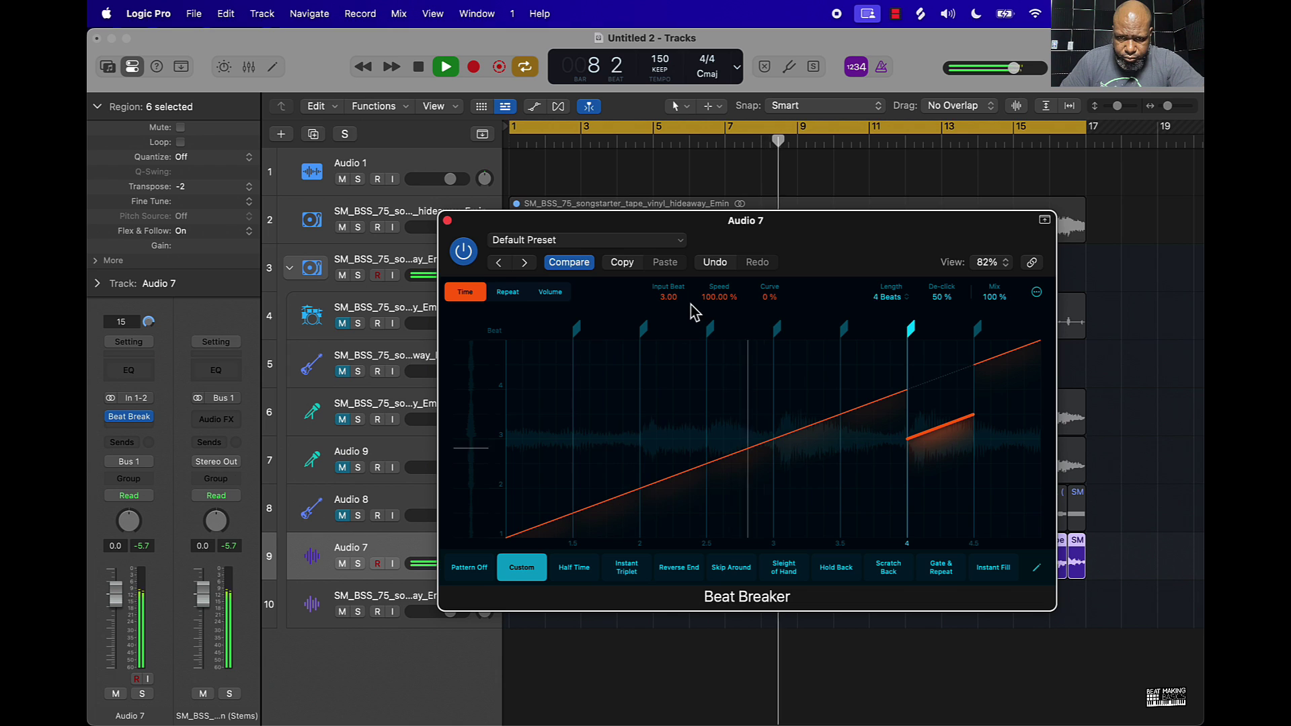
# Step: In Audio 7's Beat Breaker, set the beat-2 slice to 2 repeats and lower slice volumes to -1.1 dB at beat 2 and -1.7 dB at beat 4
pyautogui.click(513, 296)
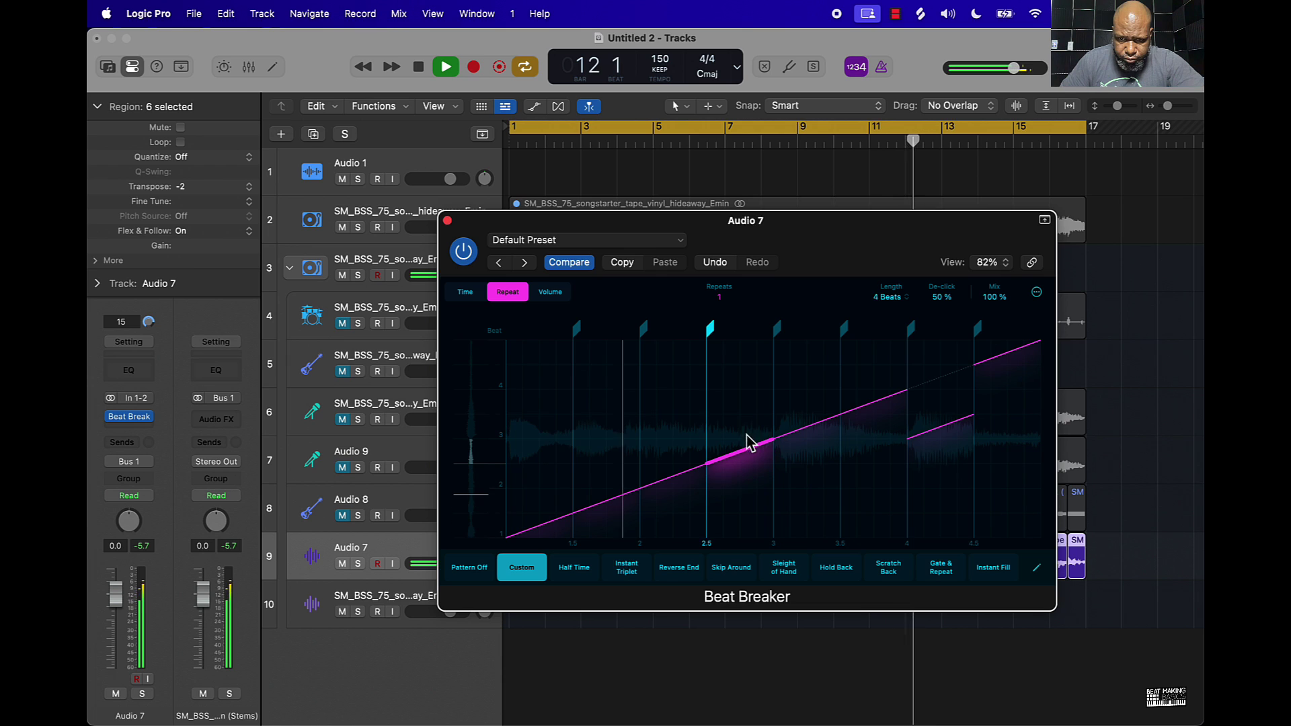
pyautogui.moveTo(680, 484); pyautogui.dragTo(692, 433)
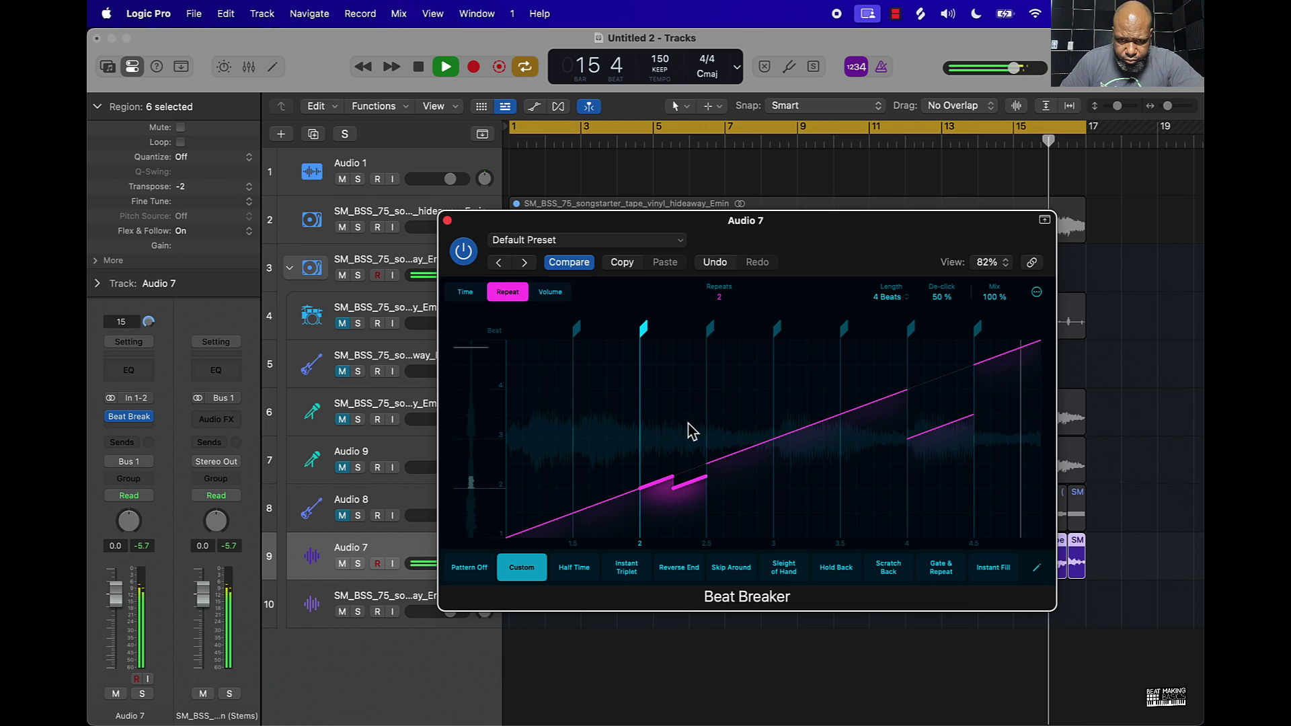
pyautogui.click(550, 292)
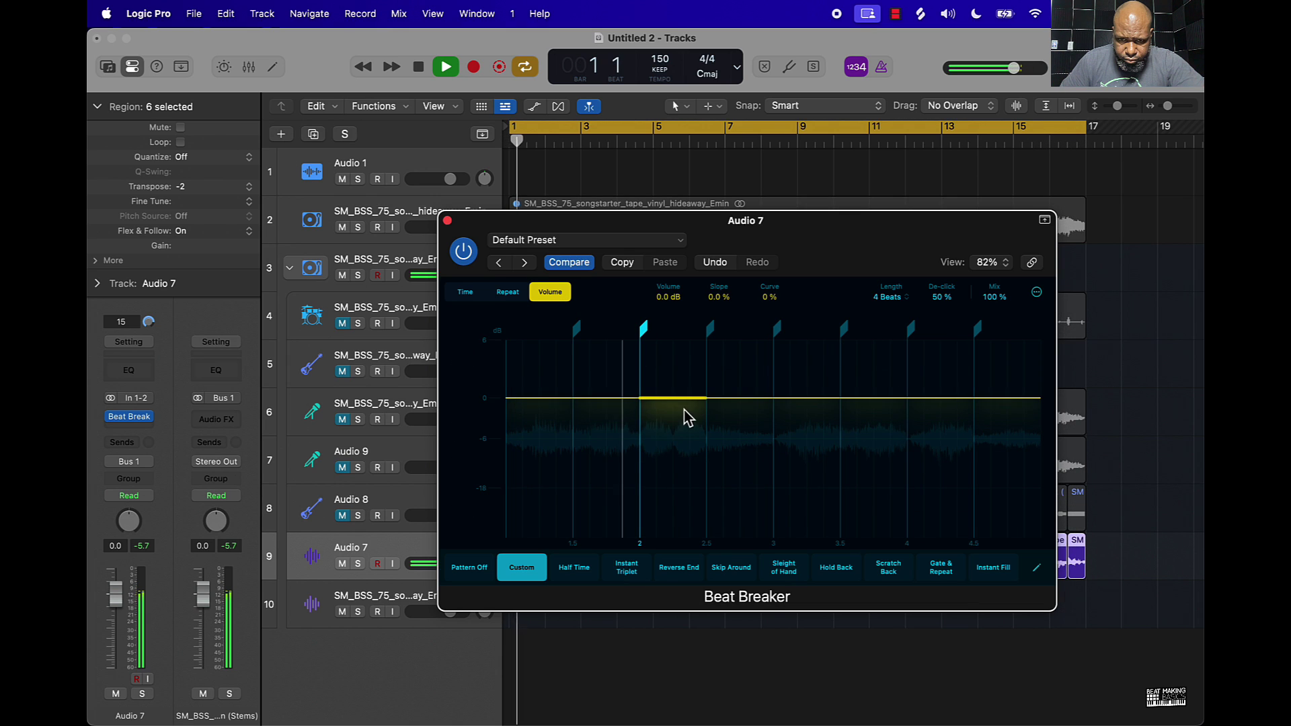
pyautogui.moveTo(686, 417); pyautogui.dragTo(685, 413)
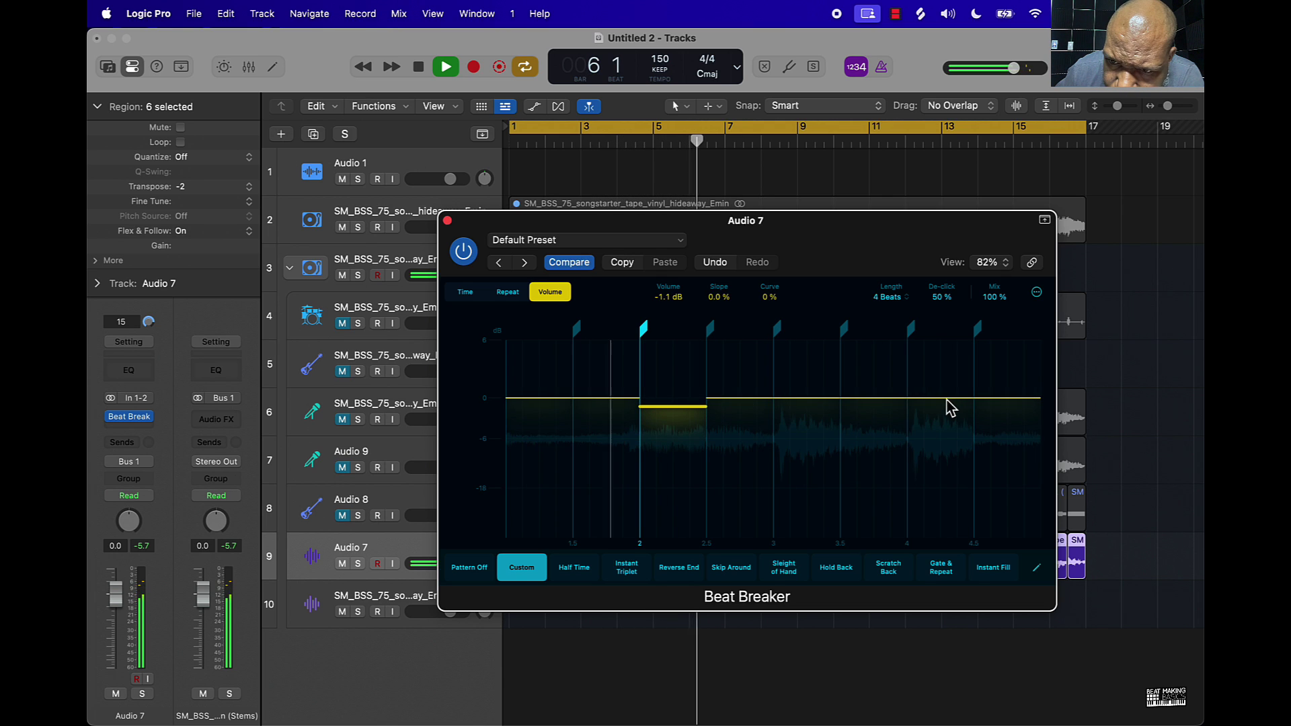
pyautogui.moveTo(951, 407); pyautogui.dragTo(949, 418)
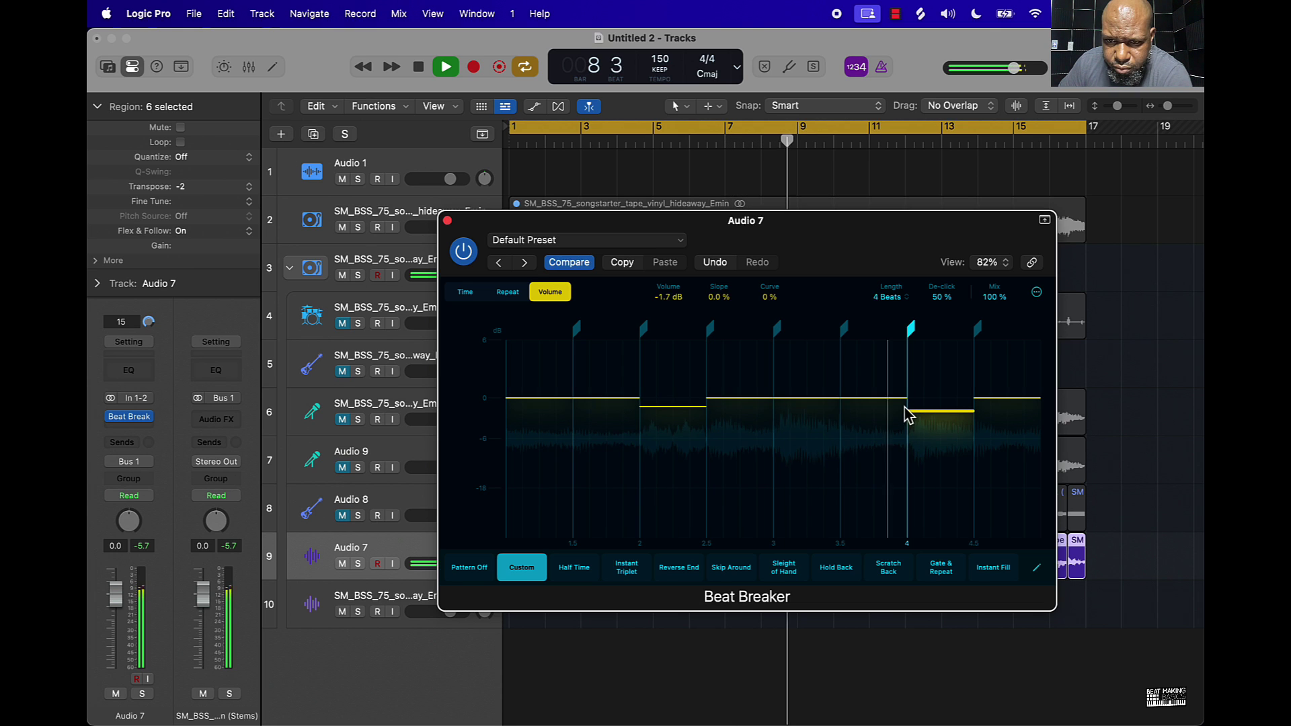
pyautogui.click(448, 220)
# Step: Copy Beat Breaker to the unmuted Audio 8 track and balance the faders at -3.0 dB for Audio 8 and -4.2 dB for Audio 7
pyautogui.click(248, 67)
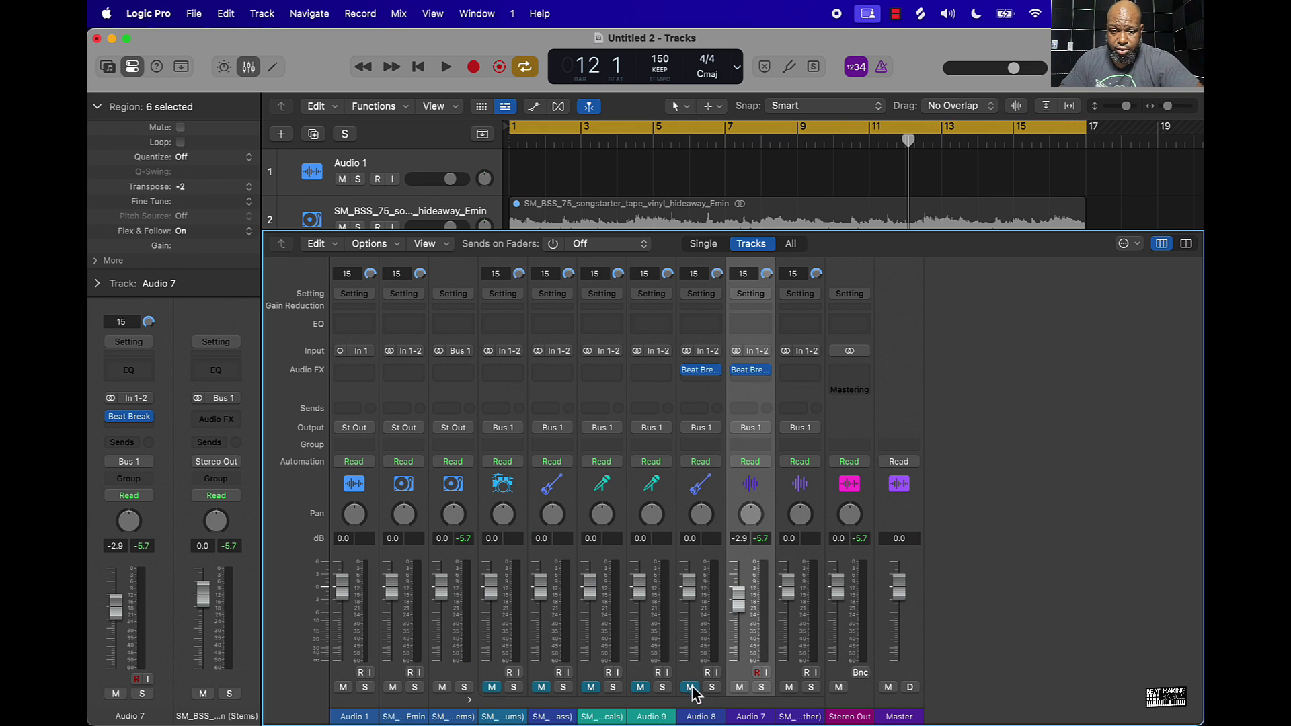
pyautogui.press('space')
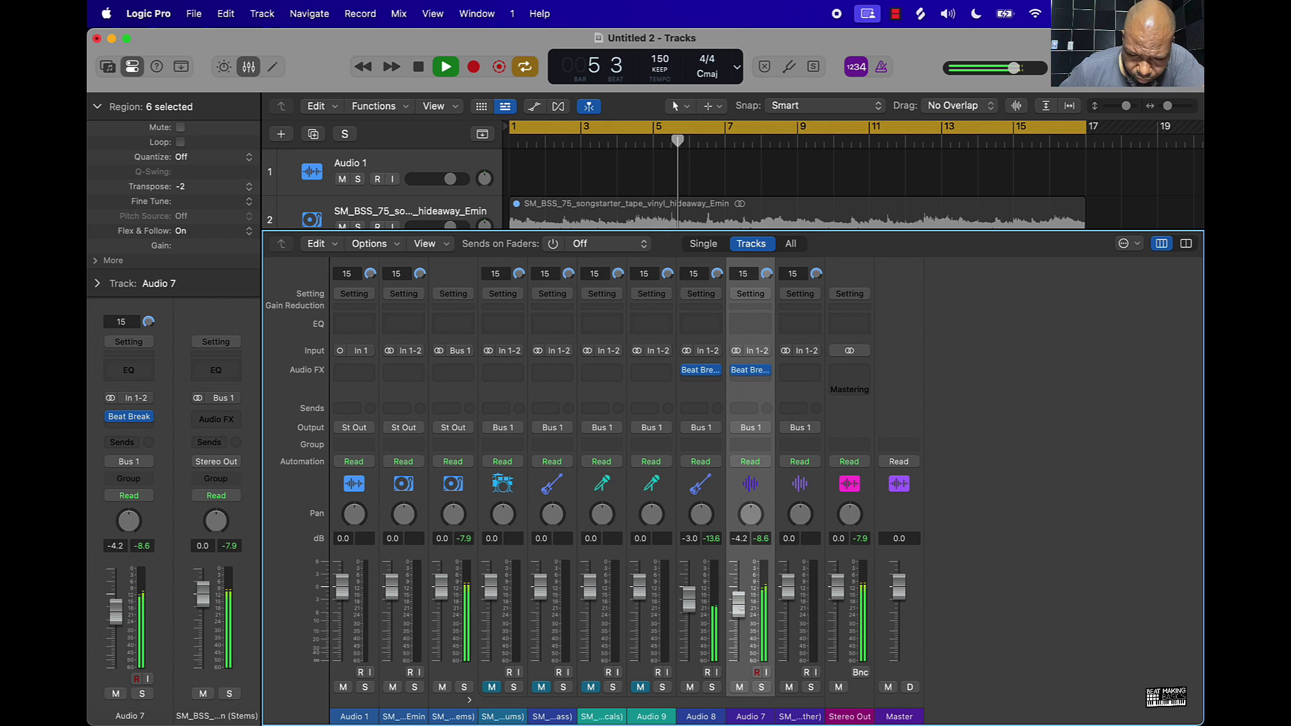
# Step: Set the beat-2 slice in Audio 7's Beat Breaker to input beat 2.50 during playback
pyautogui.click(752, 372)
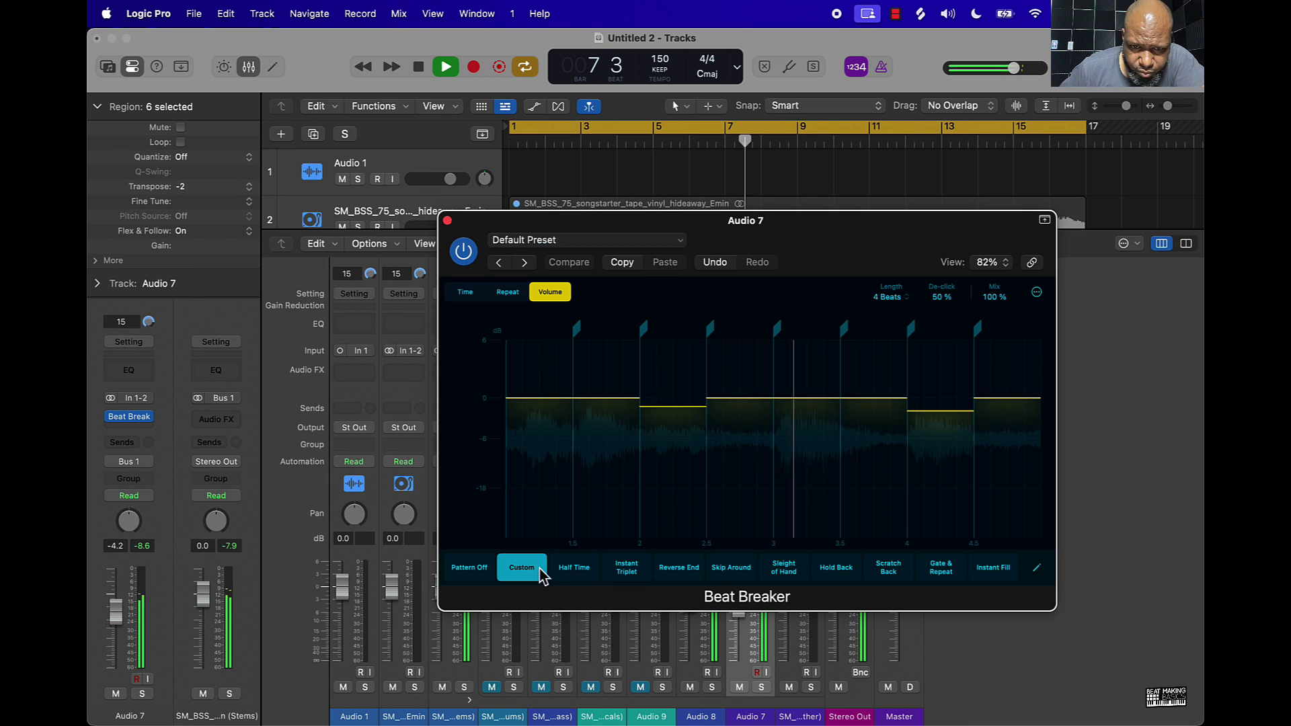
pyautogui.click(470, 296)
pyautogui.moveTo(682, 494); pyautogui.dragTo(683, 469)
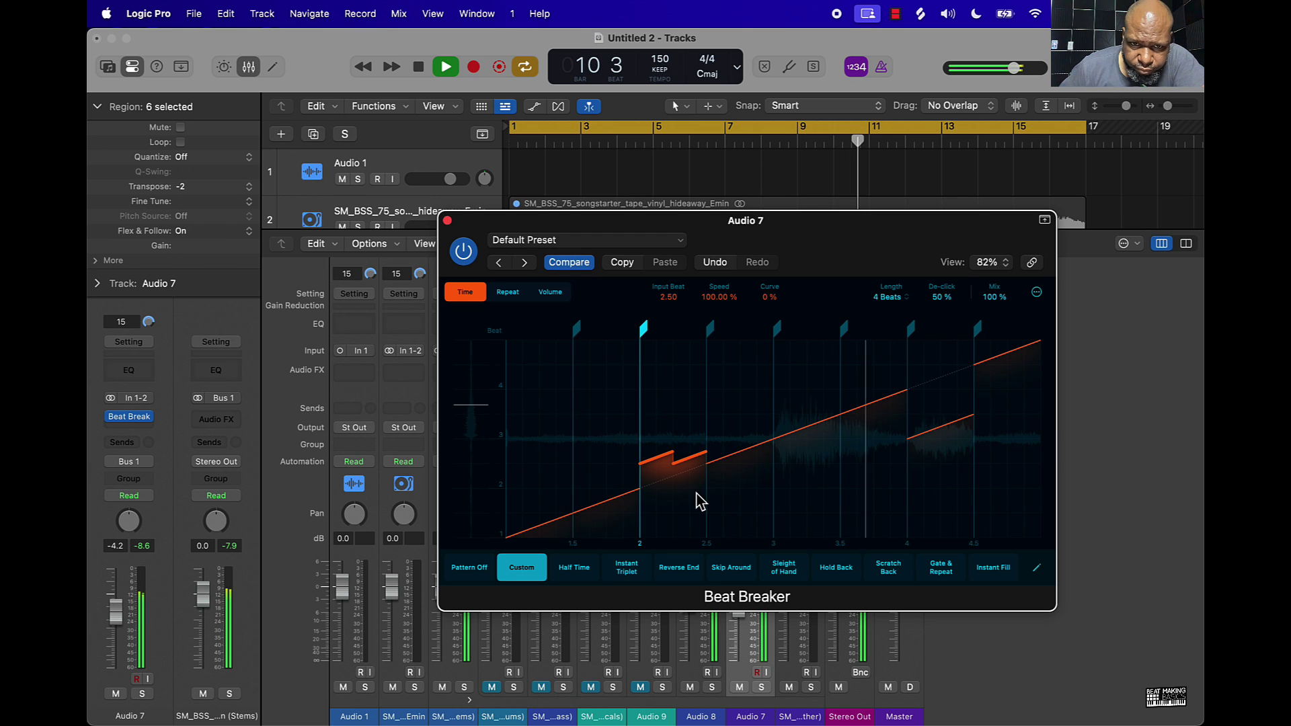
pyautogui.click(448, 222)
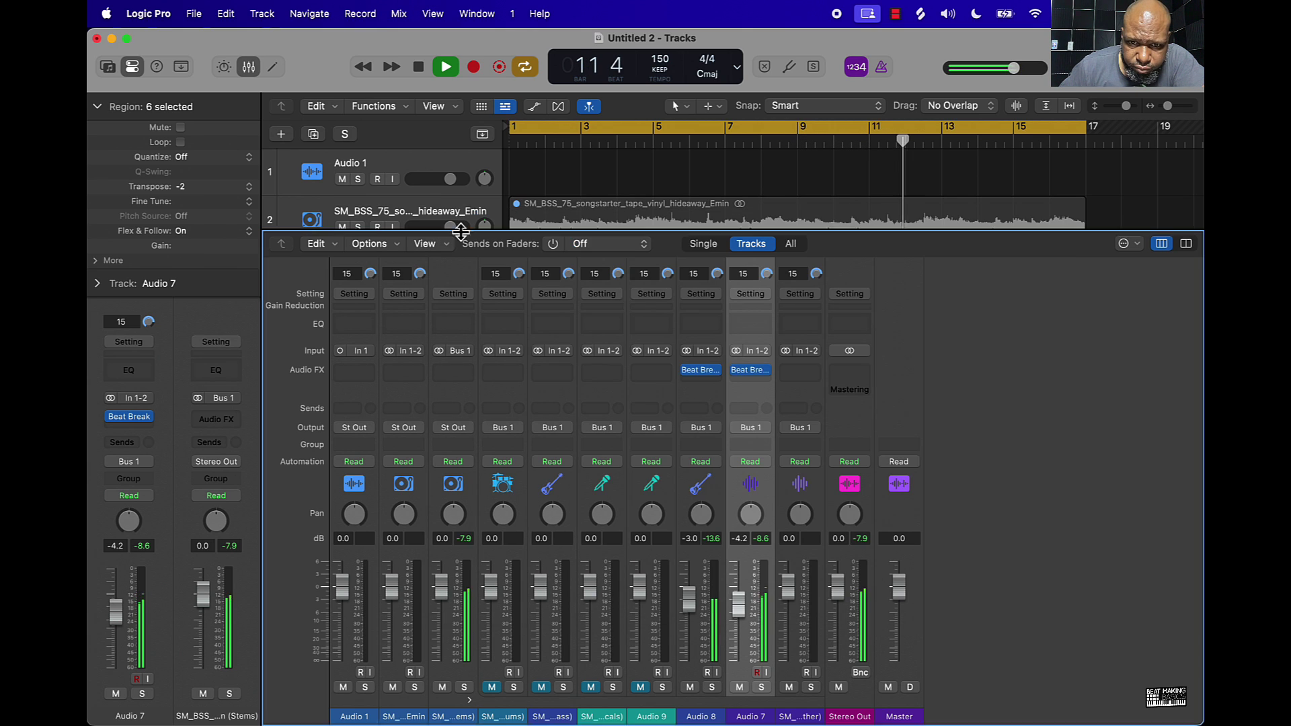
# Step: Check the repeat pattern in Audio 8's Beat Breaker and set its beat-2 slice to input beat 1.50
pyautogui.click(704, 372)
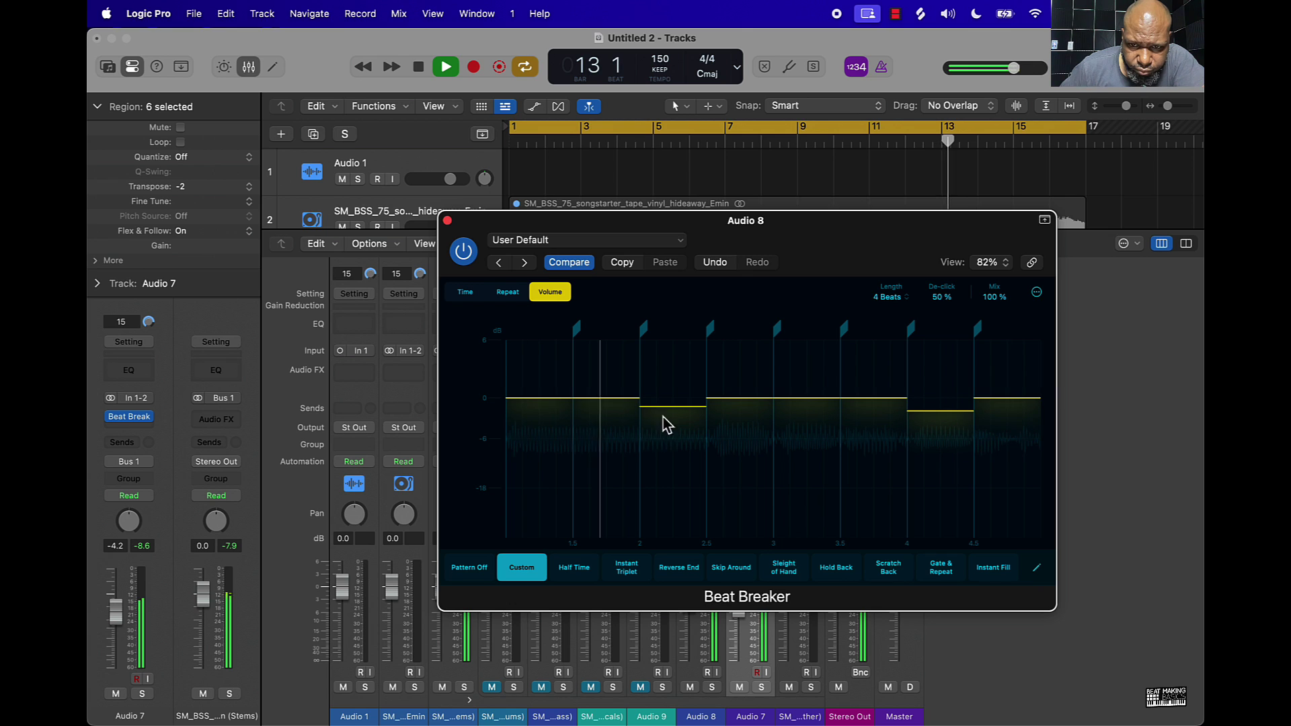
pyautogui.click(508, 292)
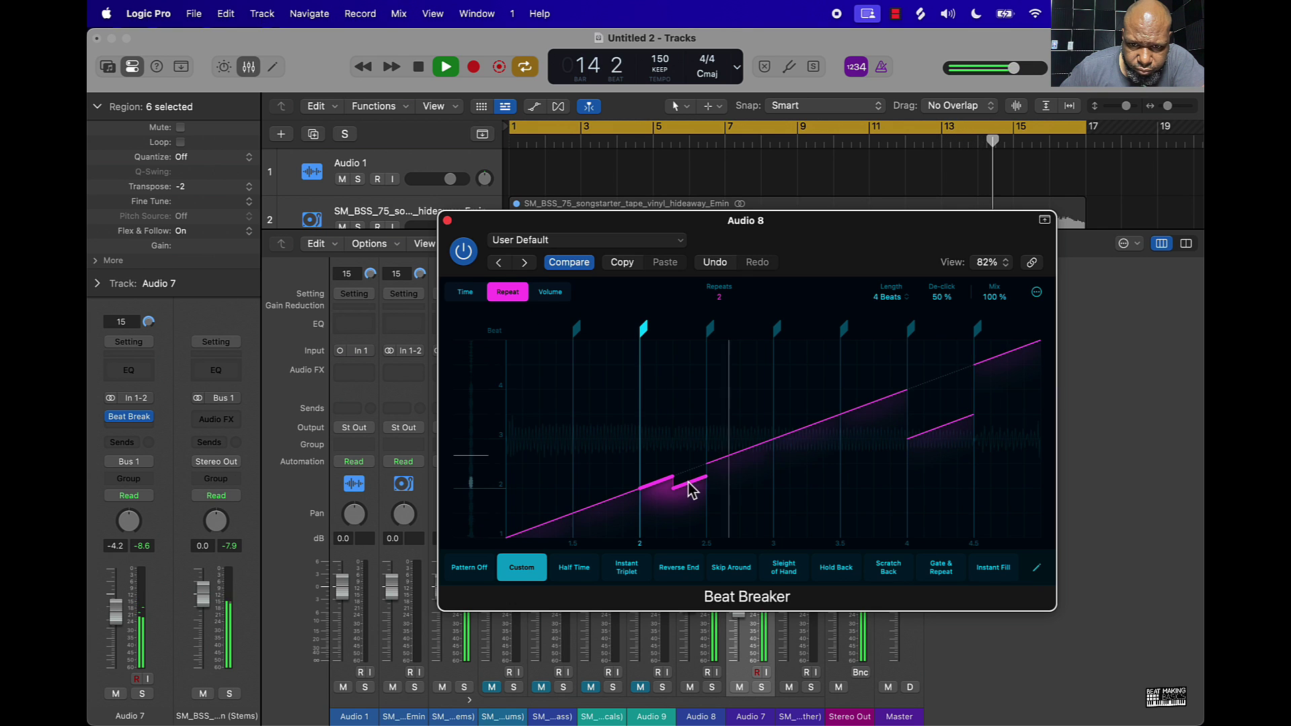
pyautogui.click(464, 296)
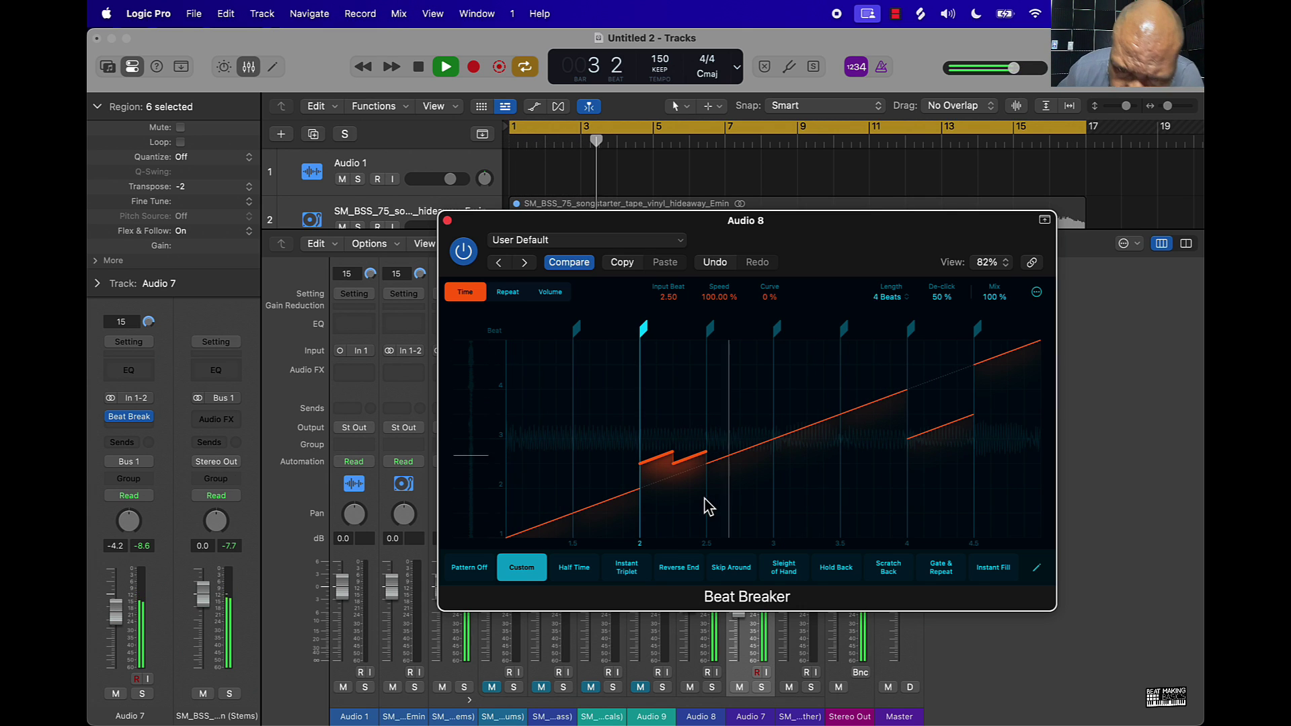
pyautogui.moveTo(693, 464); pyautogui.dragTo(693, 513)
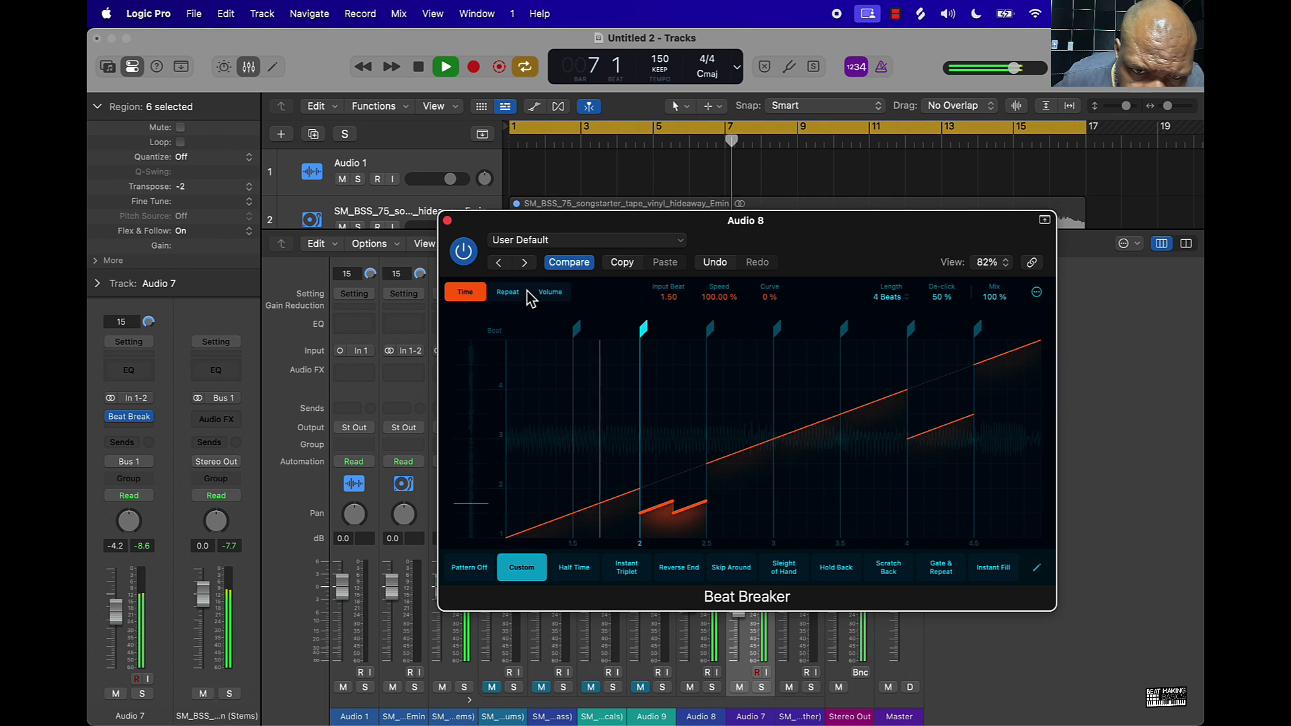
pyautogui.click(448, 221)
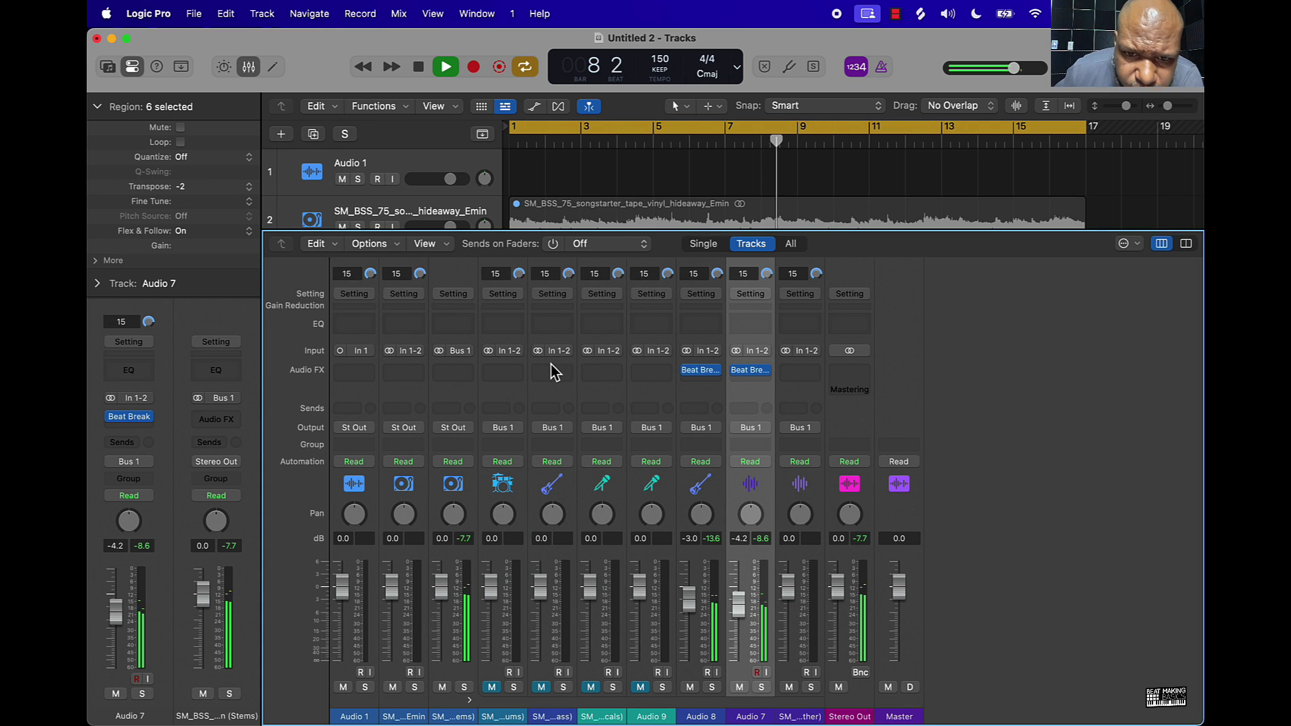
pyautogui.click(248, 67)
# Step: Unmute the transposed vocal track Audio 9 and copy the Beat Breaker effect from Audio 8 onto it
pyautogui.click(342, 467)
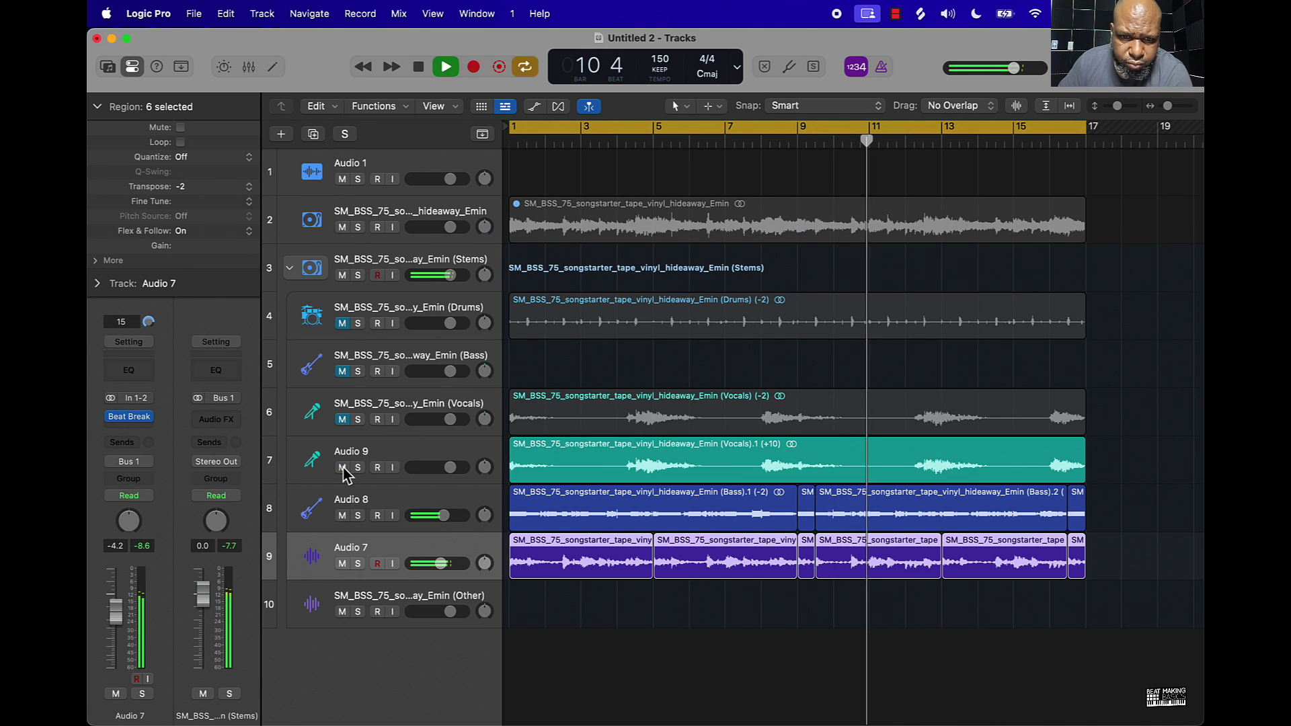
pyautogui.click(322, 465)
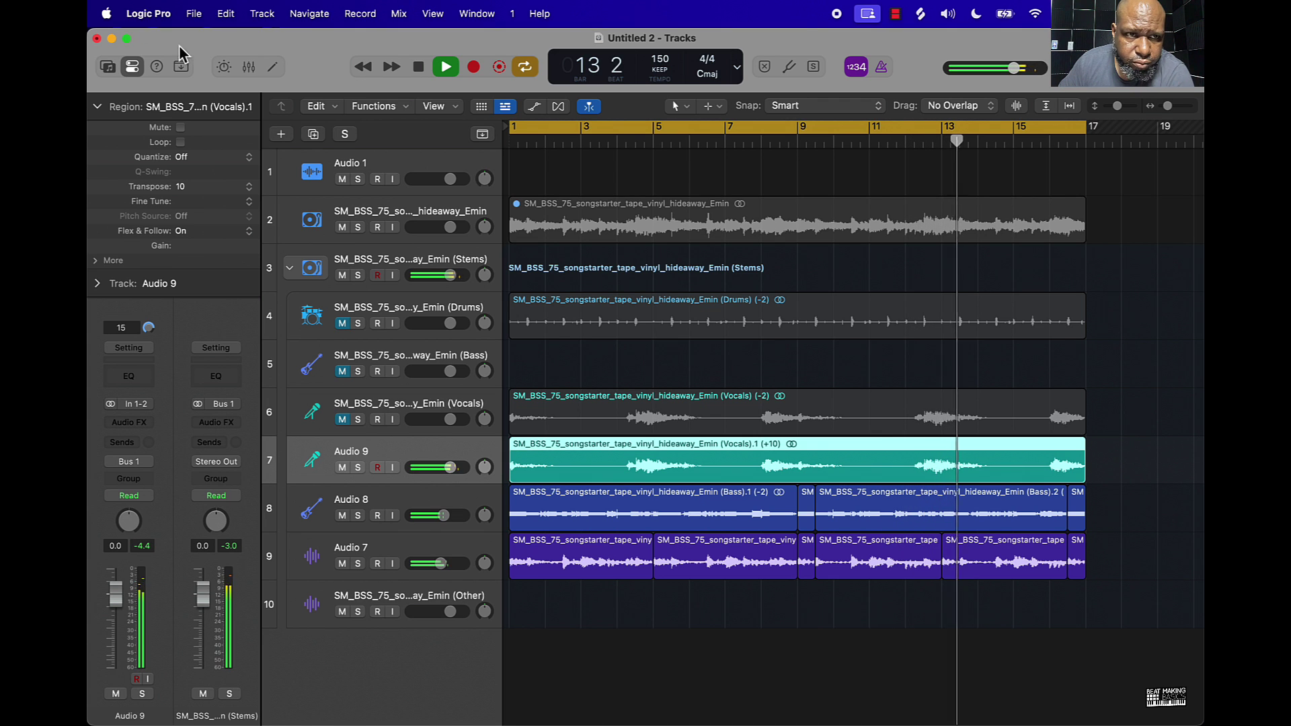
pyautogui.click(249, 67)
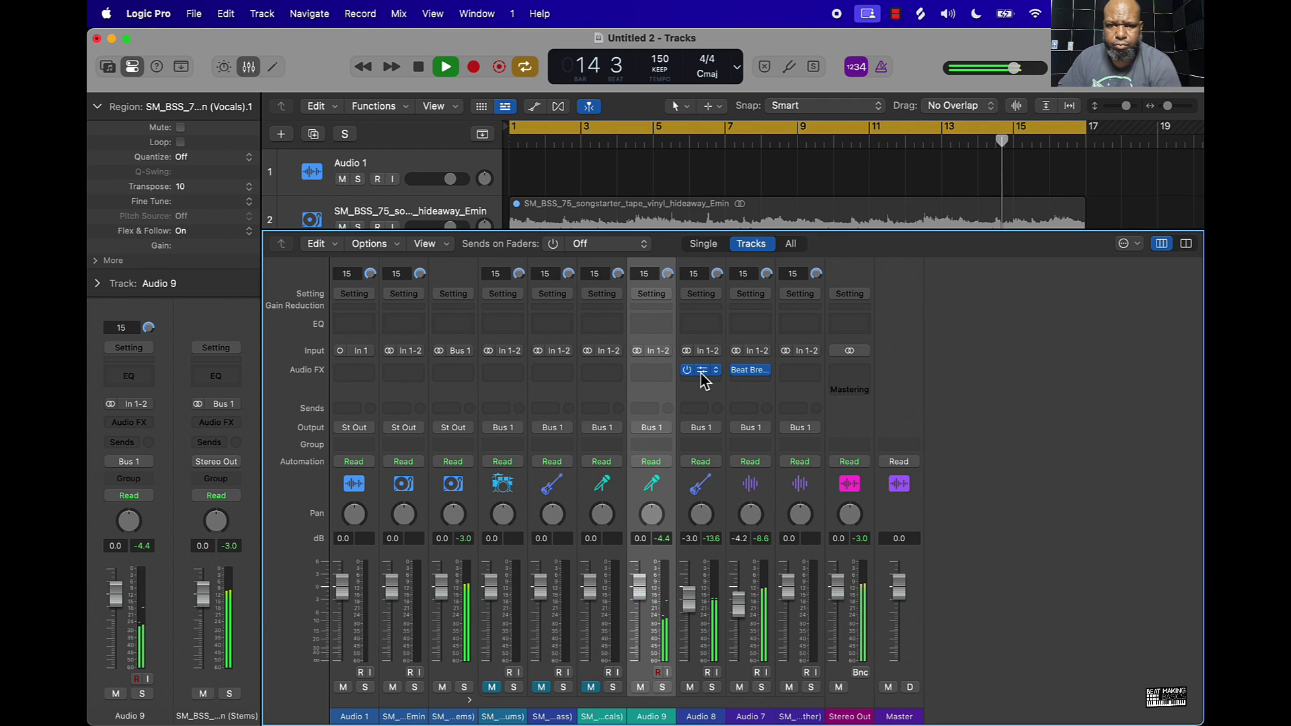
pyautogui.moveTo(674, 375); pyautogui.dragTo(666, 378)
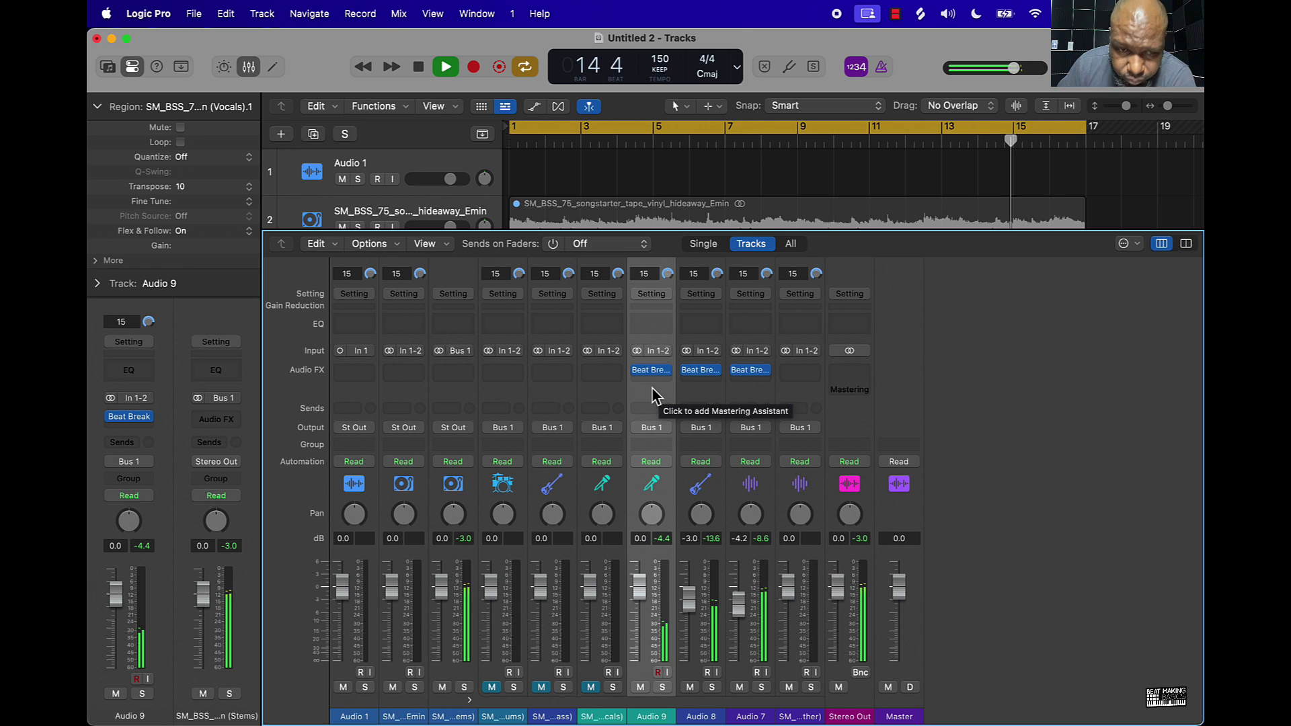
pyautogui.click(249, 67)
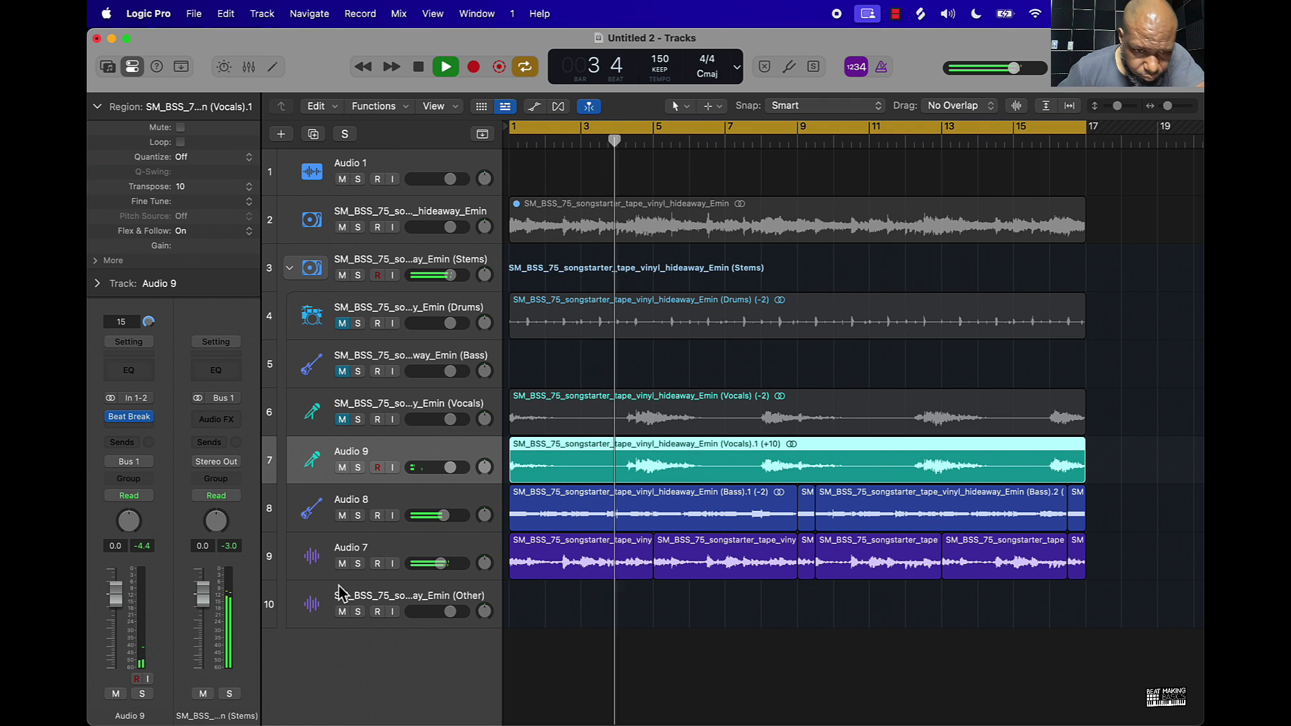
# Step: Bypass and re-enable Beat Breaker on Audio 7 to compare the sound with and without the effect
pyautogui.click(315, 559)
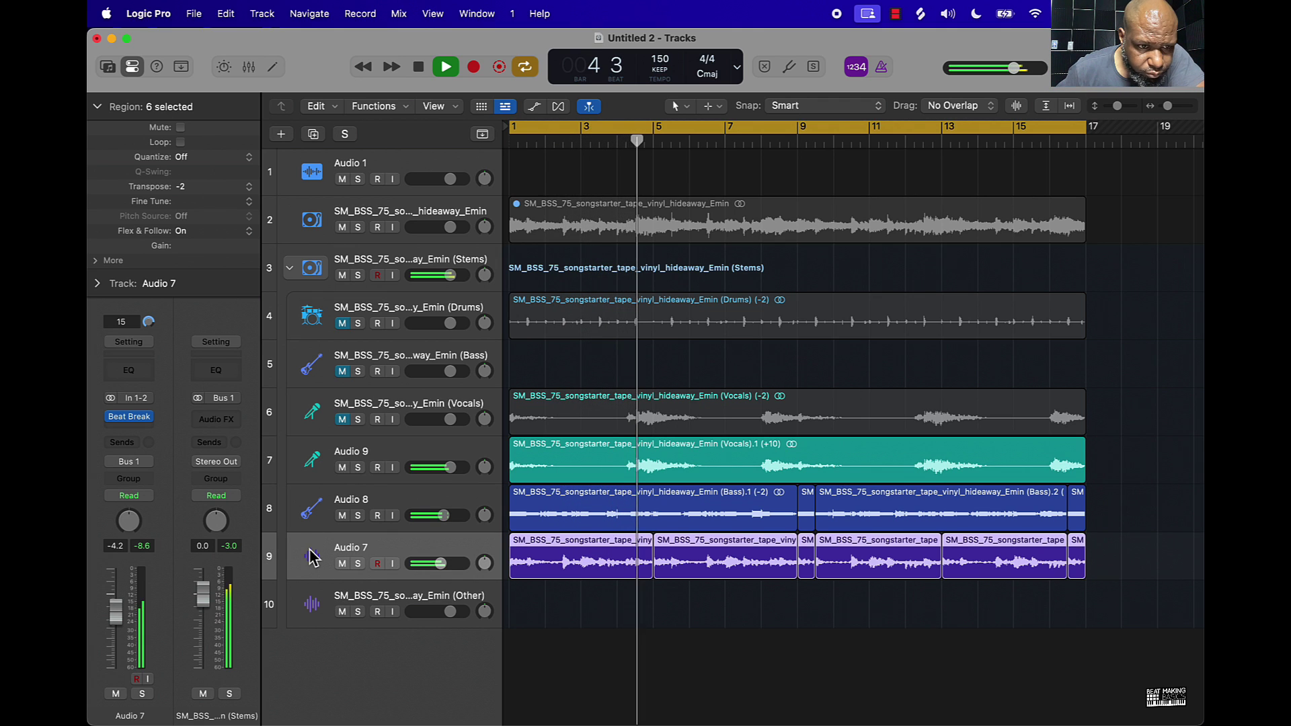
pyautogui.click(111, 416)
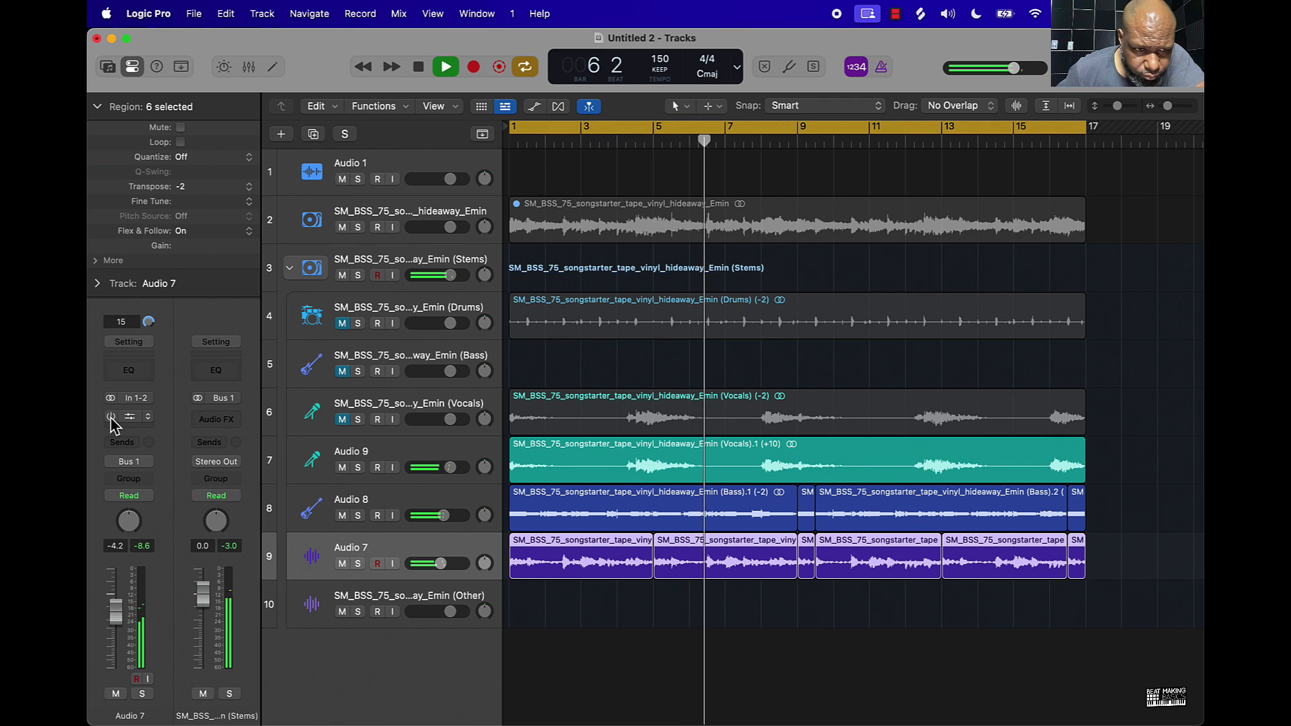
pyautogui.click(111, 416)
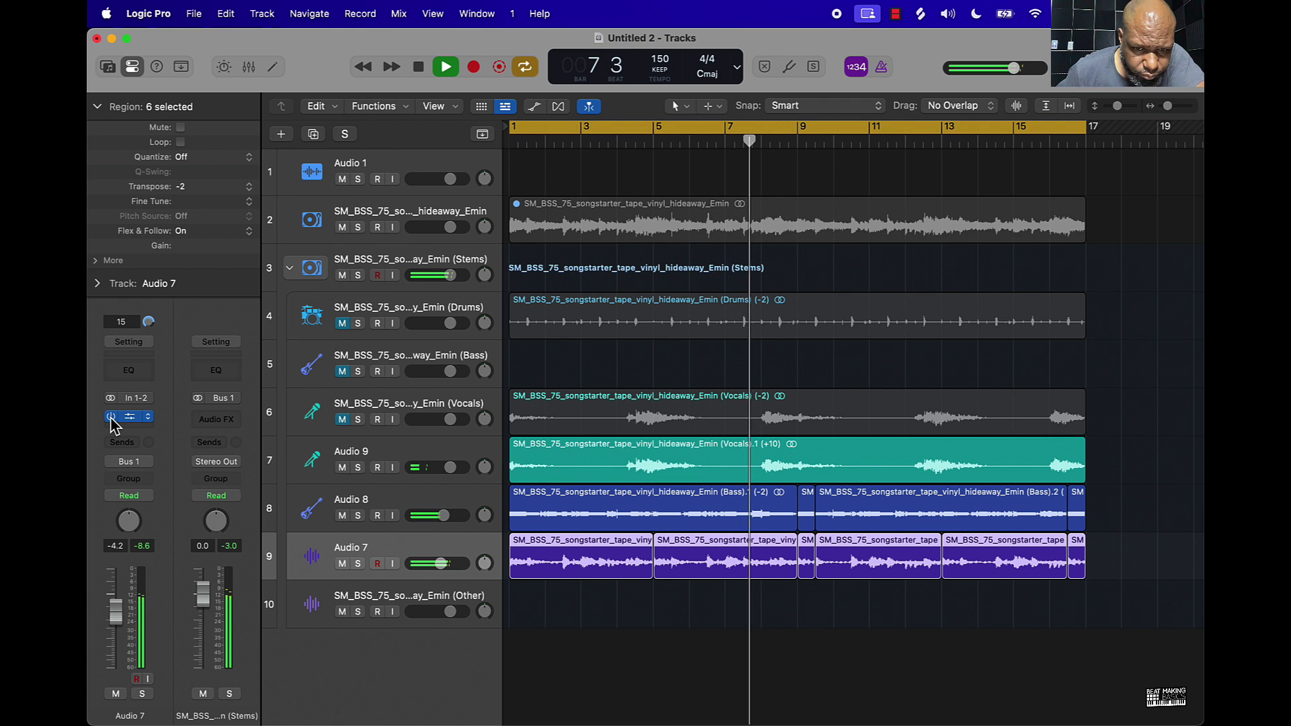
# Step: Set the beat-2 slice in Audio 7's Beat Breaker to 4 repeats
pyautogui.click(128, 416)
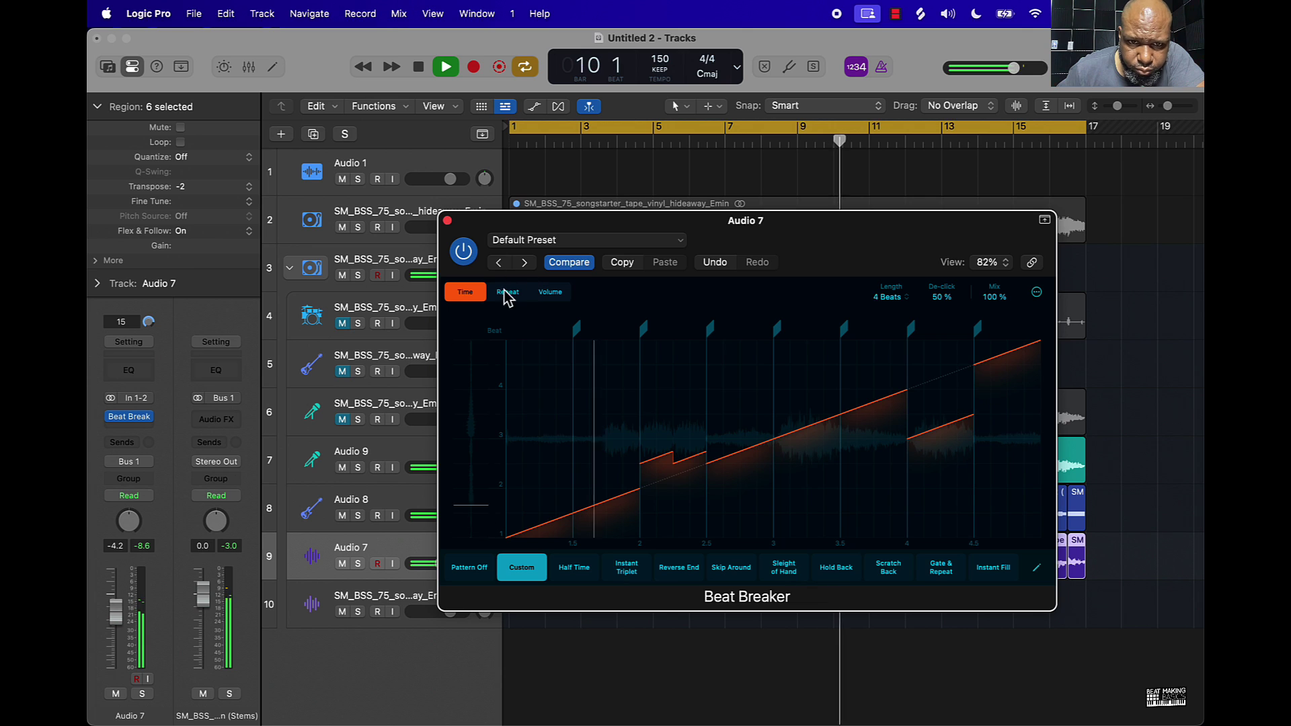
pyautogui.click(506, 292)
pyautogui.moveTo(683, 466); pyautogui.dragTo(689, 390)
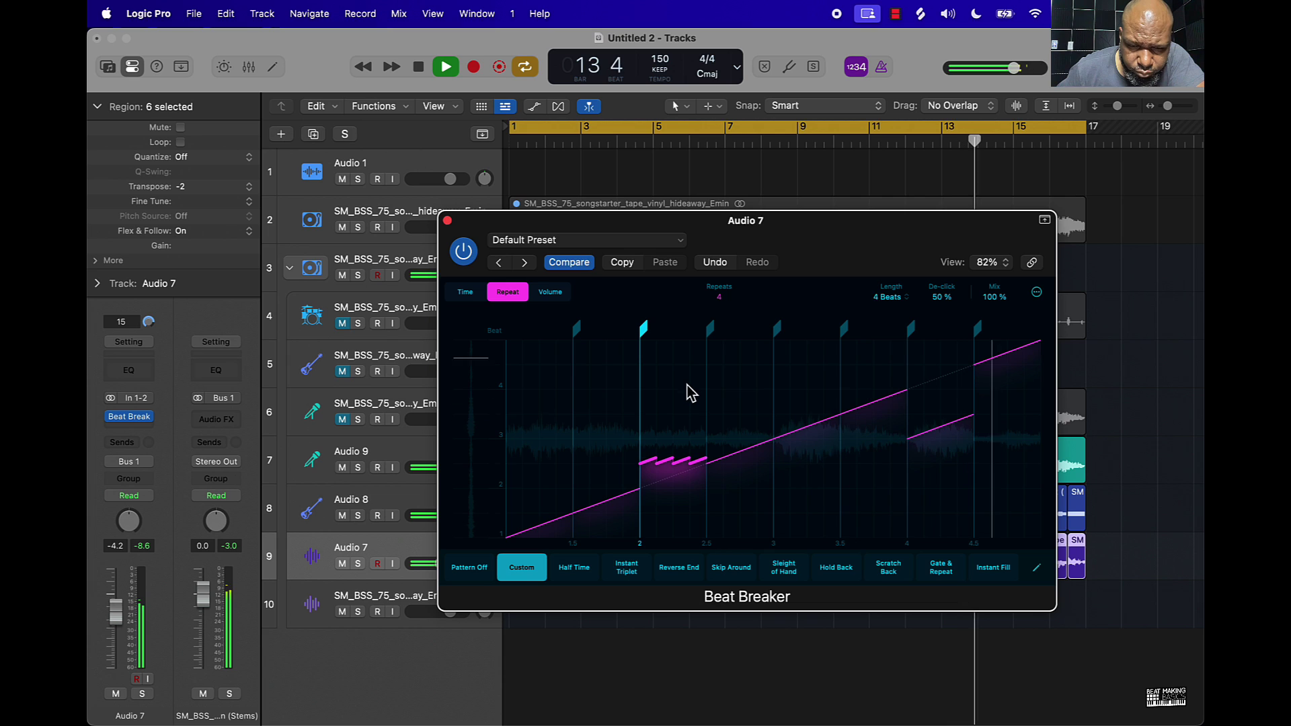
# Step: Close Audio 7's Beat Breaker and open the Beat Breaker on the transposed vocal track Audio 9
pyautogui.click(447, 222)
pyautogui.click(346, 515)
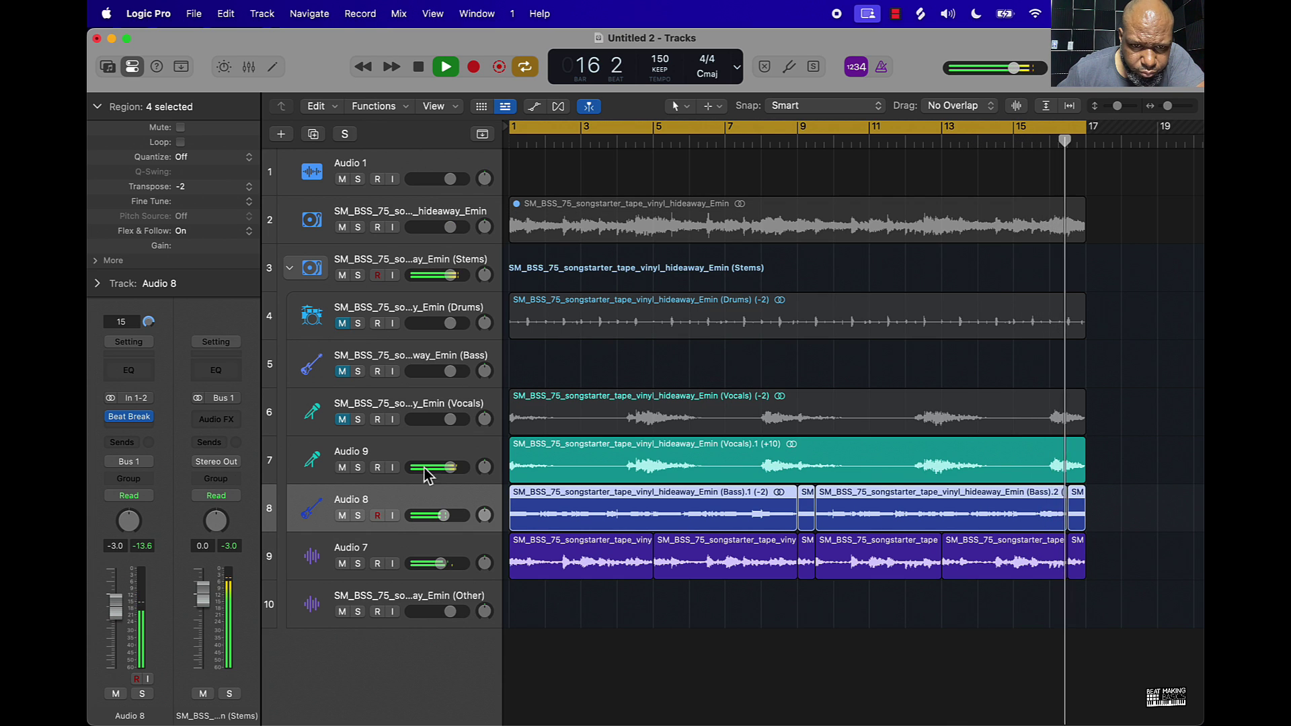
pyautogui.click(295, 471)
pyautogui.click(131, 418)
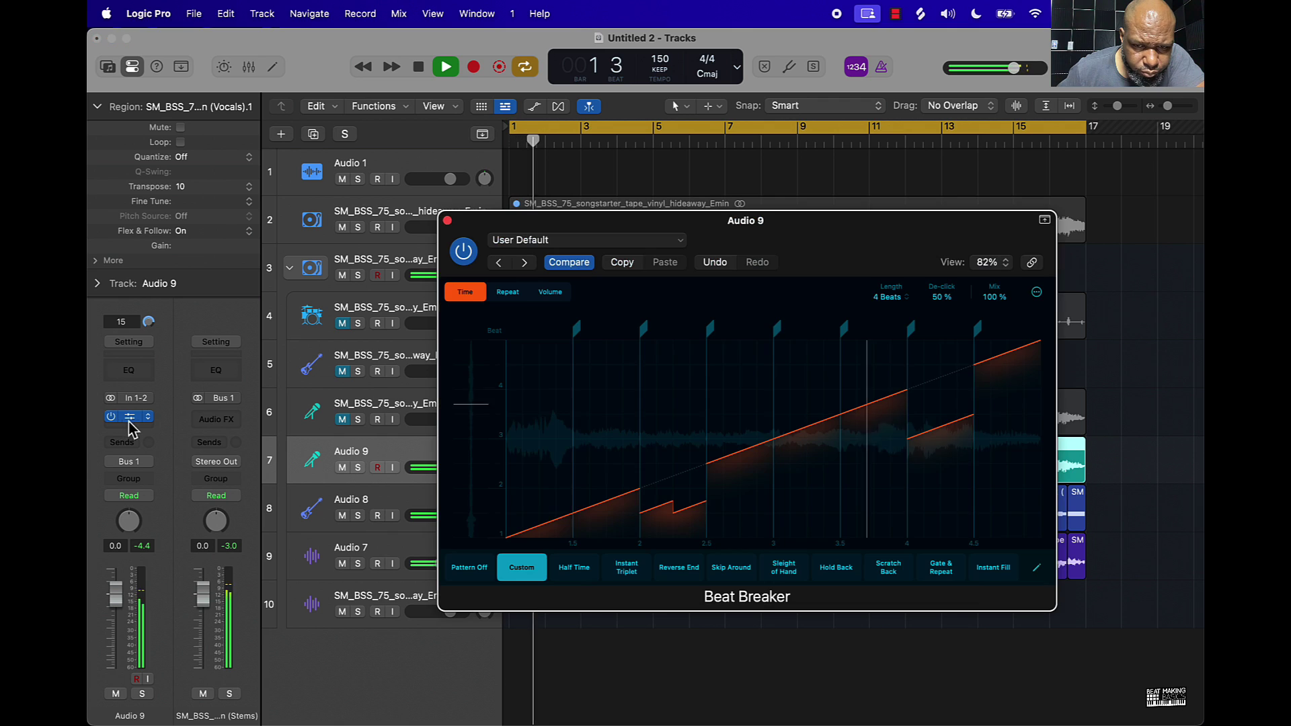
# Step: Set the beat-2 slice in Audio 9's Beat Breaker to 4 repeats, close the effect window and deselect the vocal region
pyautogui.click(550, 292)
pyautogui.click(507, 293)
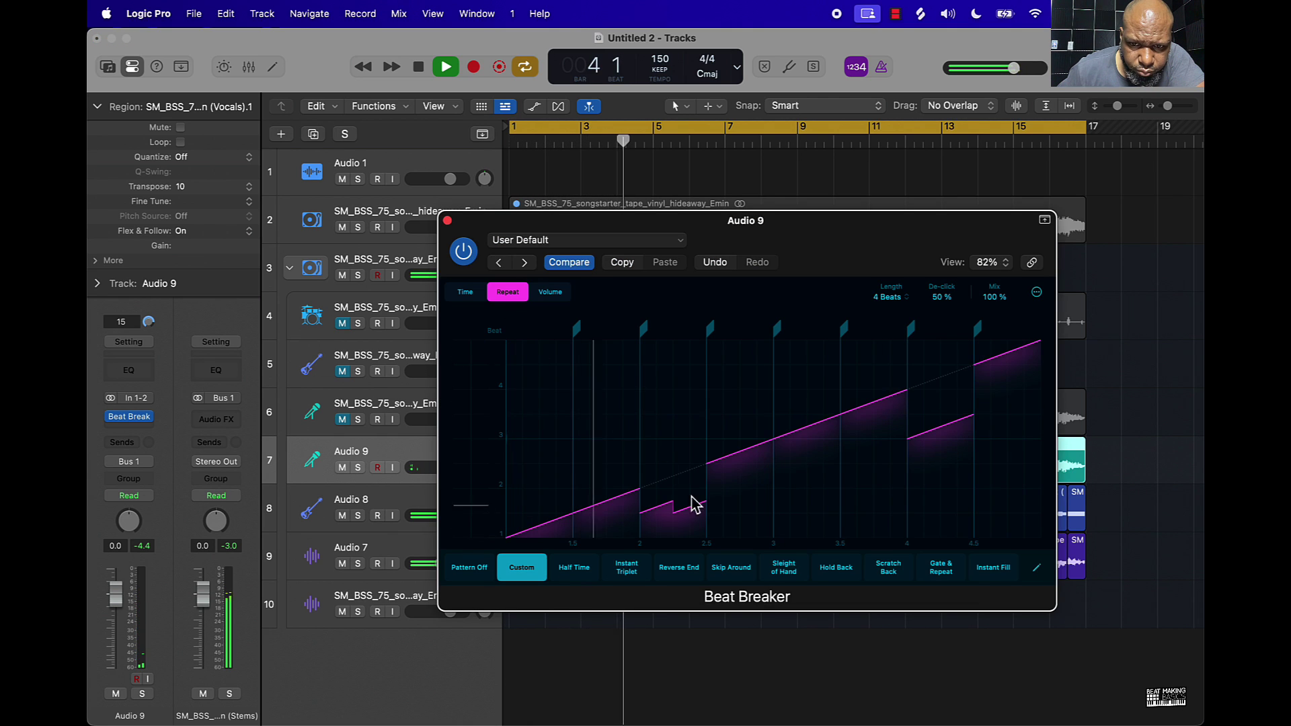
pyautogui.moveTo(689, 510); pyautogui.dragTo(688, 446)
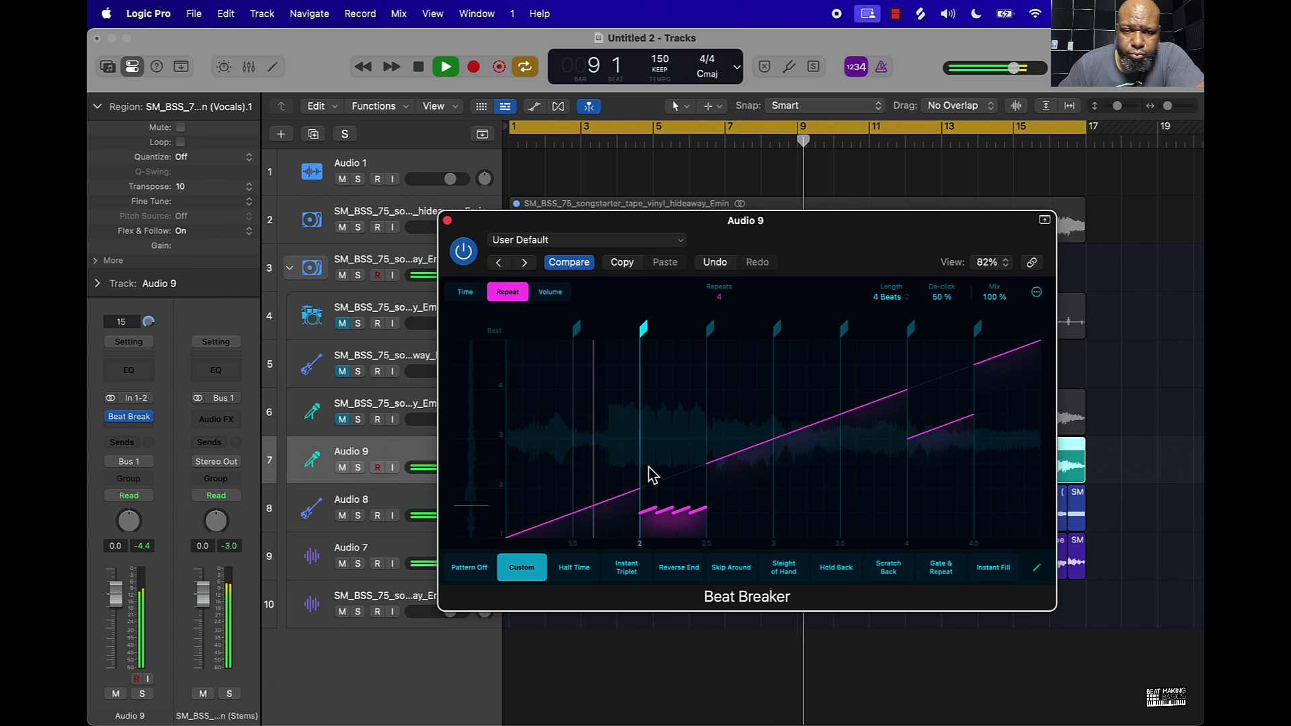
pyautogui.click(447, 220)
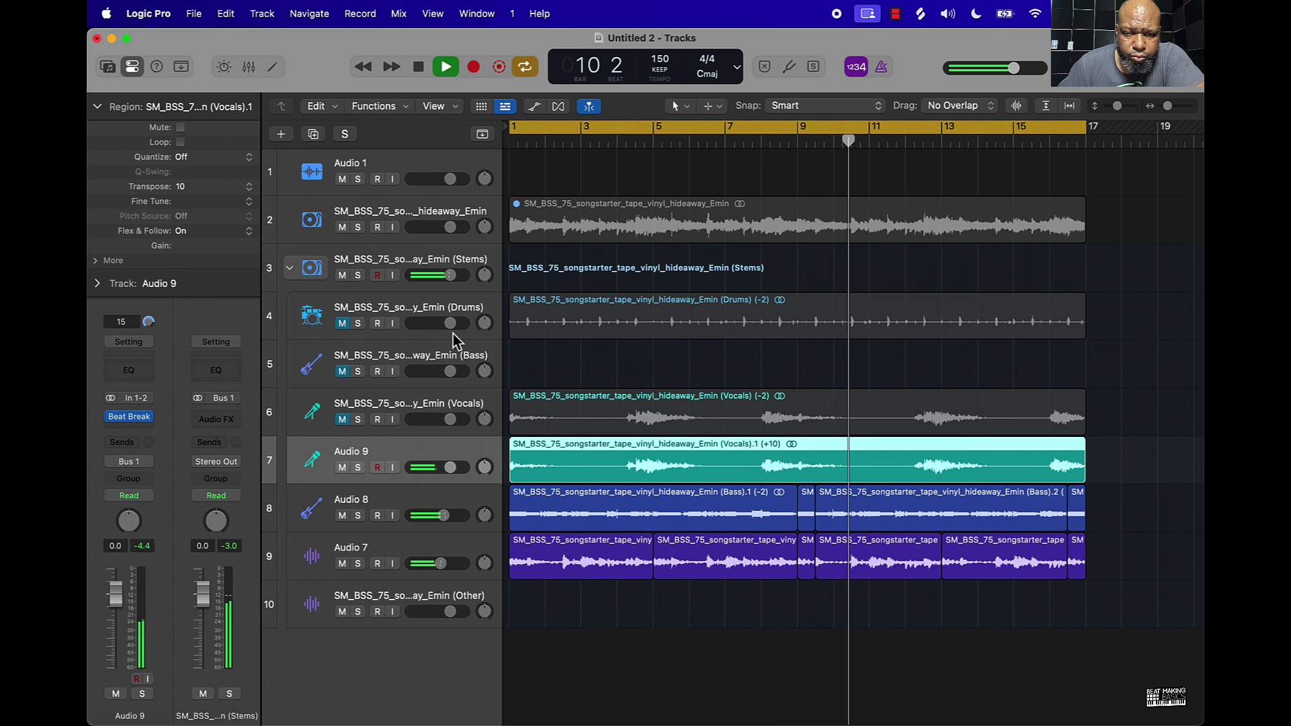
pyautogui.click(547, 377)
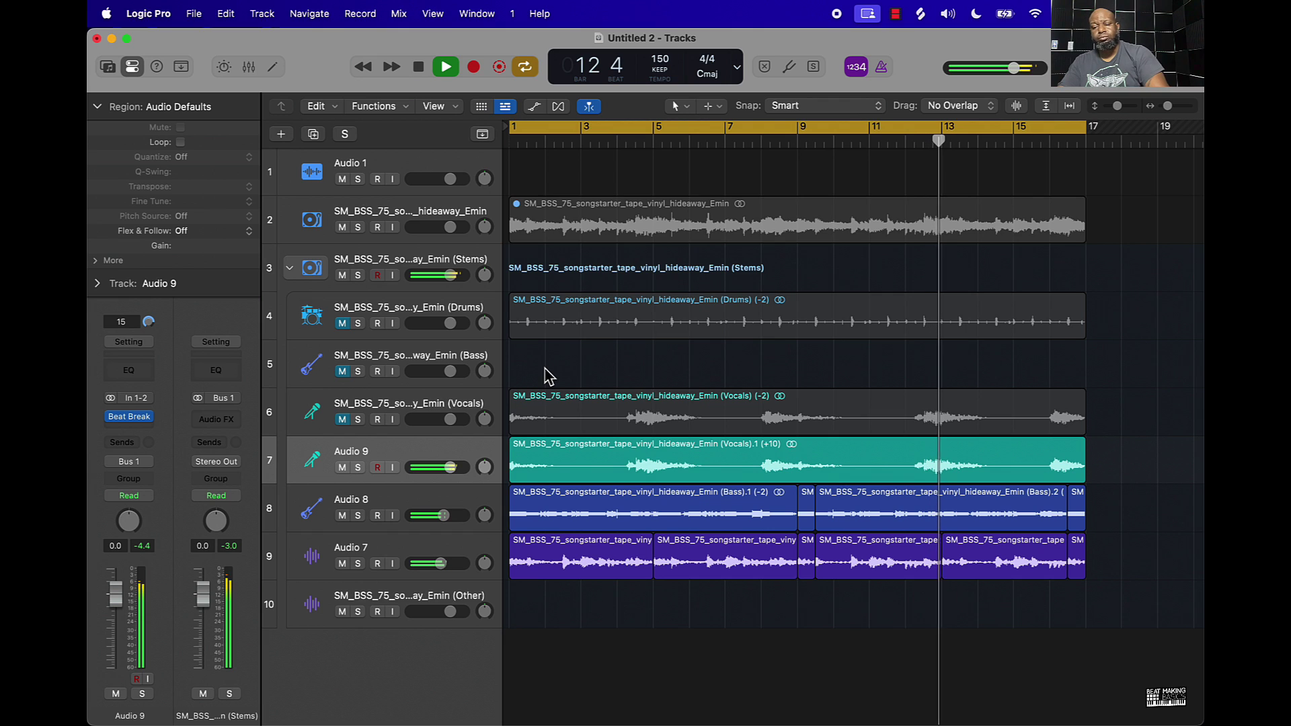